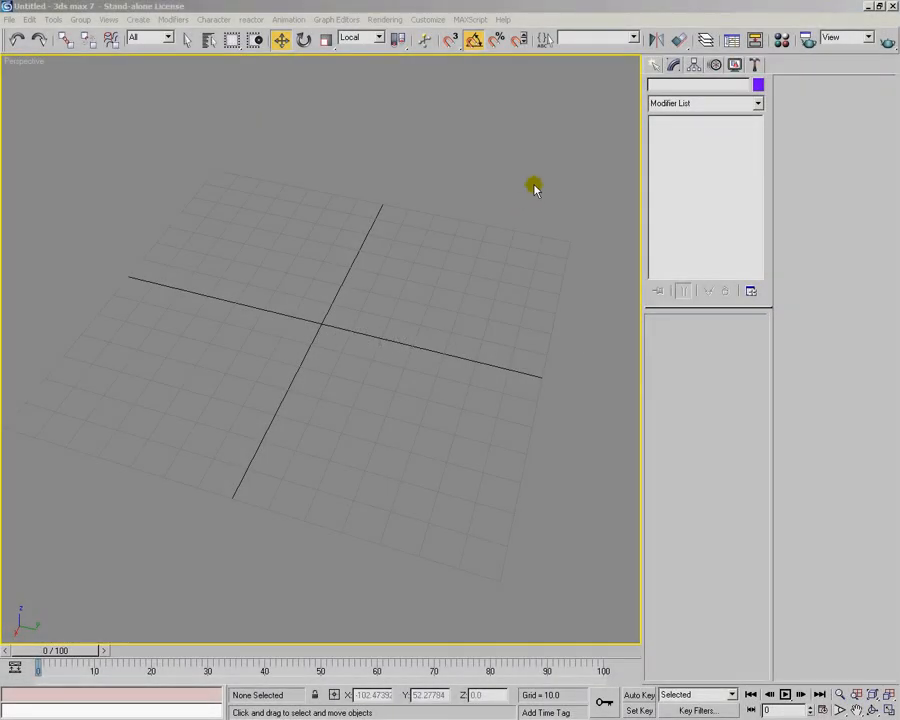
Create a GeoSphere at the grid origin with Base to Pivot enabled and a radius of about 36
{"action": "left_click", "coordinate": [656, 64]}
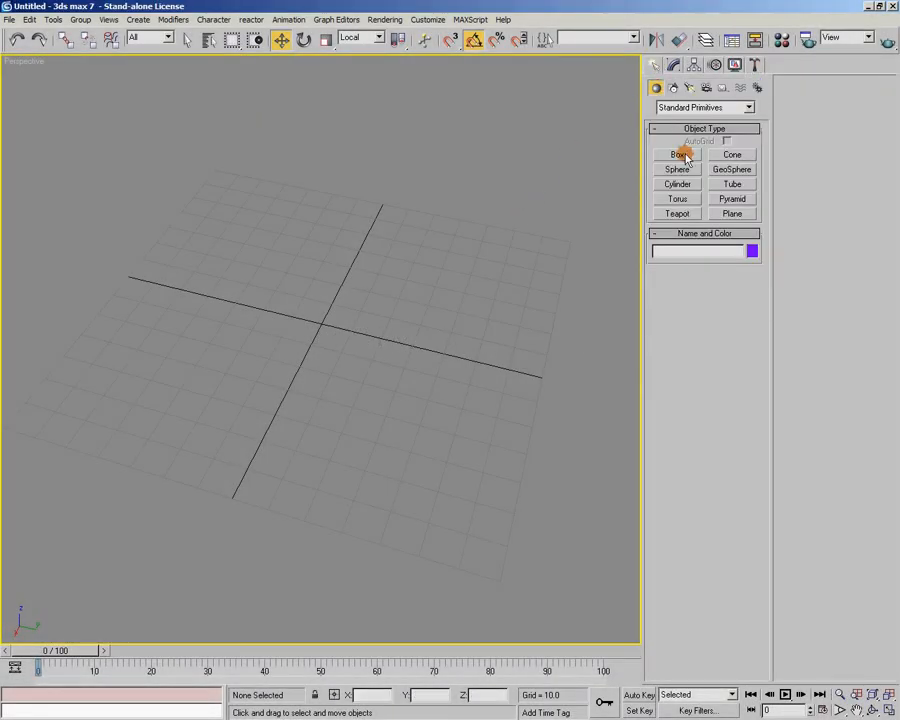
{"action": "left_click", "coordinate": [734, 169]}
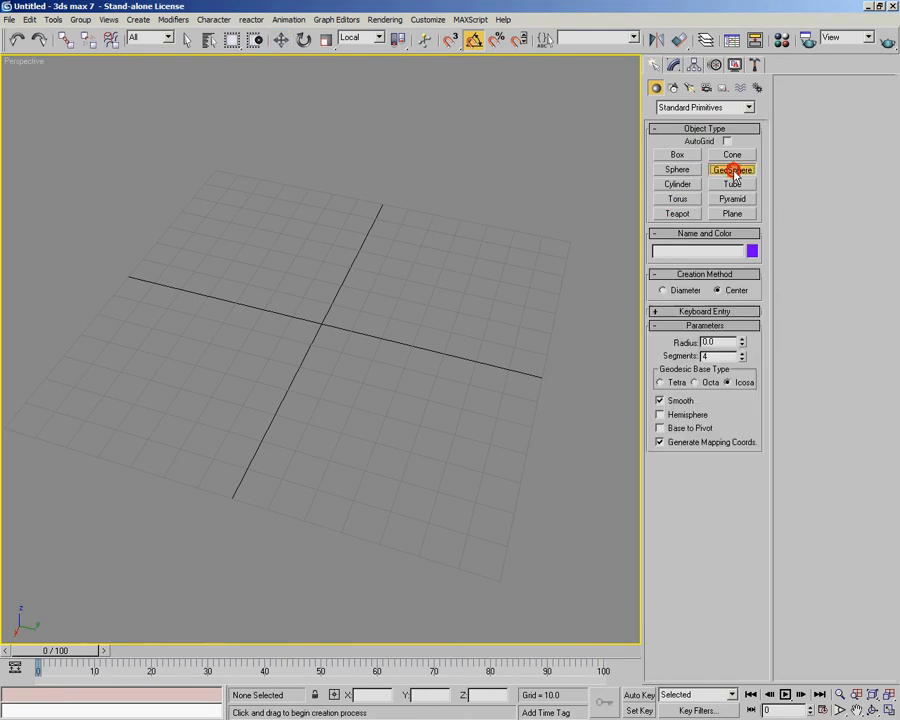
{"action": "left_click", "coordinate": [687, 430]}
{"action": "left_click_drag", "start_coordinate": [322, 325], "coordinate": [380, 338]}
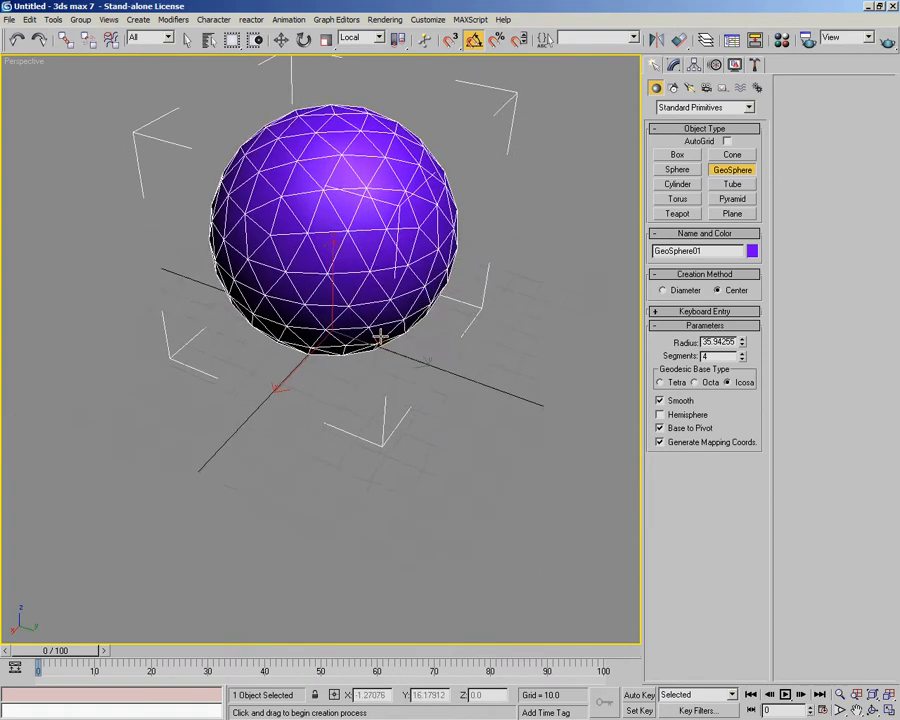
Set the geosphere's segments to 8
{"action": "left_click", "coordinate": [673, 64]}
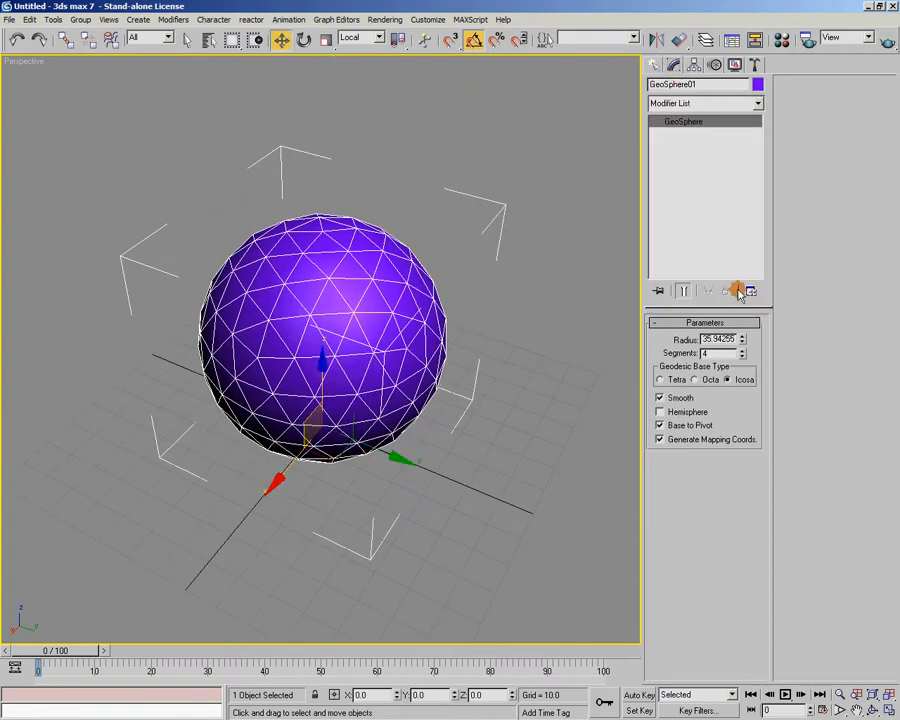
{"action": "left_click", "coordinate": [742, 350]}
{"action": "left_click", "coordinate": [742, 350]}
{"action": "left_click", "coordinate": [742, 350]}
{"action": "left_click", "coordinate": [742, 350]}
{"action": "middle_click_drag", "start_coordinate": [391, 348], "coordinate": [781, 420], "text": "alt"}
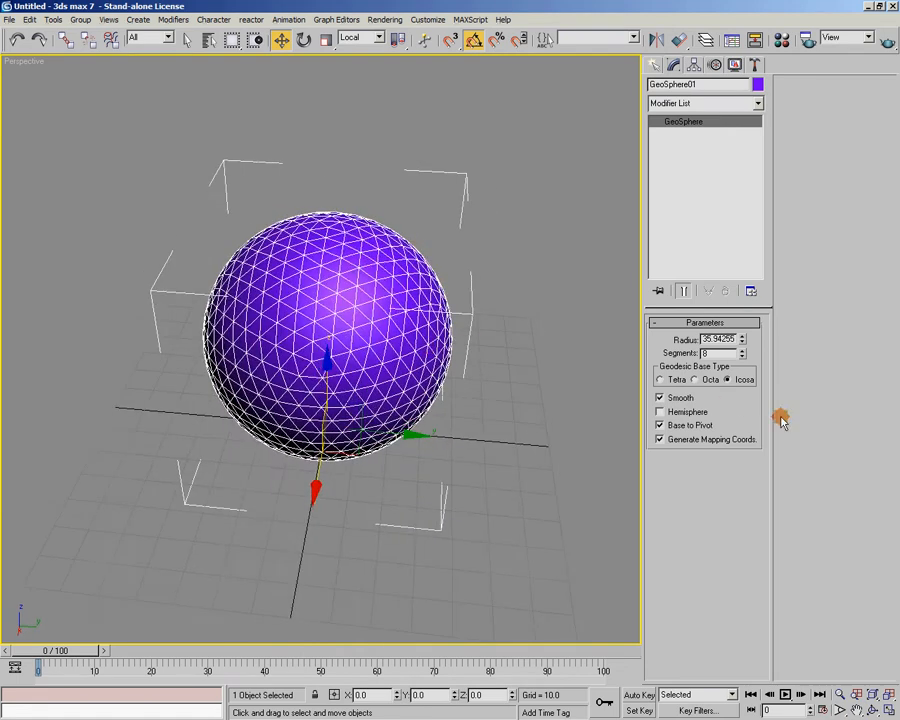
{"action": "middle_click_drag", "start_coordinate": [635, 408], "coordinate": [363, 162], "text": "alt"}
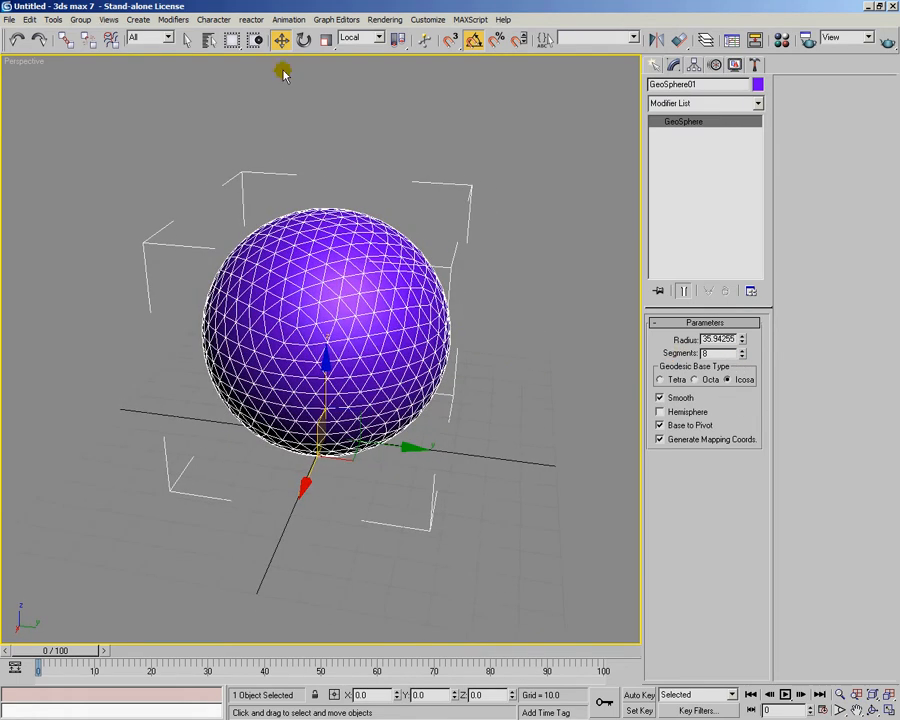
Convert the geosphere to an Editable Mesh
{"action": "right_click", "coordinate": [343, 285]}
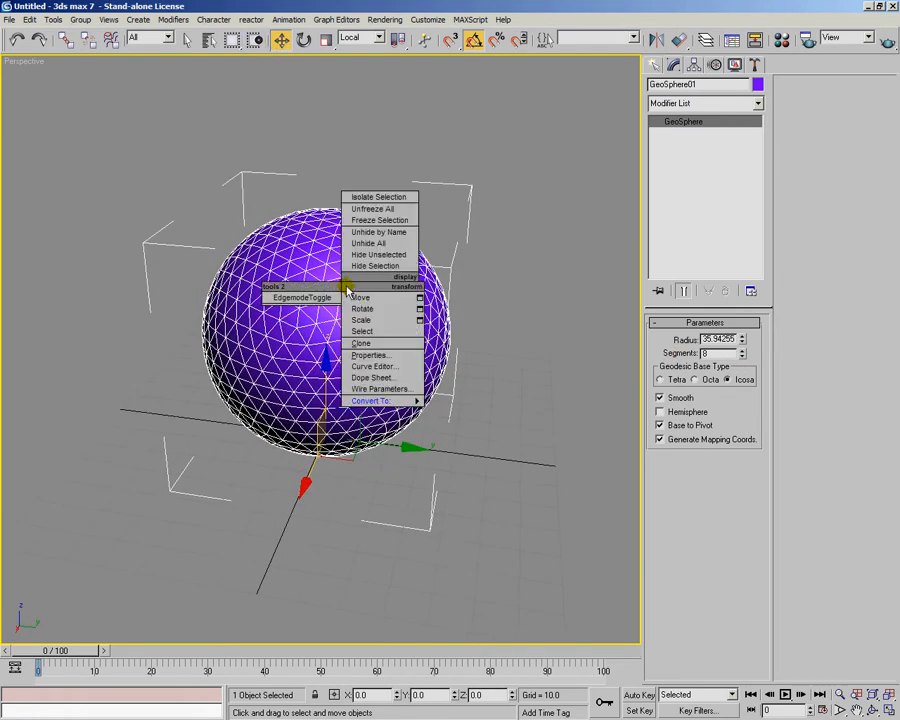
{"action": "mouse_move", "coordinate": [416, 401]}
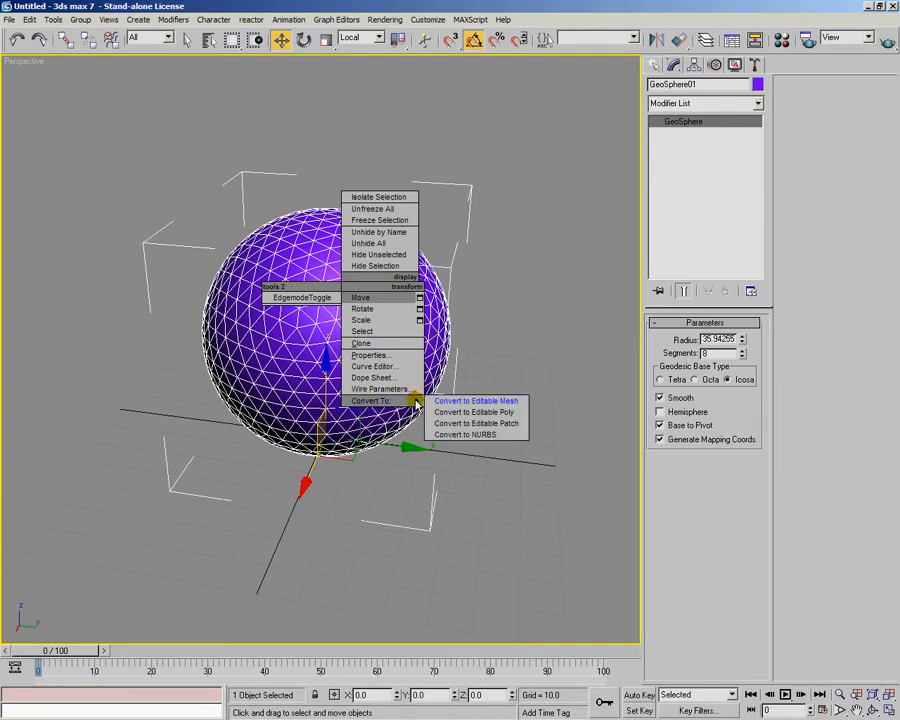
{"action": "left_click", "coordinate": [453, 401]}
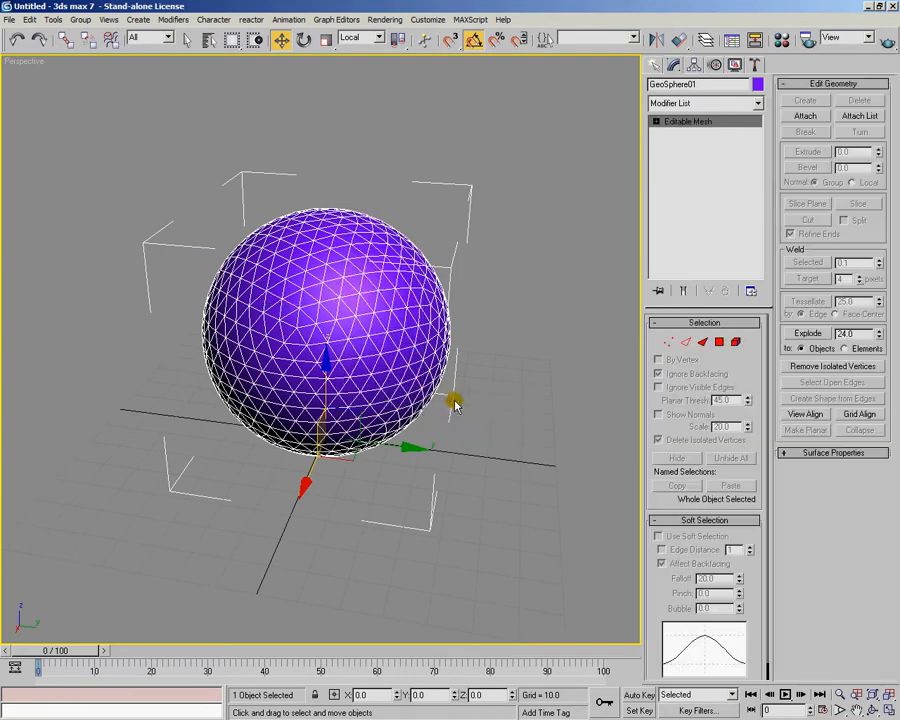
{"action": "middle_click_drag", "start_coordinate": [466, 344], "coordinate": [415, 360], "text": "alt"}
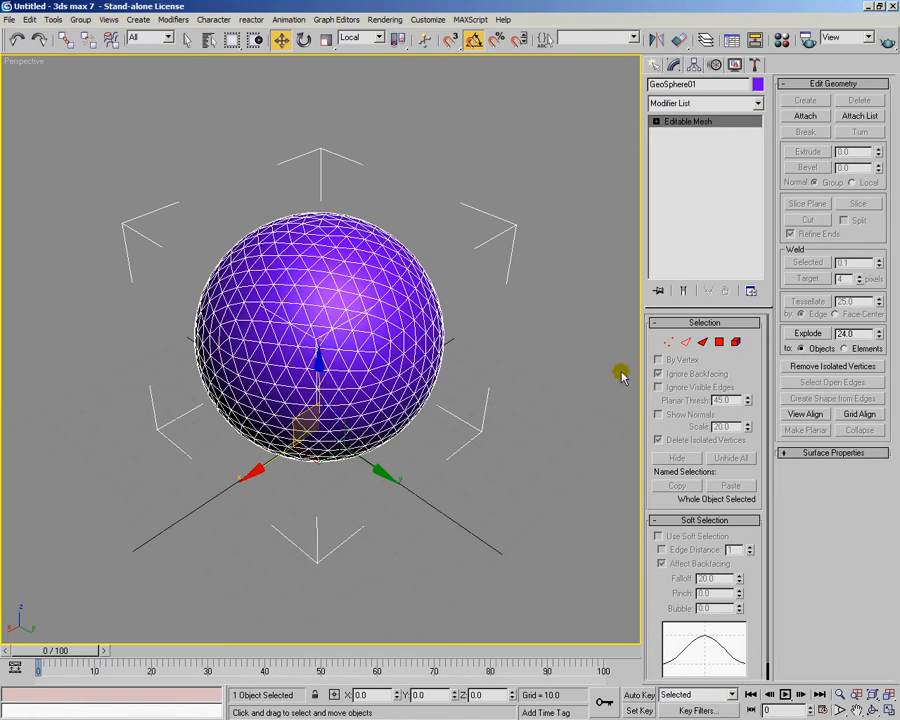
{"action": "left_click", "coordinate": [670, 343]}
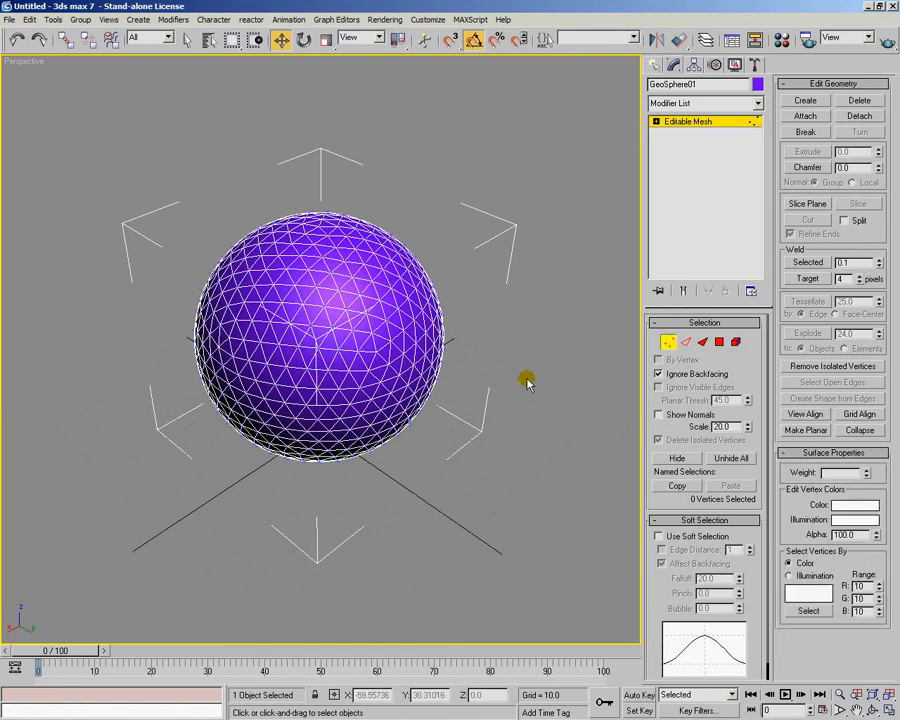
{"action": "middle_click_drag", "start_coordinate": [486, 380], "coordinate": [428, 344], "text": "alt"}
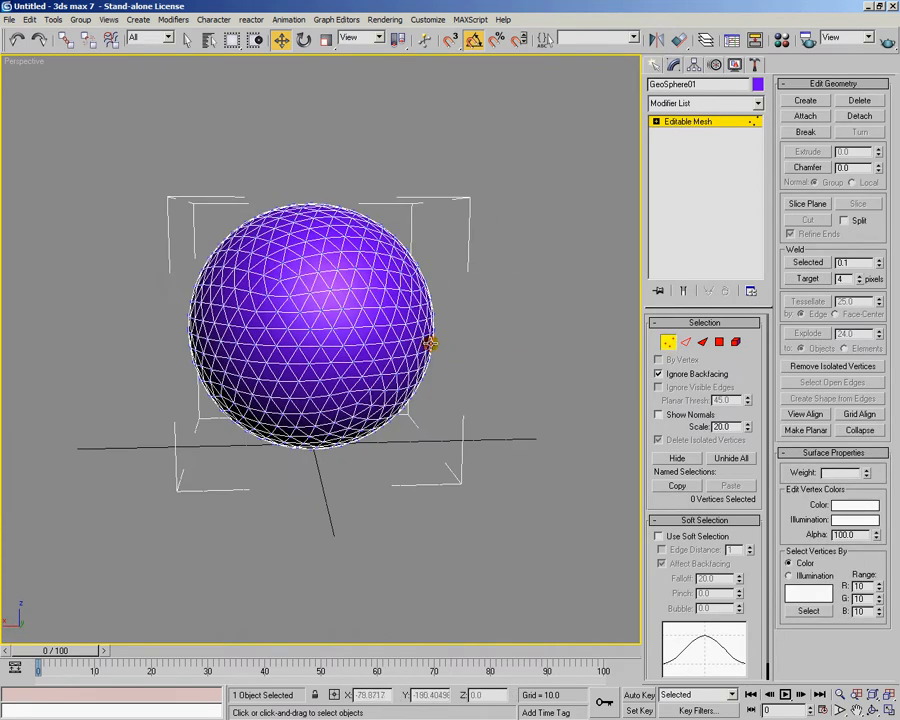
{"action": "left_click", "coordinate": [671, 346]}
{"action": "middle_click_drag", "start_coordinate": [492, 318], "coordinate": [538, 343], "text": "alt"}
Create a small teapot with a radius of about 7.4 on the grid beside the geosphere
{"action": "left_click", "coordinate": [654, 66]}
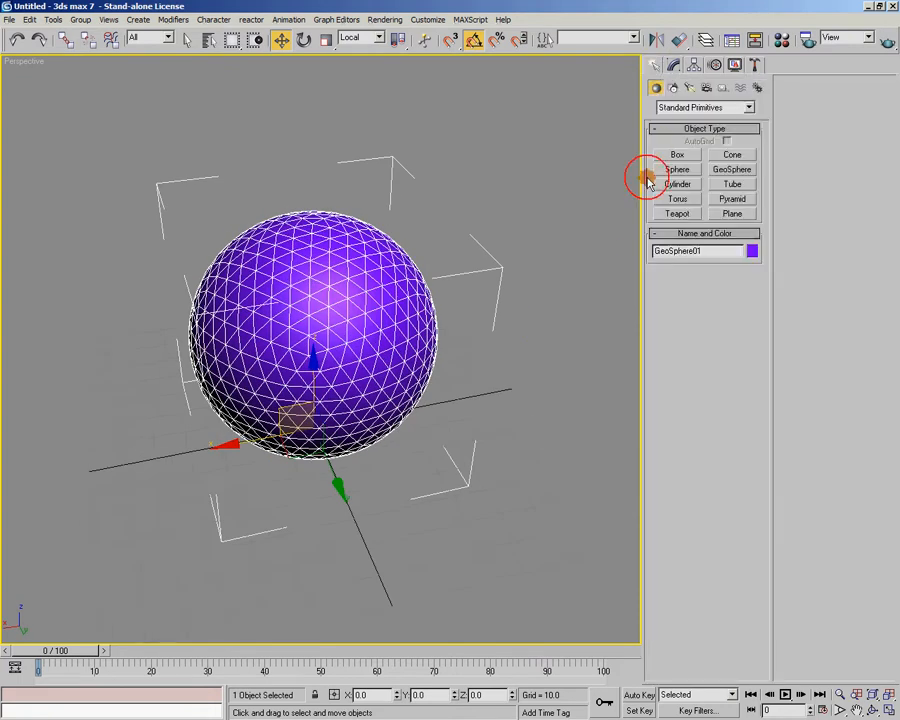
{"action": "left_click", "coordinate": [677, 213]}
{"action": "left_click_drag", "start_coordinate": [548, 313], "coordinate": [557, 342]}
{"action": "middle_click_drag", "start_coordinate": [557, 342], "coordinate": [484, 315], "text": "alt"}
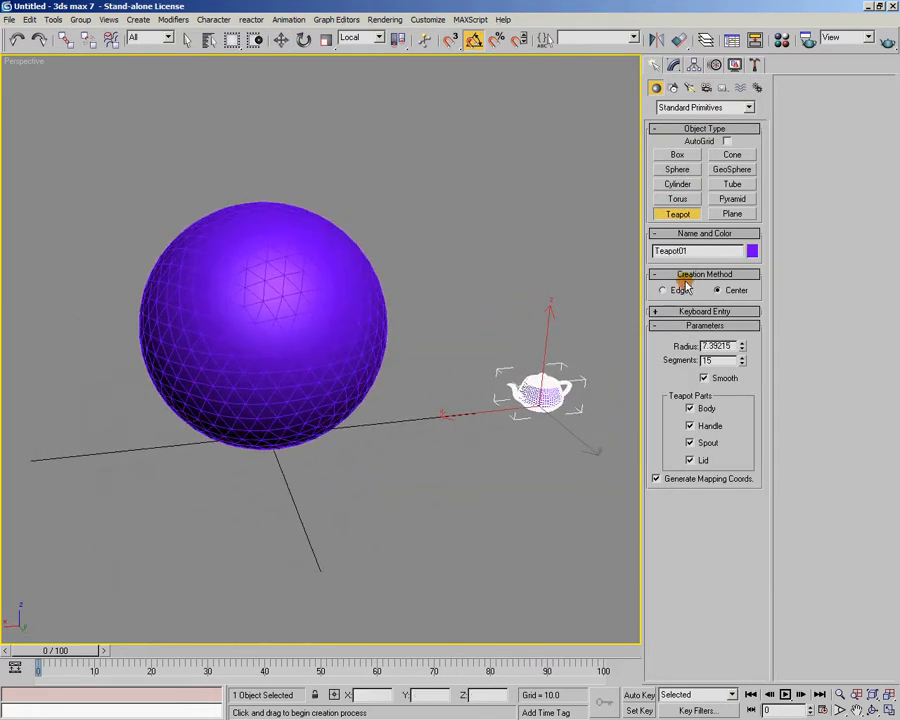
Reduce the teapot's segments to 1
{"action": "left_click_drag", "start_coordinate": [737, 367], "coordinate": [740, 361]}
{"action": "middle_click_drag", "start_coordinate": [380, 296], "coordinate": [414, 212], "text": "alt"}
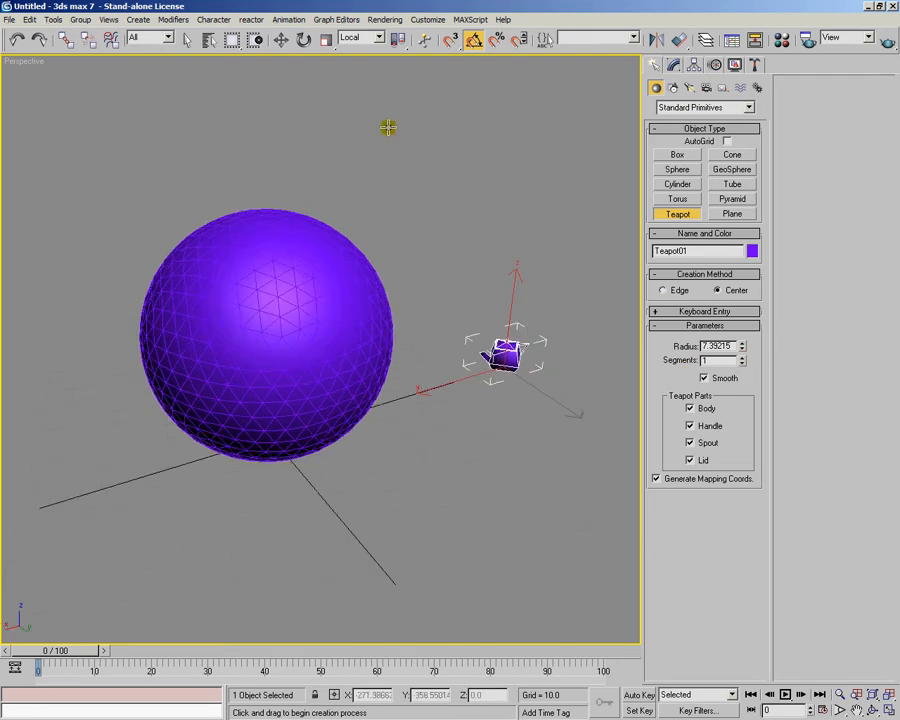
{"action": "middle_click_drag", "start_coordinate": [575, 373], "coordinate": [529, 398], "text": "alt"}
{"action": "left_click", "coordinate": [670, 66]}
{"action": "middle_click_drag", "start_coordinate": [593, 203], "coordinate": [529, 313], "text": "alt"}
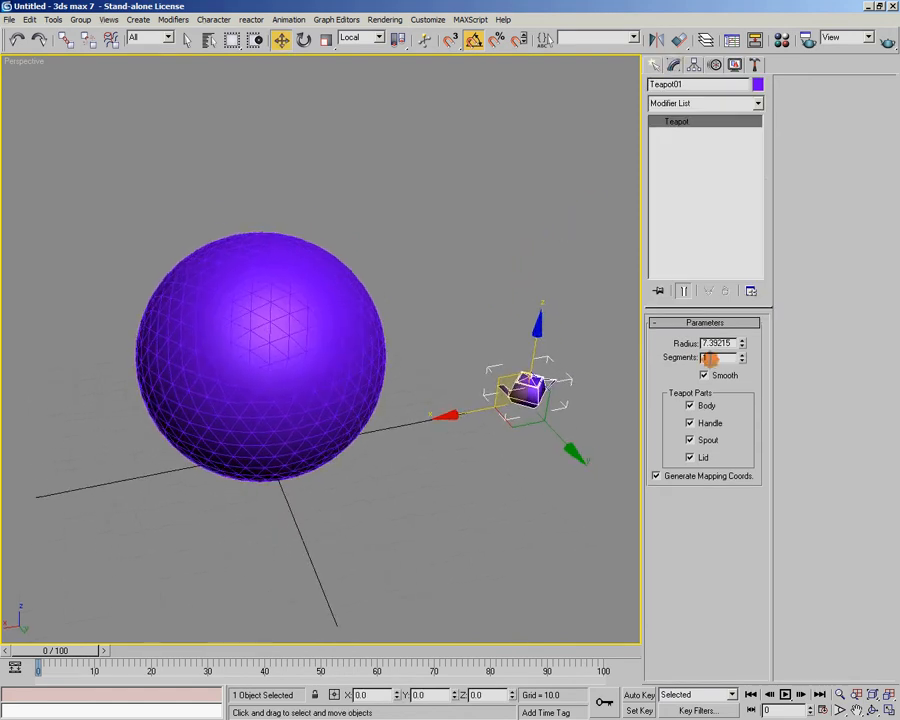
Enter vertex editing on the geosphere and select the front-facing vertices on one of its sides
{"action": "left_click", "coordinate": [305, 283]}
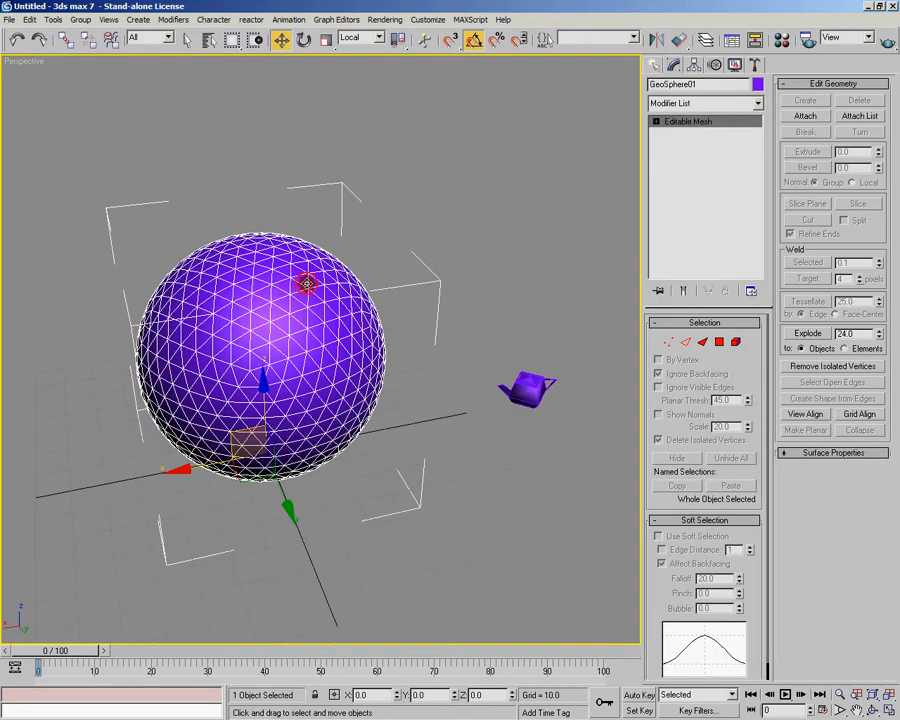
{"action": "left_click", "coordinate": [669, 342]}
{"action": "middle_click_drag", "start_coordinate": [560, 360], "coordinate": [480, 362], "text": "alt"}
{"action": "left_click_drag", "start_coordinate": [400, 279], "coordinate": [446, 304]}
{"action": "middle_click_drag", "start_coordinate": [367, 270], "coordinate": [470, 375], "text": "alt"}
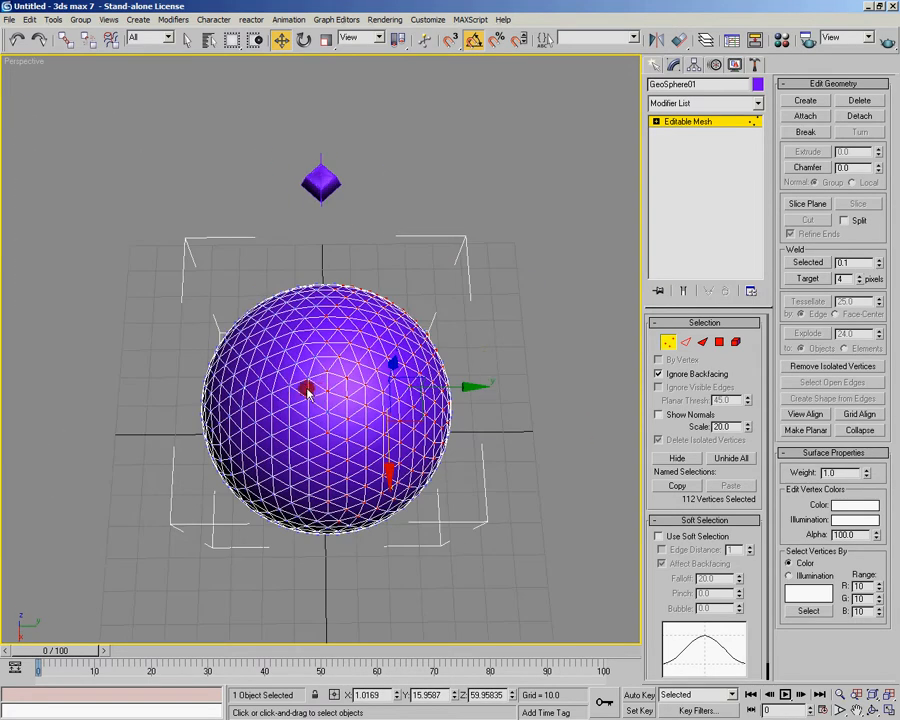
Turn off Ignore Backfacing and select all vertices in the upper part of the geosphere
{"action": "left_click", "coordinate": [657, 374]}
{"action": "middle_click_drag", "start_coordinate": [540, 402], "coordinate": [386, 309], "text": "alt"}
{"action": "left_click_drag", "start_coordinate": [81, 179], "coordinate": [500, 320]}
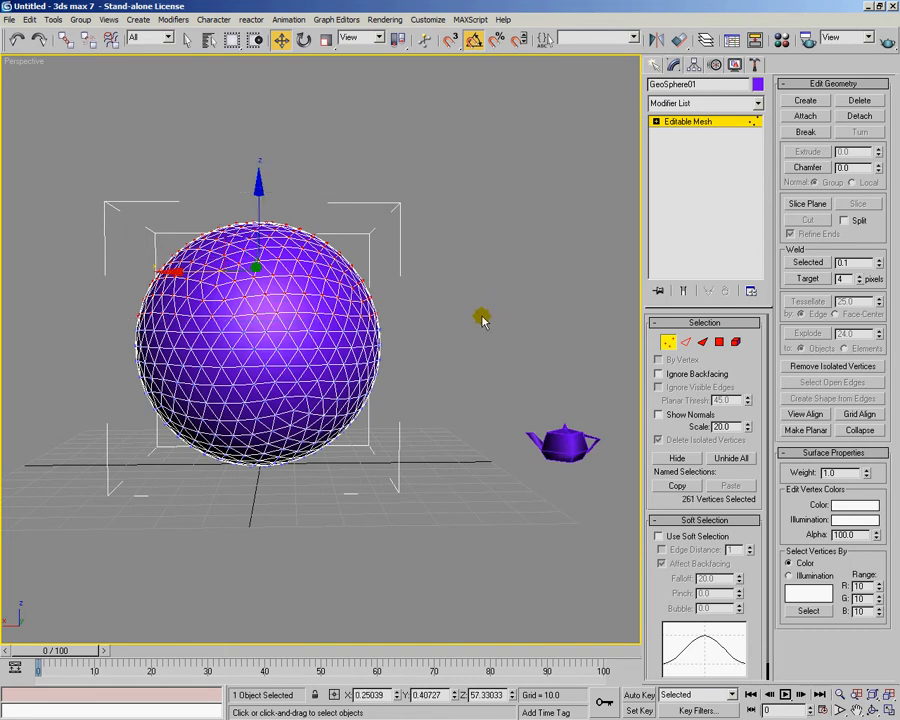
Try moving the selected upper vertices with the Move gizmo, and undo the moves
{"action": "middle_click_drag", "start_coordinate": [298, 285], "coordinate": [343, 343], "text": "alt"}
{"action": "left_click_drag", "start_coordinate": [249, 325], "coordinate": [301, 293]}
{"action": "left_click_drag", "start_coordinate": [284, 235], "coordinate": [259, 220]}
{"action": "middle_click_drag", "start_coordinate": [260, 220], "coordinate": [304, 297], "text": "alt"}
{"action": "key", "text": "ctrl+z"}
{"action": "key", "text": "ctrl+z"}
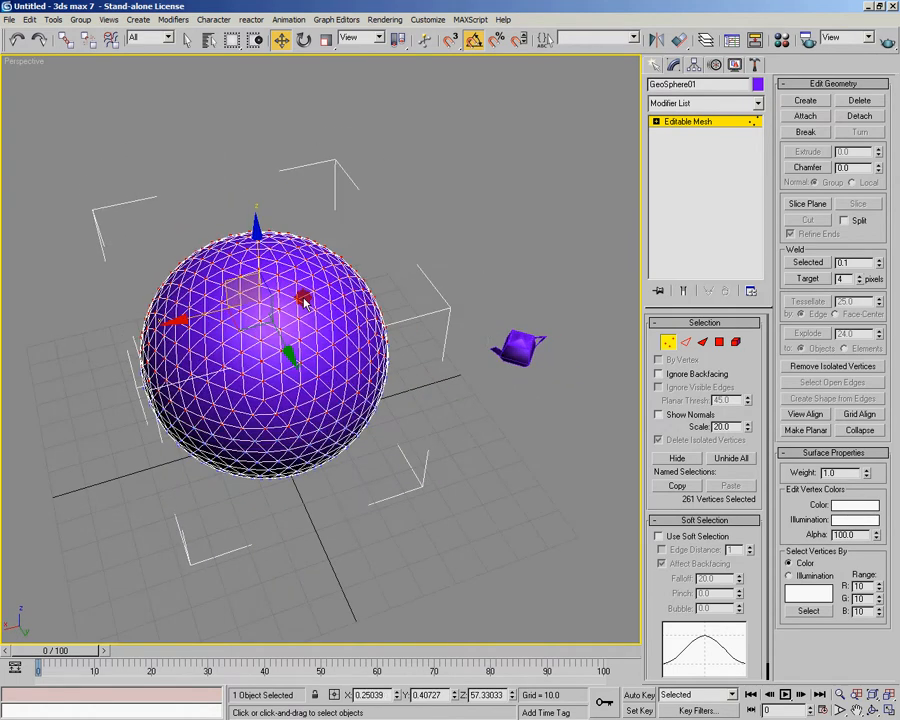
Try rotating the selected upper vertices with the Rotate tool
{"action": "key", "text": "e"}
{"action": "left_click_drag", "start_coordinate": [258, 317], "coordinate": [367, 289]}
{"action": "middle_click_drag", "start_coordinate": [368, 289], "coordinate": [262, 283], "text": "alt"}
Try scaling the selected upper vertices with the Scale gizmo, and undo the changes
{"action": "key", "text": "r"}
{"action": "left_click_drag", "start_coordinate": [249, 241], "coordinate": [261, 368]}
{"action": "middle_click_drag", "start_coordinate": [261, 368], "coordinate": [415, 289], "text": "alt"}
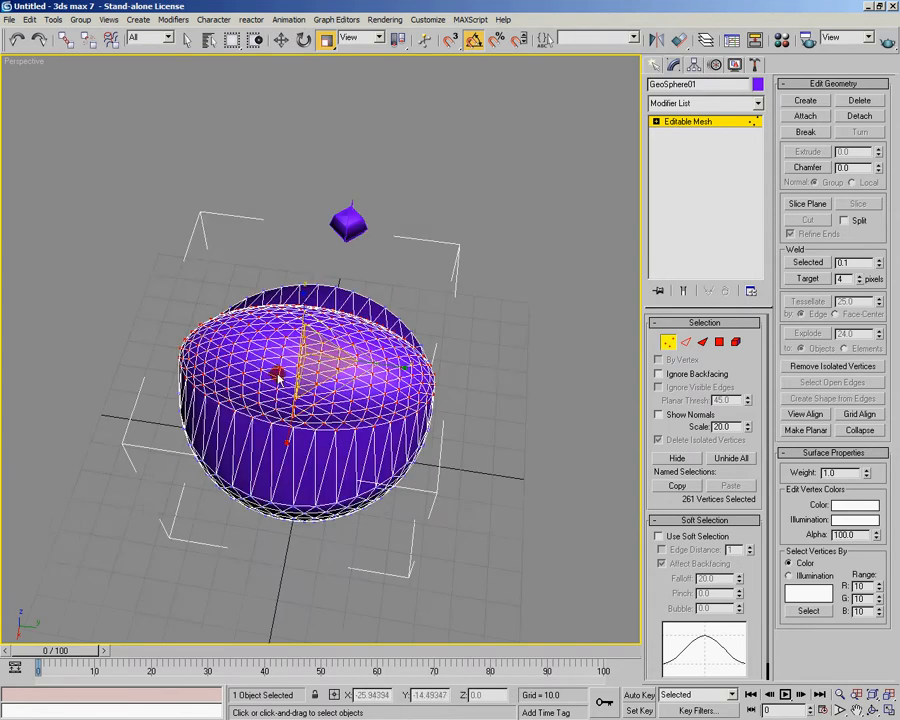
{"action": "left_click_drag", "start_coordinate": [317, 352], "coordinate": [335, 457]}
{"action": "middle_click_drag", "start_coordinate": [335, 457], "coordinate": [288, 318], "text": "alt"}
{"action": "key", "text": "ctrl+z"}
{"action": "key", "text": "ctrl+z"}
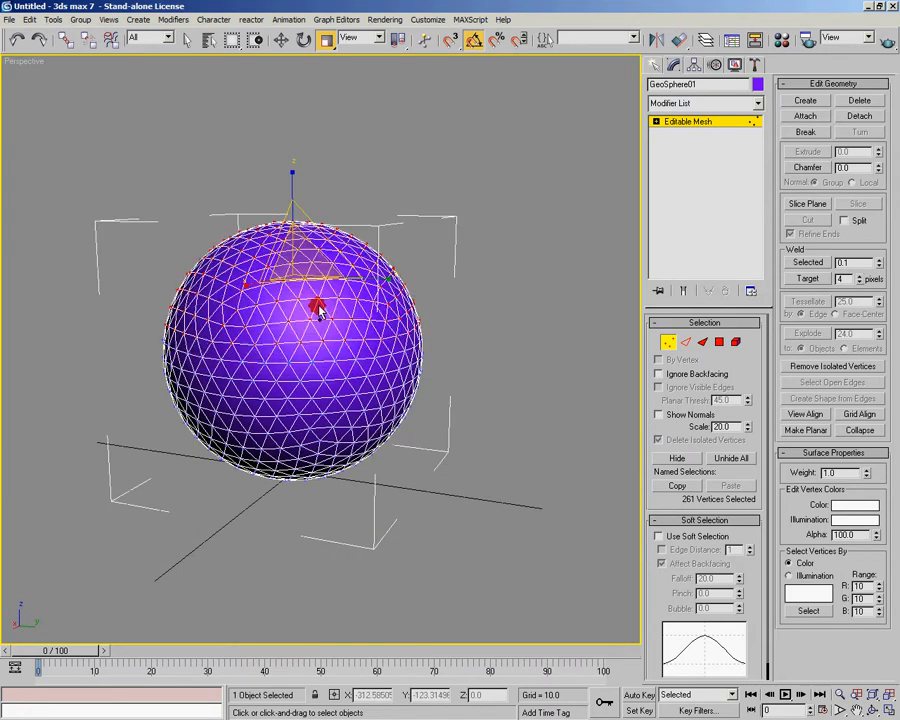
Set the reference coordinate system to Local, try scaling the selected vertices, and undo the change
{"action": "mouse_move", "coordinate": [356, 297]}
{"action": "middle_mouse_down", "text": "alt"}
{"action": "mouse_move", "coordinate": [368, 308]}
{"action": "mouse_move", "coordinate": [356, 306]}
{"action": "middle_mouse_up", "text": "alt"}
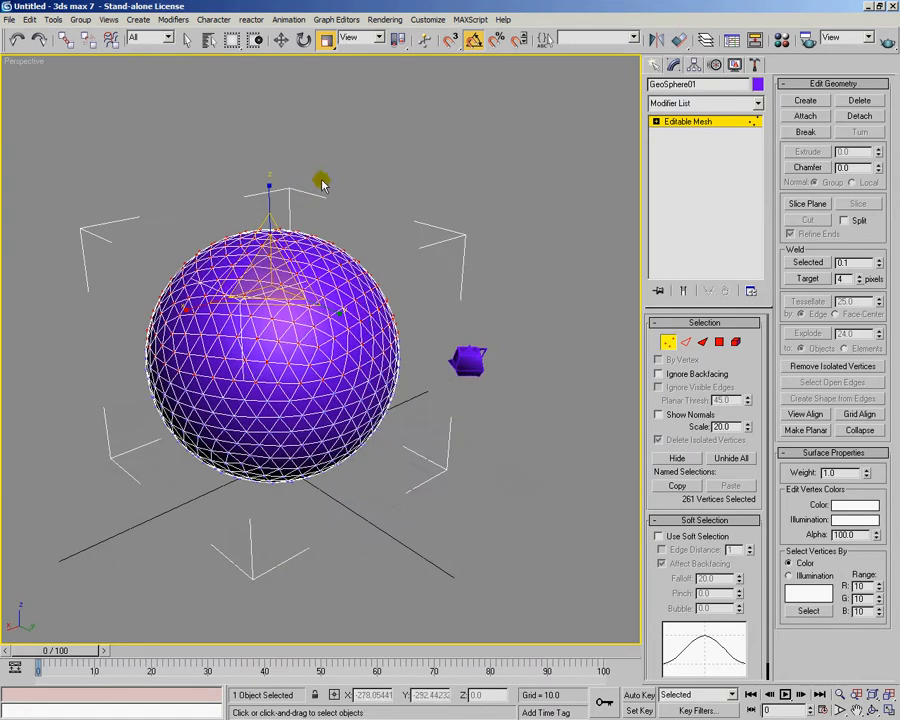
{"action": "left_click", "coordinate": [377, 37]}
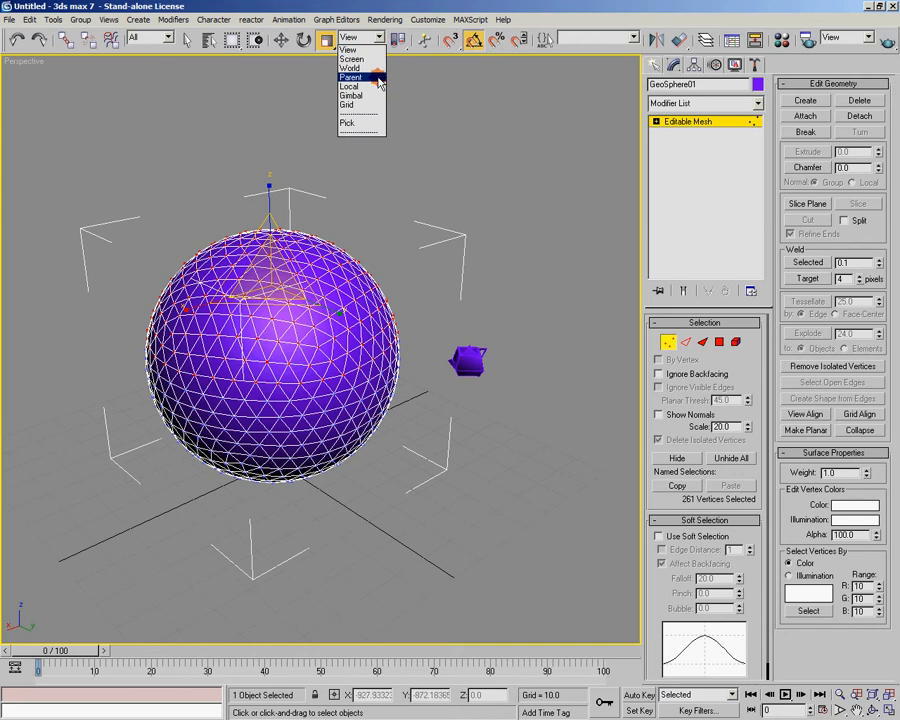
{"action": "left_click", "coordinate": [376, 87]}
{"action": "middle_click_drag", "start_coordinate": [376, 86], "coordinate": [226, 183], "text": "alt"}
{"action": "left_click_drag", "start_coordinate": [255, 310], "coordinate": [269, 334]}
{"action": "key", "text": "ctrl+z"}
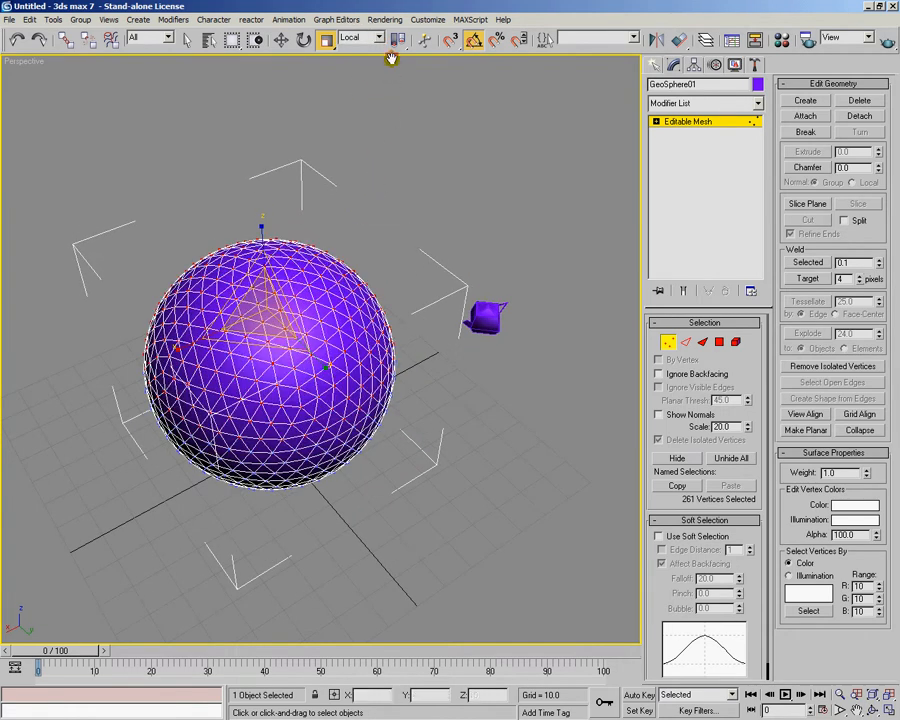
Change the reference coordinate system to World and then to Screen, and compare the gizmo's orientation
{"action": "left_click", "coordinate": [377, 37]}
{"action": "left_click", "coordinate": [368, 67]}
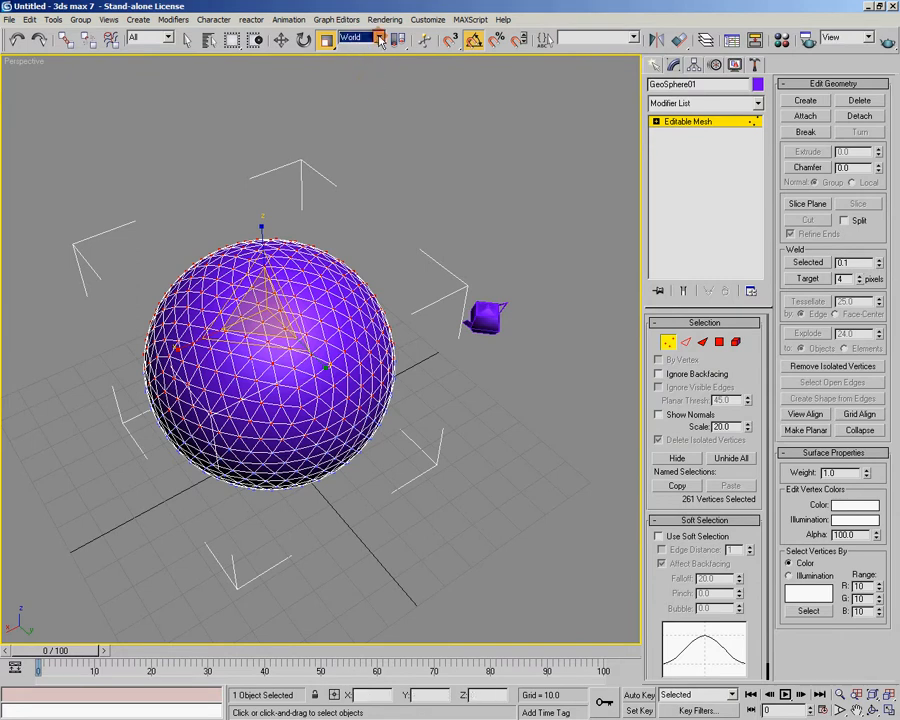
{"action": "left_click", "coordinate": [379, 39]}
{"action": "left_click", "coordinate": [352, 59]}
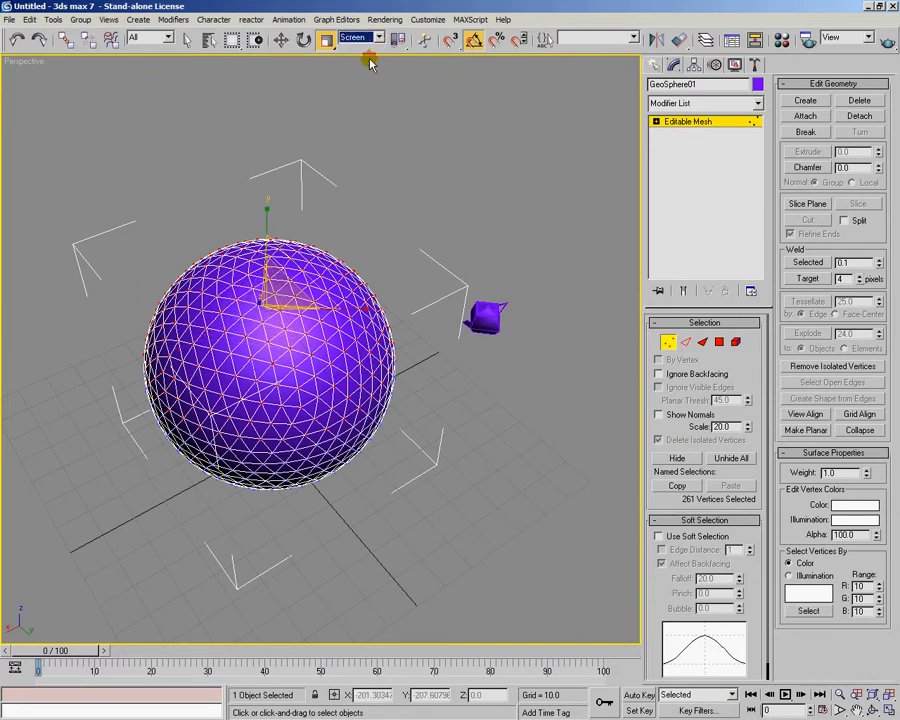
{"action": "middle_click_drag", "start_coordinate": [270, 338], "coordinate": [303, 341], "text": "alt"}
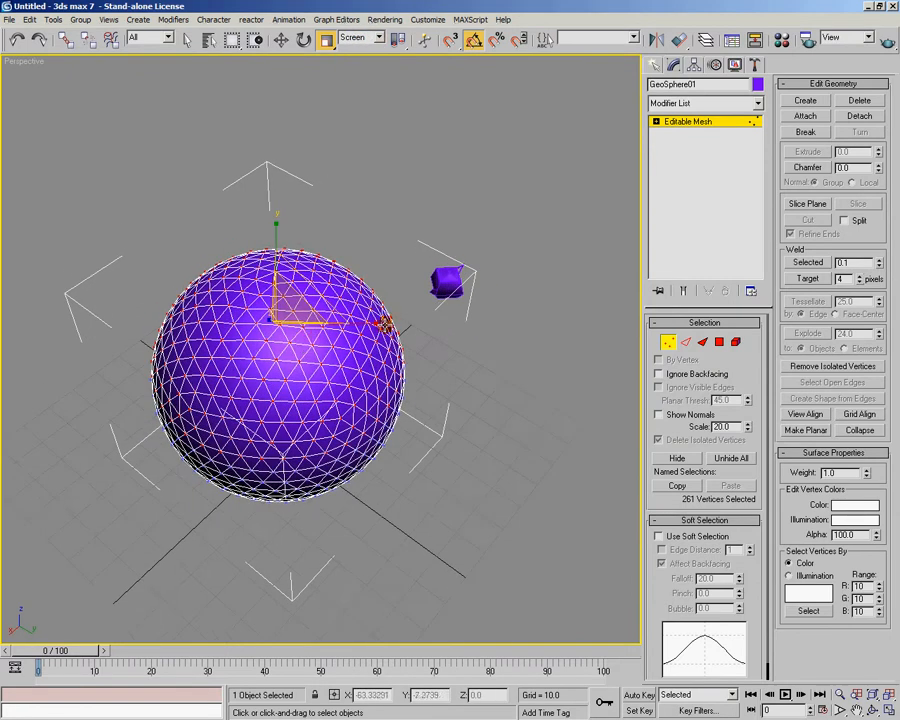
Try scaling the selected upper vertices along the Screen X axis from different view angles, and undo the scaling
{"action": "left_click_drag", "start_coordinate": [382, 323], "coordinate": [311, 323]}
{"action": "middle_click_drag", "start_coordinate": [322, 388], "coordinate": [459, 346], "text": "alt"}
{"action": "middle_click_drag", "start_coordinate": [463, 268], "coordinate": [520, 326], "text": "alt"}
{"action": "left_click_drag", "start_coordinate": [478, 298], "coordinate": [432, 292]}
{"action": "middle_click_drag", "start_coordinate": [432, 292], "coordinate": [345, 280], "text": "alt"}
{"action": "key", "text": "ctrl+z"}
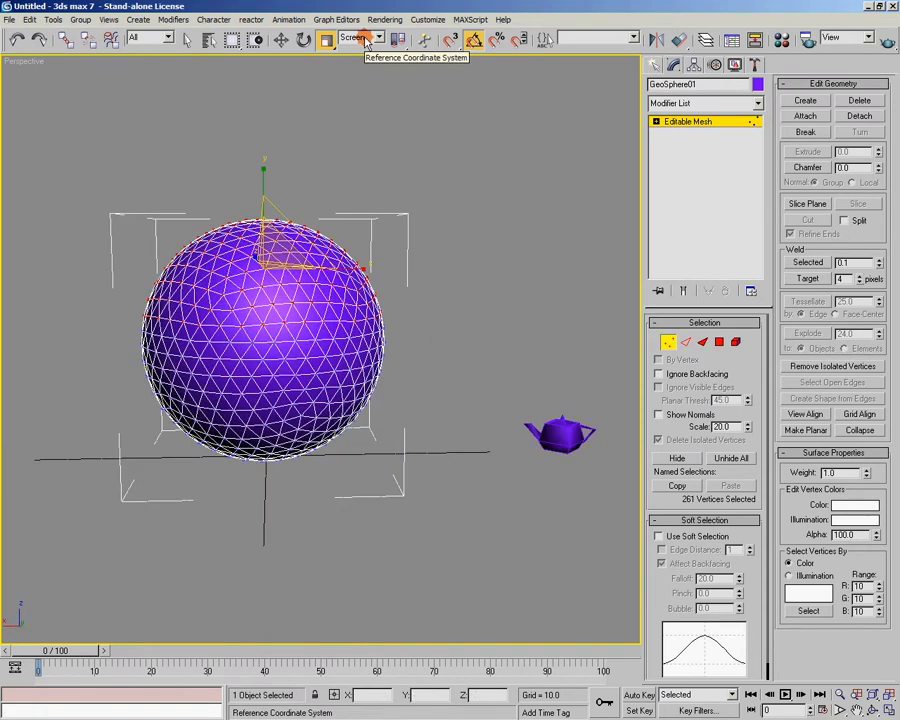
Use the Pick reference coordinate system to make the teapot the reference object for scaling
{"action": "left_click", "coordinate": [378, 40]}
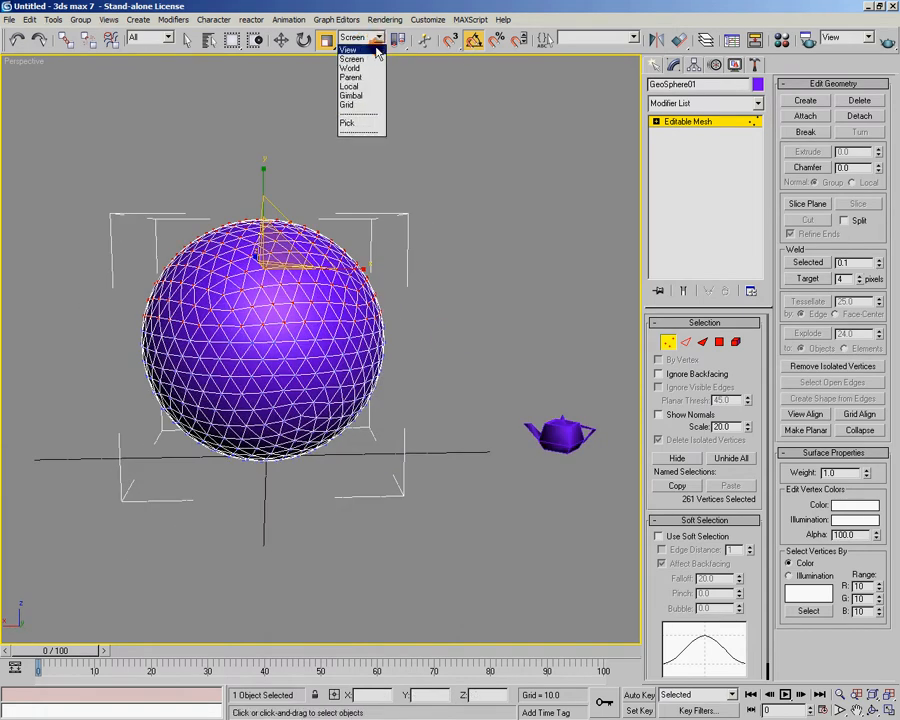
{"action": "left_click", "coordinate": [362, 122]}
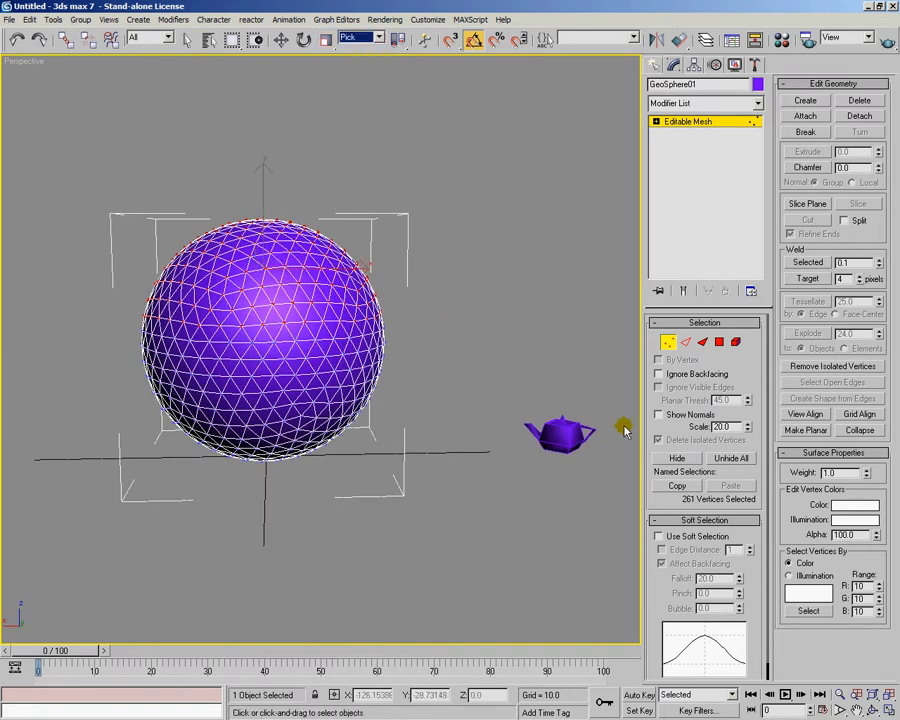
{"action": "left_click", "coordinate": [572, 432]}
{"action": "middle_click_drag", "start_coordinate": [509, 335], "coordinate": [436, 308]}
Rotate the geosphere's selected upper vertices around the teapot, using the transform coordinate center and the Teapot01 reference coordinate system
{"action": "key", "text": "e"}
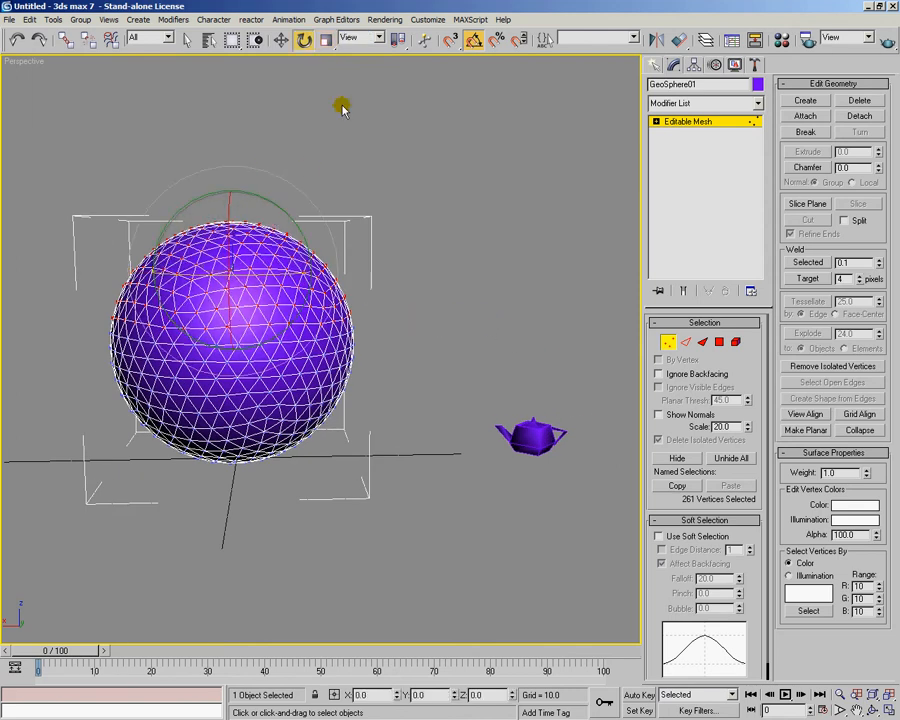
{"action": "left_click_drag", "start_coordinate": [398, 40], "coordinate": [403, 109]}
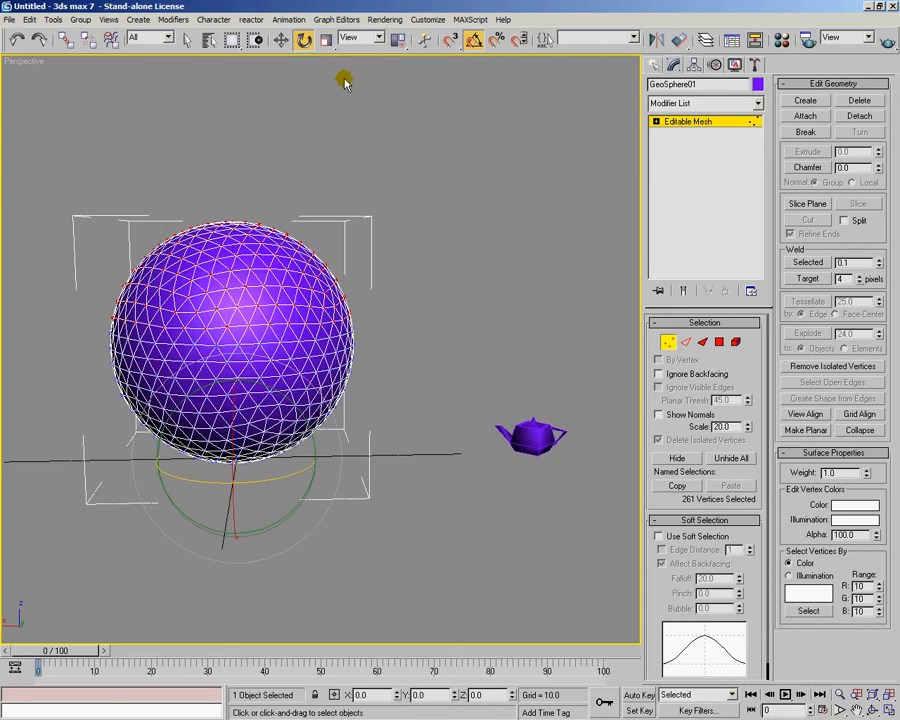
{"action": "left_click", "coordinate": [365, 37]}
{"action": "left_click", "coordinate": [369, 141]}
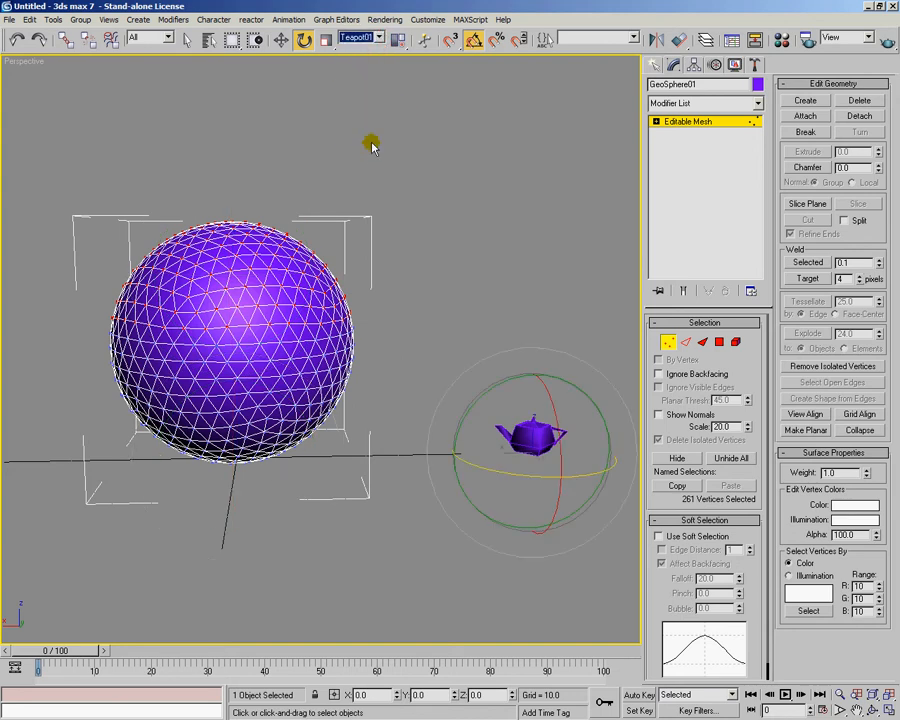
{"action": "left_click_drag", "start_coordinate": [471, 421], "coordinate": [537, 349]}
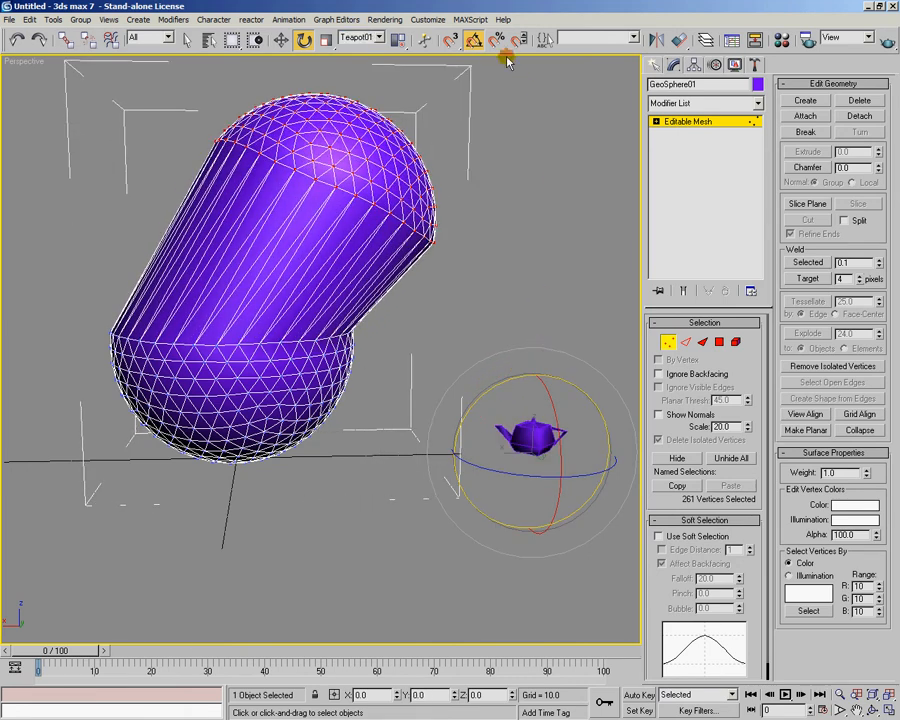
Undo the rotations of the selected upper vertices around the teapot
{"action": "key", "text": "ctrl+z"}
{"action": "left_click_drag", "start_coordinate": [478, 408], "coordinate": [557, 374]}
{"action": "key", "text": "ctrl+z"}
{"action": "key", "text": "ctrl+z"}
{"action": "middle_click_drag", "start_coordinate": [557, 374], "coordinate": [407, 112], "text": "alt"}
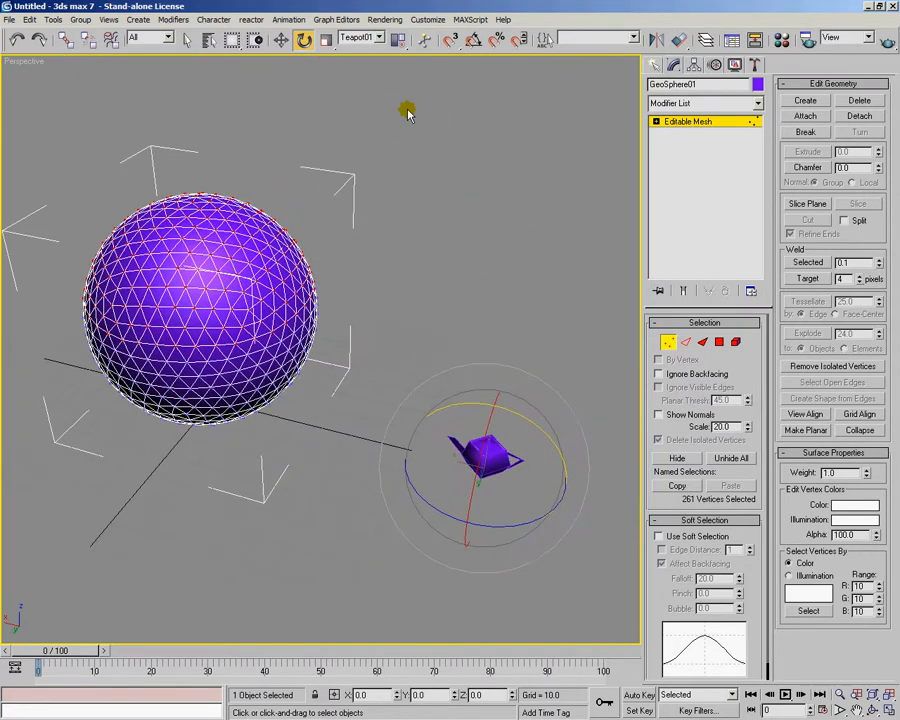
Set the reference coordinate system to World, change the pivot center, and try rotating the selected upper vertices
{"action": "left_click", "coordinate": [380, 38]}
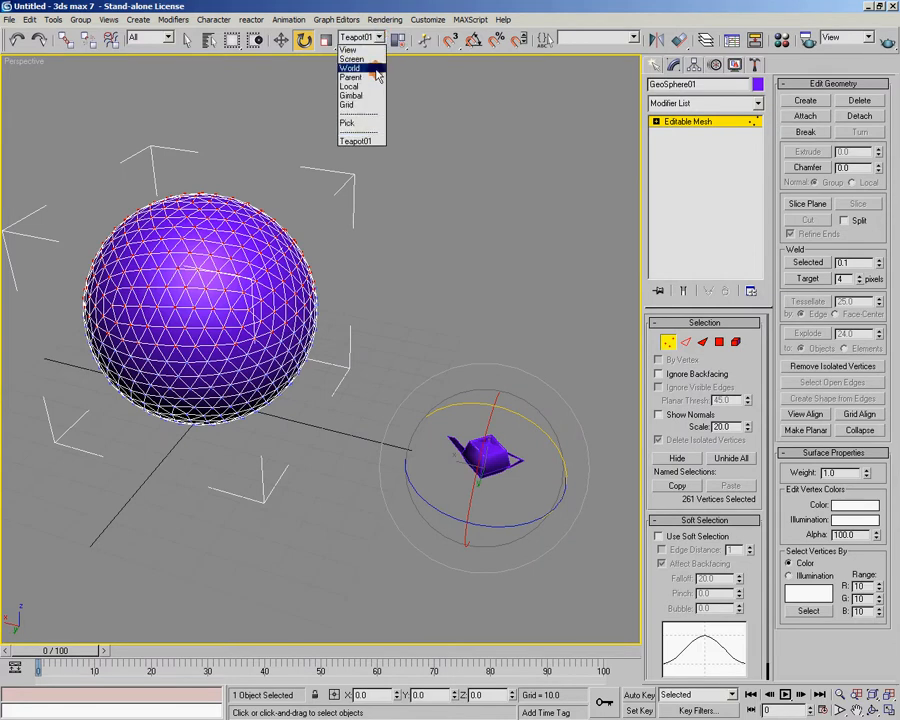
{"action": "left_click", "coordinate": [378, 76]}
{"action": "left_click_drag", "start_coordinate": [398, 40], "coordinate": [401, 85]}
{"action": "middle_click_drag", "start_coordinate": [290, 240], "coordinate": [243, 201], "text": "alt"}
{"action": "left_click_drag", "start_coordinate": [243, 201], "coordinate": [216, 235]}
{"action": "middle_click_drag", "start_coordinate": [199, 273], "coordinate": [362, 327], "text": "alt"}
{"action": "scroll", "coordinate": [350, 303], "scroll_direction": "up", "scroll_amount": 5}
{"action": "scroll", "coordinate": [312, 348], "scroll_direction": "down", "scroll_amount": 2}
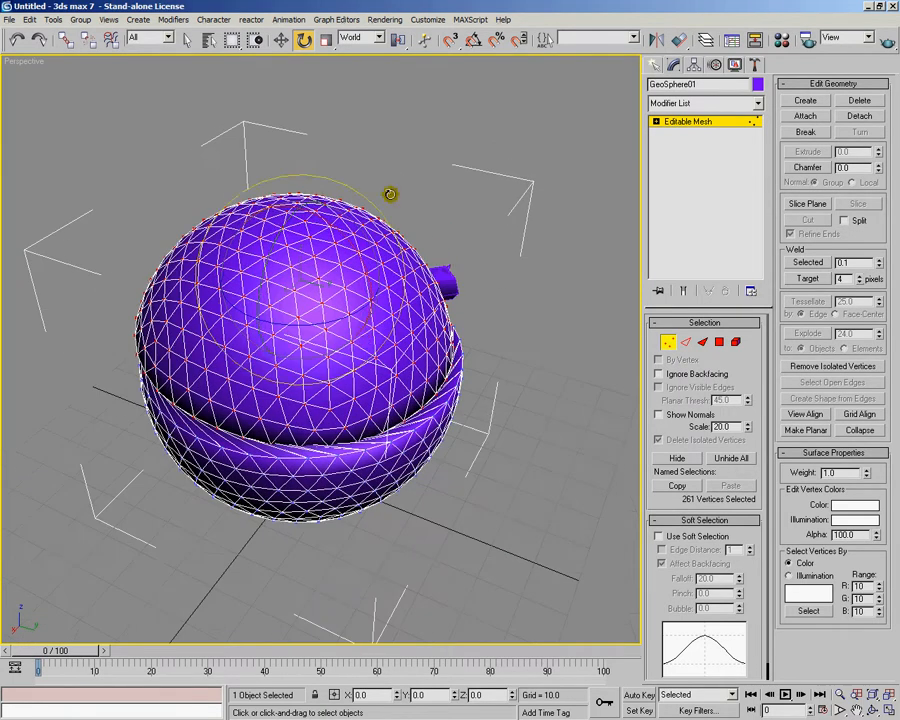
Switch the geosphere to the Polygon sub-object level and select its upper polygons
{"action": "left_click", "coordinate": [378, 38]}
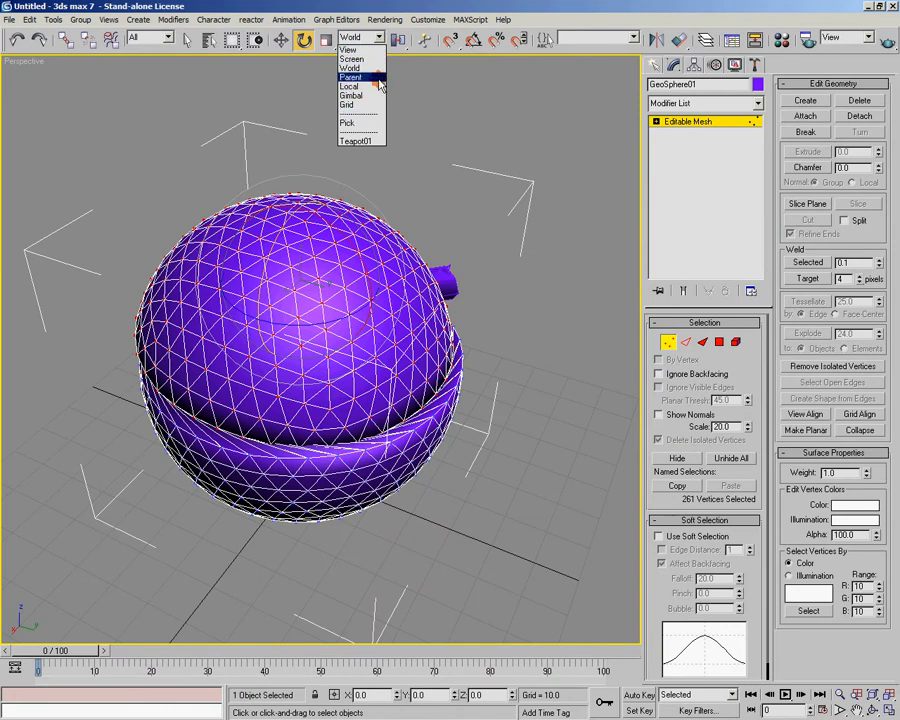
{"action": "left_click", "coordinate": [414, 22]}
{"action": "left_click_drag", "start_coordinate": [400, 38], "coordinate": [399, 66]}
{"action": "left_click", "coordinate": [721, 345]}
{"action": "middle_click_drag", "start_coordinate": [474, 388], "coordinate": [485, 360], "text": "alt"}
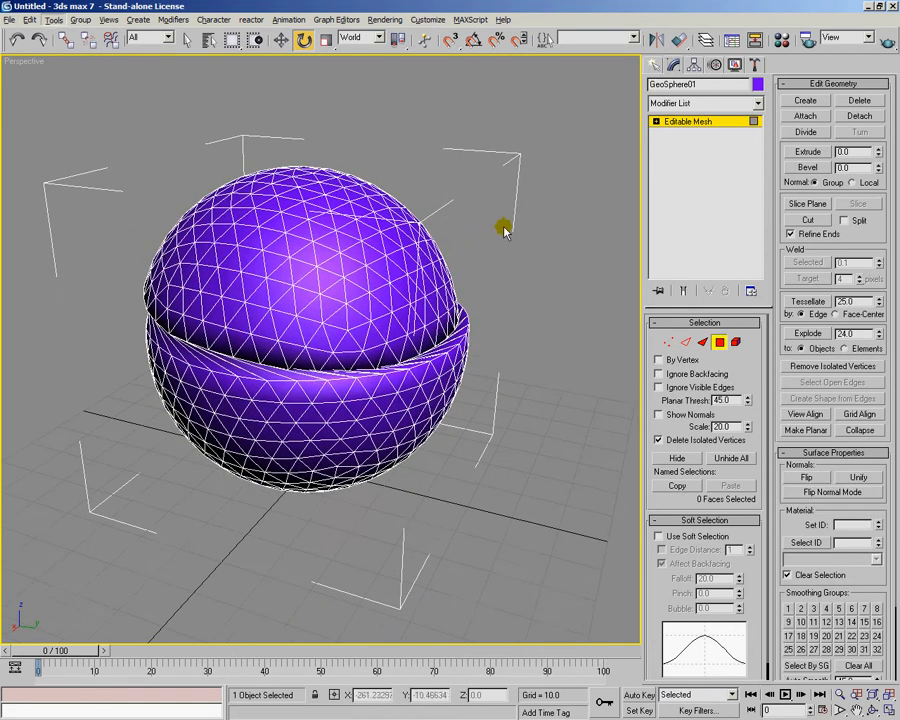
{"action": "middle_click_drag", "start_coordinate": [556, 266], "coordinate": [408, 239], "text": "alt"}
{"action": "left_click_drag", "start_coordinate": [146, 97], "coordinate": [615, 301]}
Set the Rotate tool's reference coordinate system to Local for the selected upper polygons
{"action": "middle_click_drag", "start_coordinate": [460, 265], "coordinate": [490, 305], "text": "alt"}
{"action": "left_click_drag", "start_coordinate": [363, 187], "coordinate": [338, 216]}
{"action": "middle_click_drag", "start_coordinate": [338, 216], "coordinate": [402, 96], "text": "alt"}
{"action": "left_click", "coordinate": [380, 38]}
{"action": "left_click", "coordinate": [373, 90]}
{"action": "middle_click_drag", "start_coordinate": [482, 323], "coordinate": [315, 256], "text": "alt"}
Try moving the selected upper polygons with the Move tool, and undo the move
{"action": "key", "text": "w"}
{"action": "left_click_drag", "start_coordinate": [312, 210], "coordinate": [317, 183]}
{"action": "key", "text": "ctrl+z"}
{"action": "middle_click_drag", "start_coordinate": [361, 212], "coordinate": [480, 360], "text": "alt"}
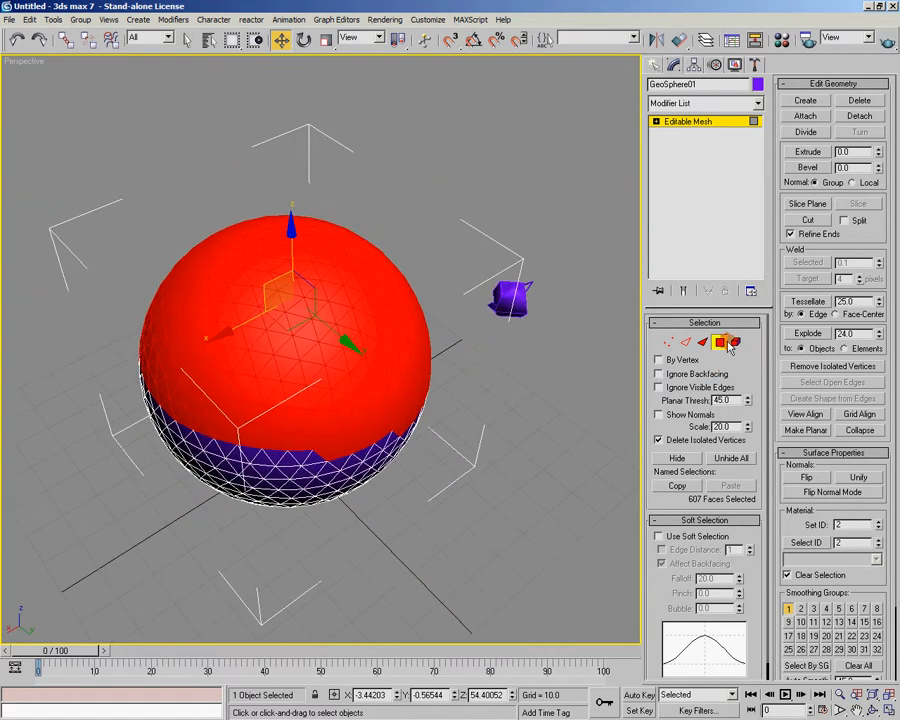
Leave and re-enter the Polygon level, and select a patch of polygons on the sphere's side facing away from the teapot
{"action": "left_click", "coordinate": [735, 343]}
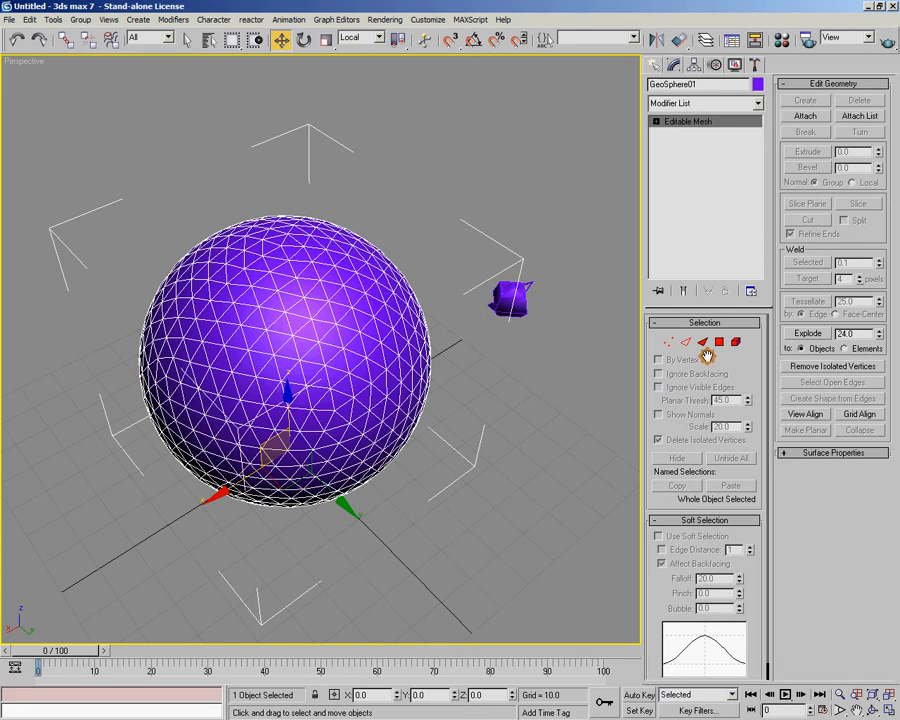
{"action": "left_click", "coordinate": [719, 343]}
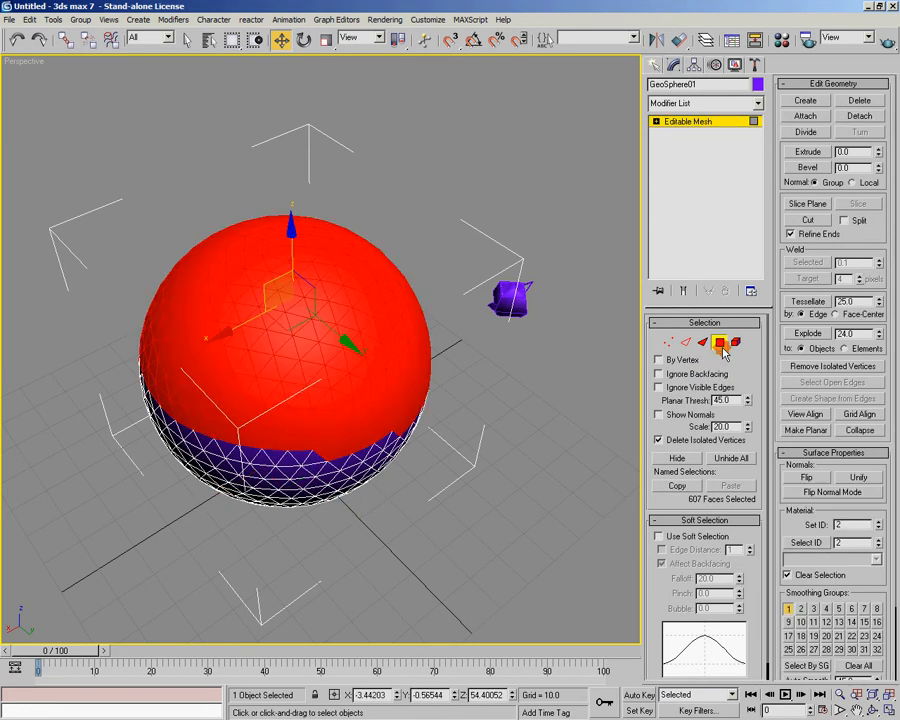
{"action": "middle_click_drag", "start_coordinate": [376, 266], "coordinate": [550, 414], "text": "alt"}
{"action": "left_click", "coordinate": [543, 247]}
{"action": "left_click_drag", "start_coordinate": [543, 247], "coordinate": [464, 394]}
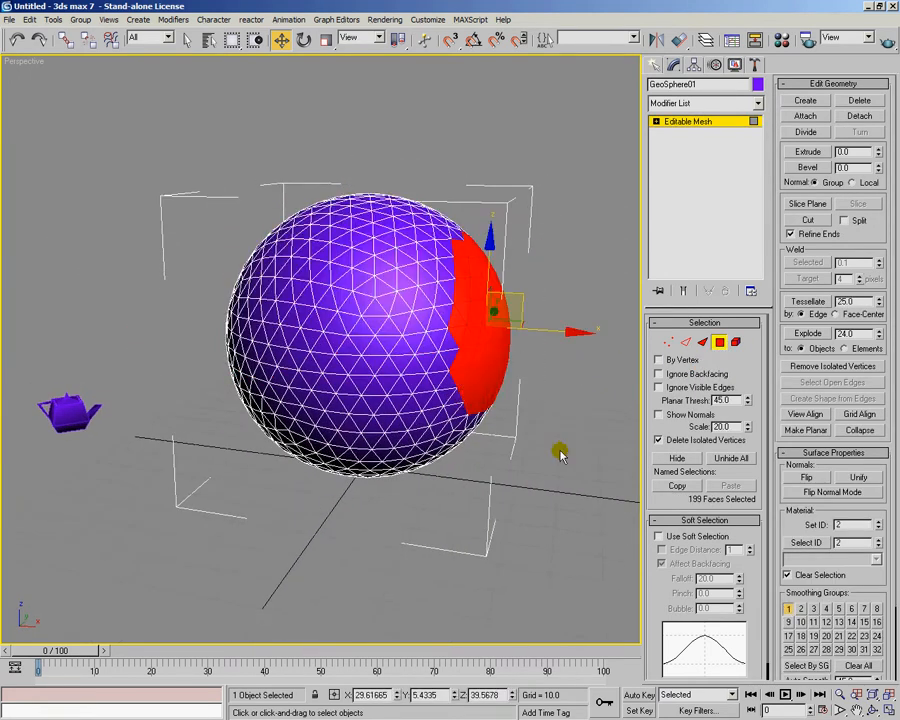
Switch to the Face level and select the faces on the half of the sphere nearest the teapot
{"action": "left_click", "coordinate": [702, 343]}
{"action": "middle_click_drag", "start_coordinate": [222, 206], "coordinate": [453, 338], "text": "alt"}
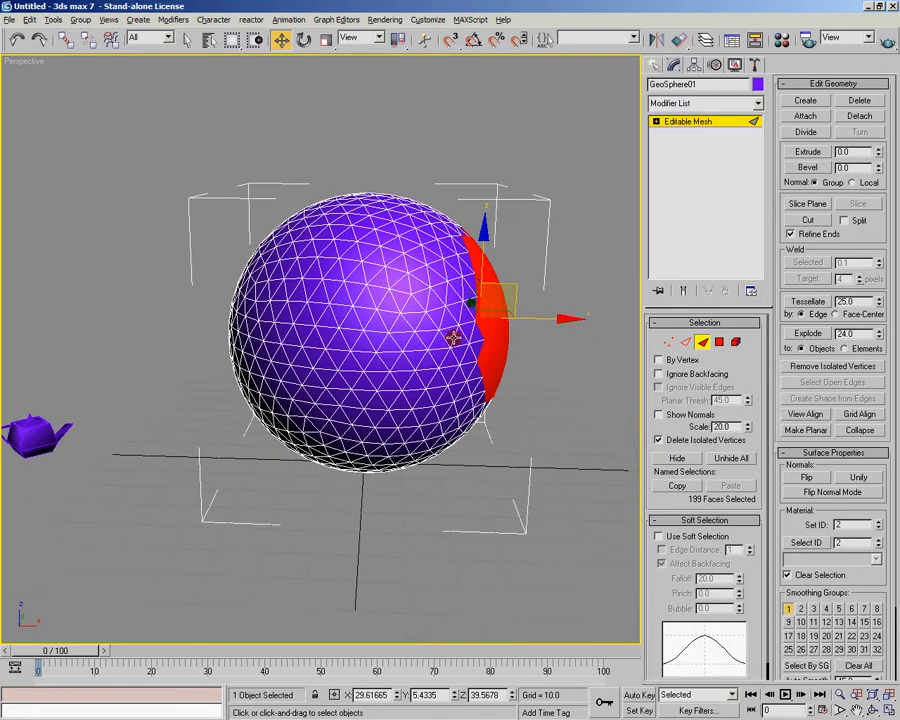
{"action": "left_click_drag", "start_coordinate": [209, 175], "coordinate": [354, 446]}
{"action": "left_click", "coordinate": [703, 342]}
{"action": "middle_click_drag", "start_coordinate": [535, 385], "coordinate": [424, 458], "text": "alt"}
{"action": "left_click", "coordinate": [702, 342]}
{"action": "middle_click_drag", "start_coordinate": [520, 440], "coordinate": [482, 386], "text": "alt"}
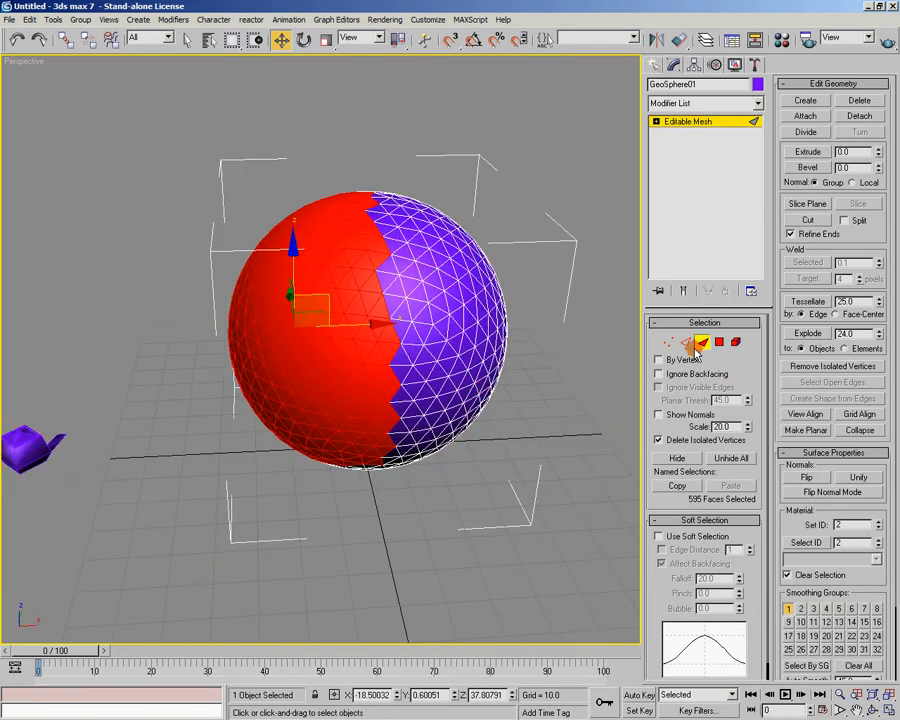
Select the sphere's upper edges at the Edge level and compare them with the stored face selection
{"action": "left_click", "coordinate": [690, 342]}
{"action": "left_click_drag", "start_coordinate": [461, 198], "coordinate": [248, 328]}
{"action": "left_click", "coordinate": [685, 343]}
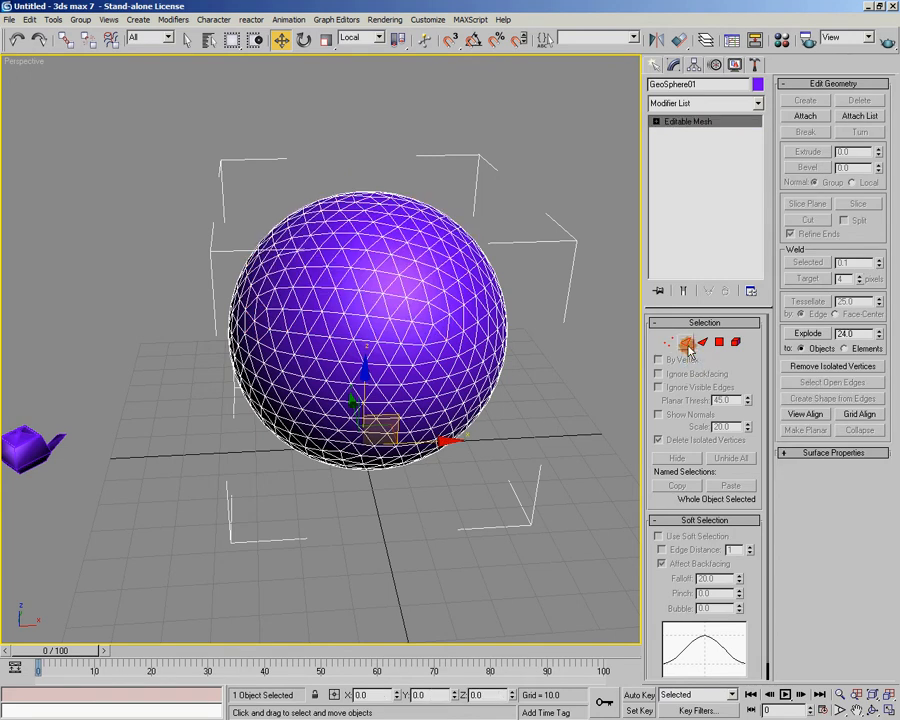
{"action": "left_click", "coordinate": [686, 343]}
{"action": "left_click", "coordinate": [703, 343]}
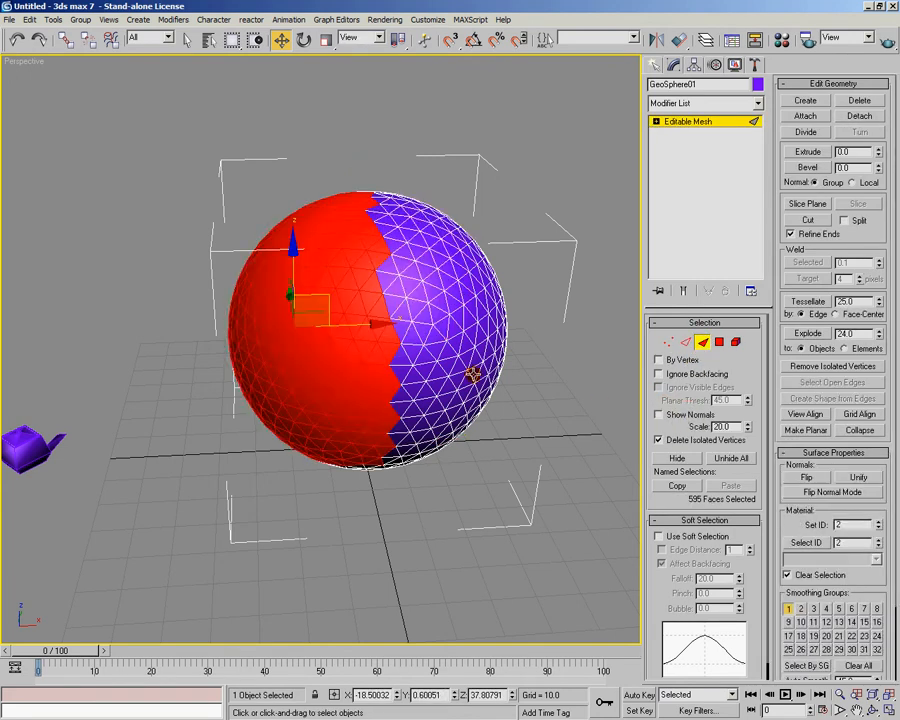
{"action": "left_click", "coordinate": [687, 343]}
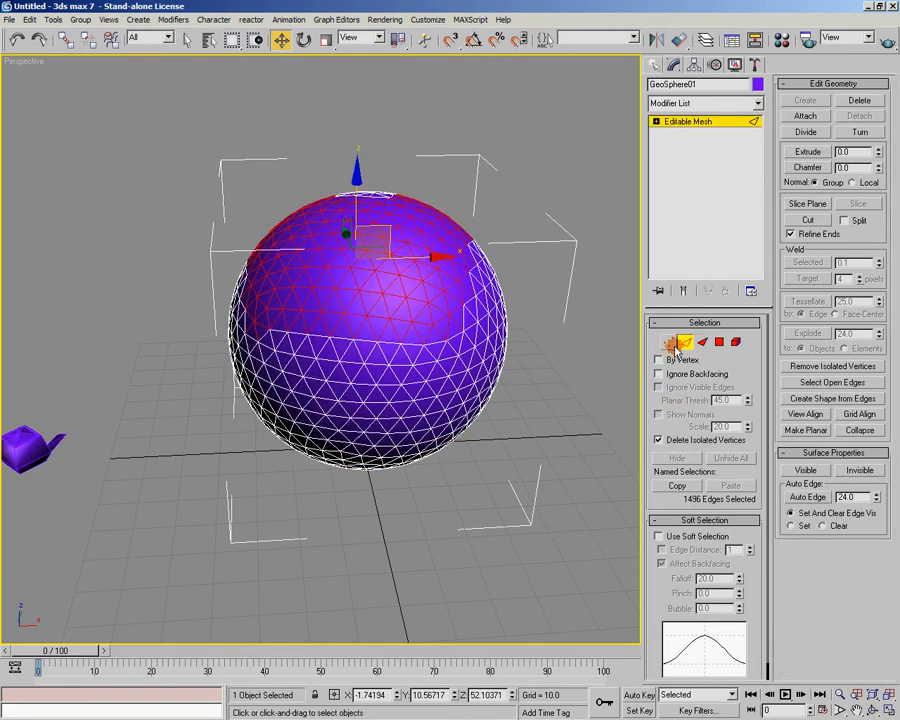
Switch to the Vertex level and select the vertices in the lower part of the sphere
{"action": "left_click", "coordinate": [668, 343]}
{"action": "middle_click_drag", "start_coordinate": [530, 398], "coordinate": [489, 500], "text": "alt"}
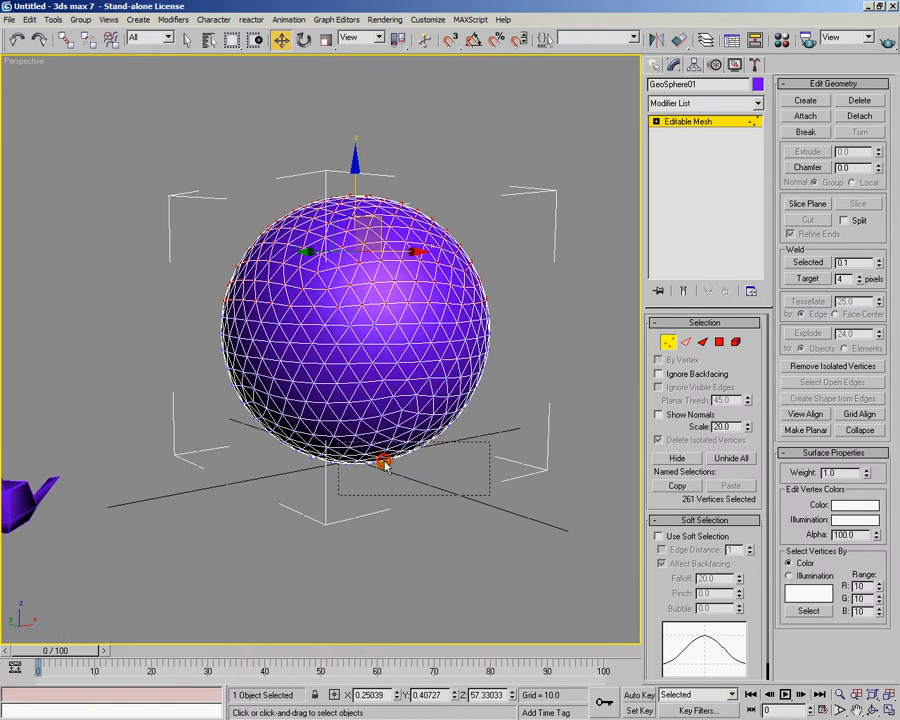
{"action": "middle_click_drag", "start_coordinate": [169, 341], "coordinate": [460, 447], "text": "alt"}
Cycle through the Edge, Face, Vertex and Polygon levels to compare their separately stored selections
{"action": "left_click", "coordinate": [685, 342]}
{"action": "left_click", "coordinate": [702, 342]}
{"action": "left_click", "coordinate": [682, 341]}
{"action": "left_click", "coordinate": [669, 342]}
{"action": "left_click", "coordinate": [702, 342]}
{"action": "left_click", "coordinate": [718, 343]}
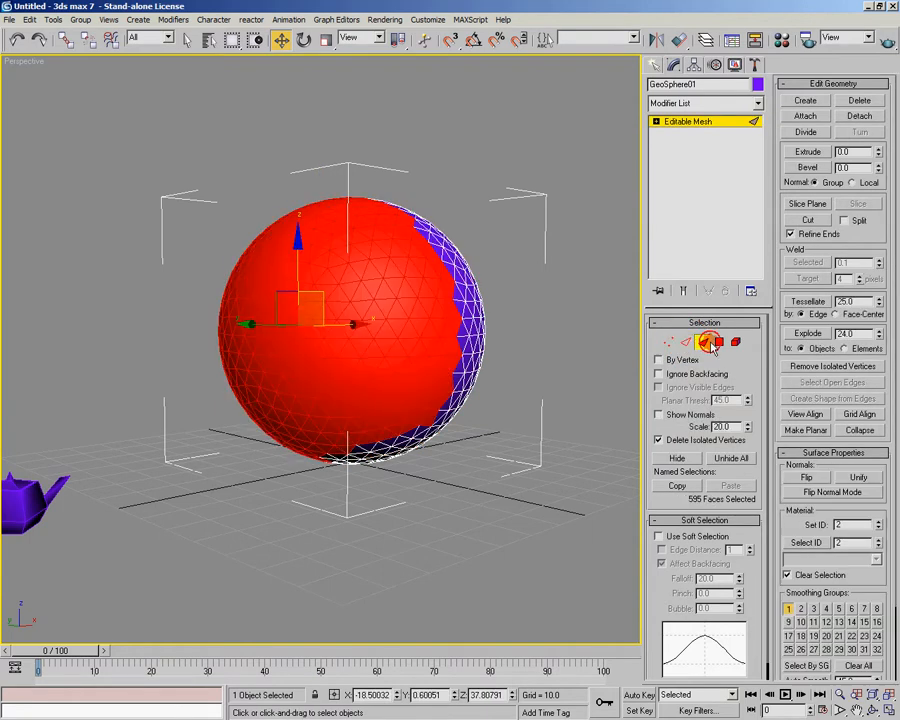
{"action": "middle_click_drag", "start_coordinate": [619, 416], "coordinate": [637, 386], "text": "alt"}
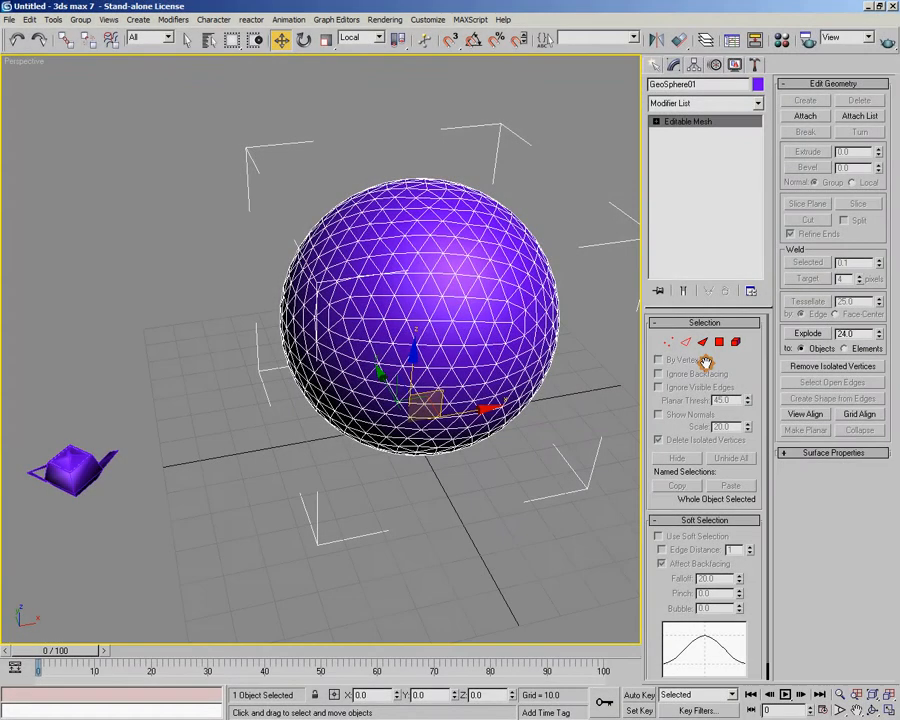
Return to the Vertex level, make room for the Soft Selection settings, and enable Use Soft Selection
{"action": "left_click", "coordinate": [671, 345]}
{"action": "middle_click_drag", "start_coordinate": [607, 382], "coordinate": [467, 440], "text": "alt"}
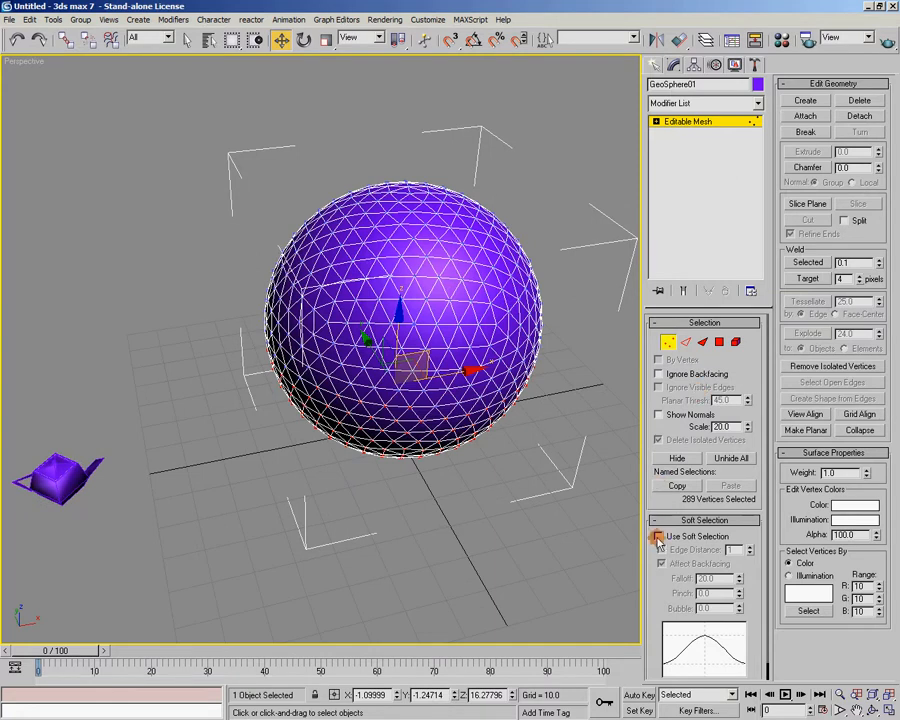
{"action": "left_click_drag", "start_coordinate": [656, 557], "coordinate": [655, 533]}
{"action": "left_click_drag", "start_coordinate": [707, 307], "coordinate": [710, 246]}
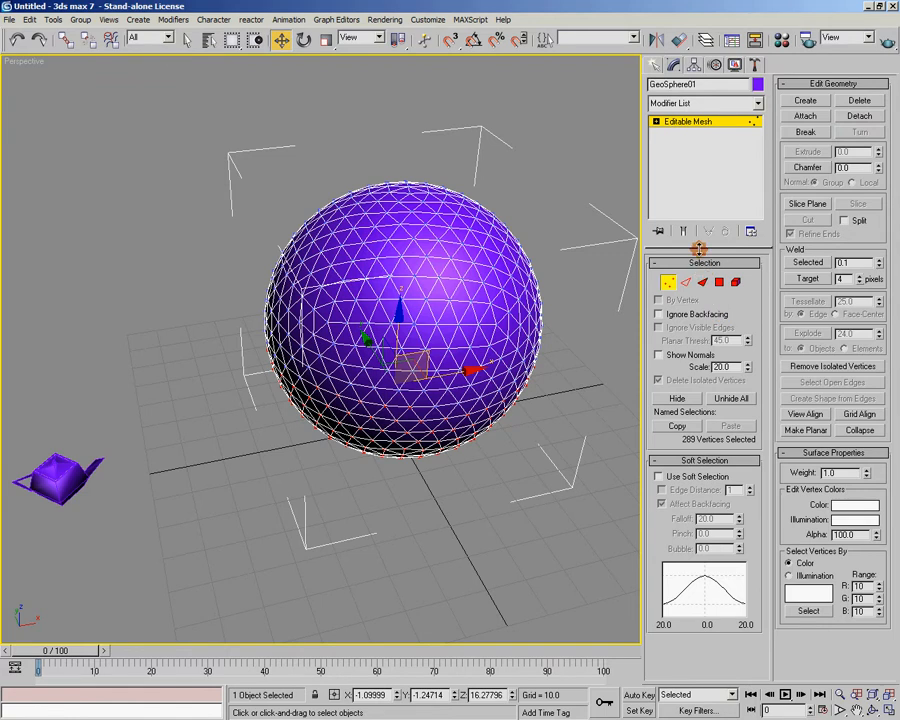
{"action": "left_click", "coordinate": [658, 477]}
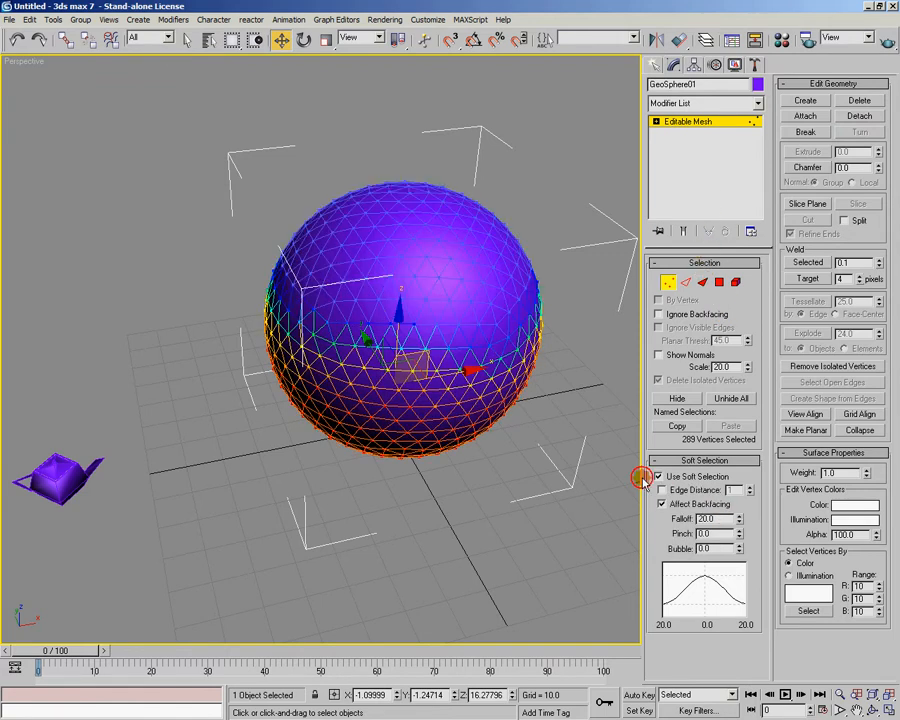
Select the single vertex at the top of the sphere and inspect its soft selection falloff colors
{"action": "middle_click_drag", "start_coordinate": [461, 485], "coordinate": [461, 479]}
{"action": "left_click", "coordinate": [410, 184]}
{"action": "middle_click_drag", "start_coordinate": [496, 337], "coordinate": [390, 388], "text": "alt"}
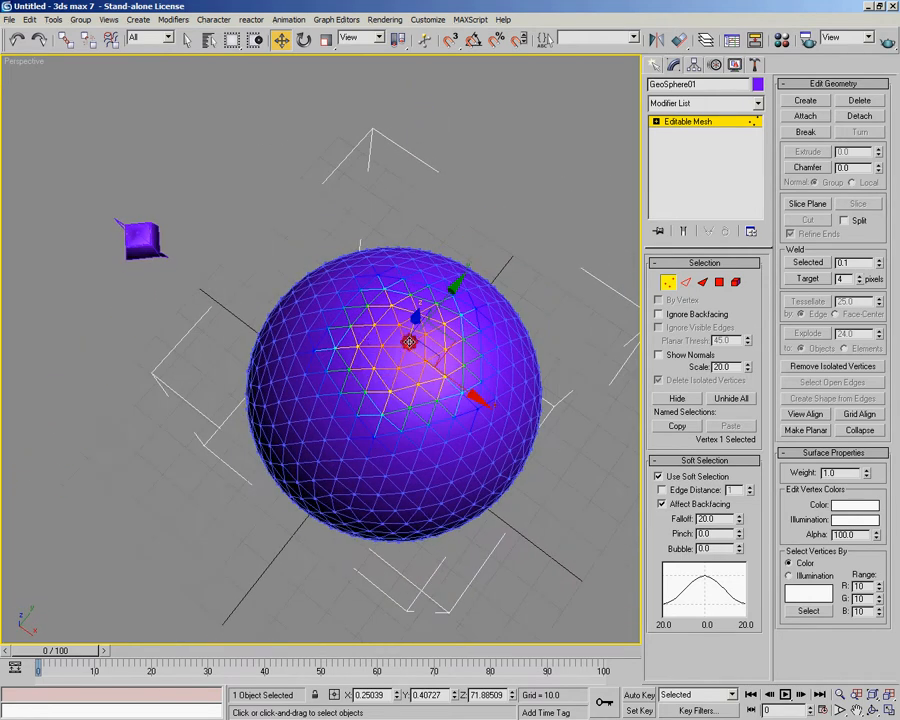
{"action": "middle_click_drag", "start_coordinate": [418, 362], "coordinate": [434, 282], "text": "alt"}
Try pulling the soft-selected top vertex upward out of the sphere, and undo the move
{"action": "left_click_drag", "start_coordinate": [405, 183], "coordinate": [381, 153]}
{"action": "right_click", "coordinate": [382, 153]}
{"action": "middle_click_drag", "start_coordinate": [378, 203], "coordinate": [391, 182], "text": "alt"}
{"action": "left_click_drag", "start_coordinate": [392, 167], "coordinate": [408, 56]}
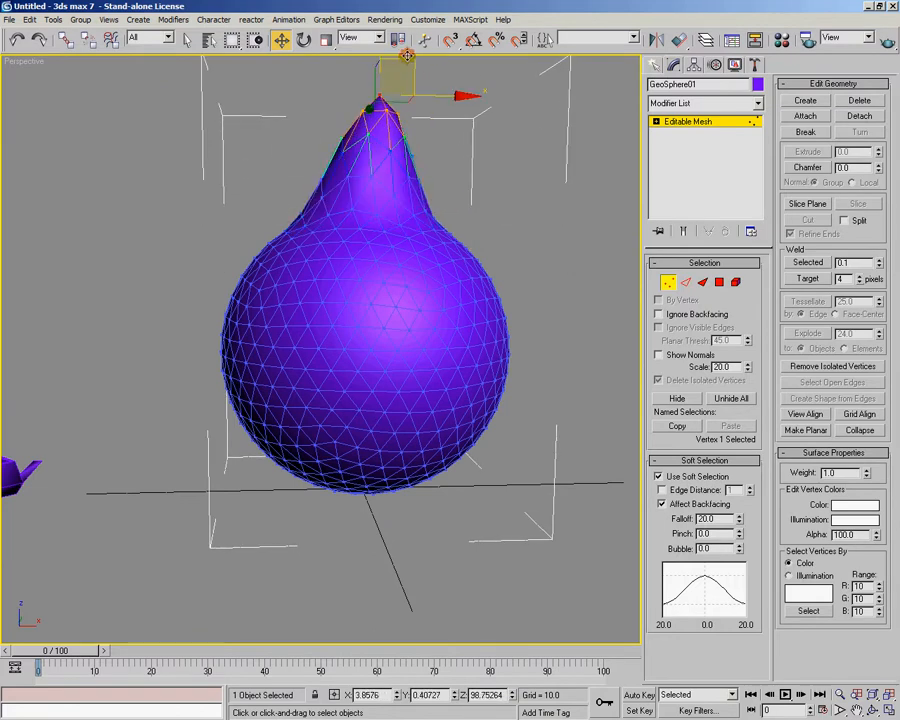
{"action": "key", "text": "ctrl+z"}
{"action": "mouse_move", "coordinate": [520, 174]}
{"action": "middle_mouse_down", "text": "alt"}
{"action": "mouse_move", "coordinate": [478, 186]}
{"action": "mouse_move", "coordinate": [512, 188]}
{"action": "middle_mouse_up", "text": "alt"}
Select all of the geosphere's polygons and tessellate them once by edge
{"action": "left_click", "coordinate": [667, 282]}
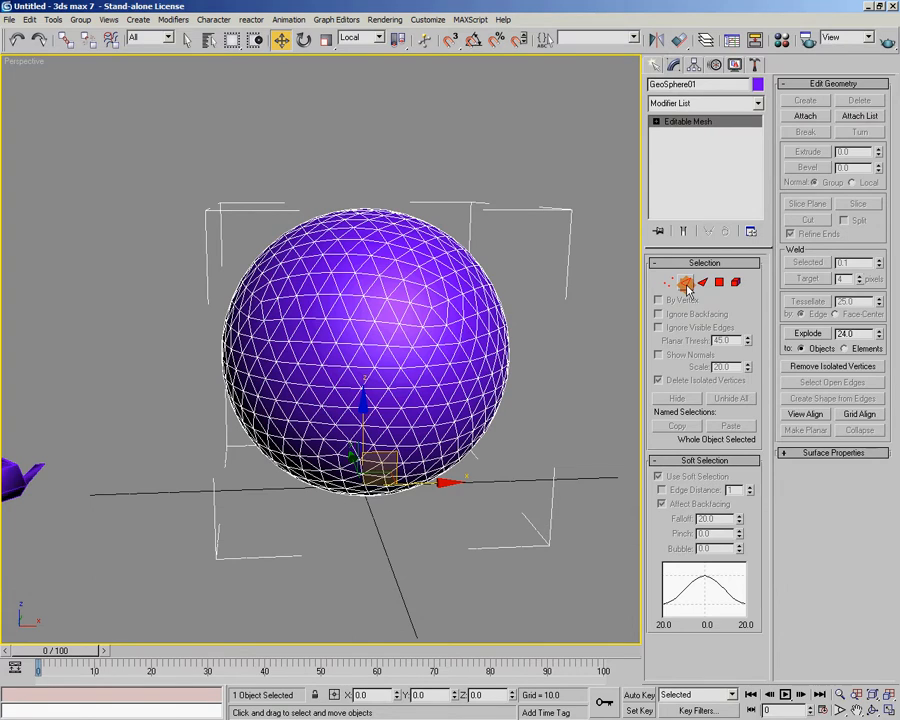
{"action": "left_click", "coordinate": [718, 283]}
{"action": "key", "text": "ctrl+a"}
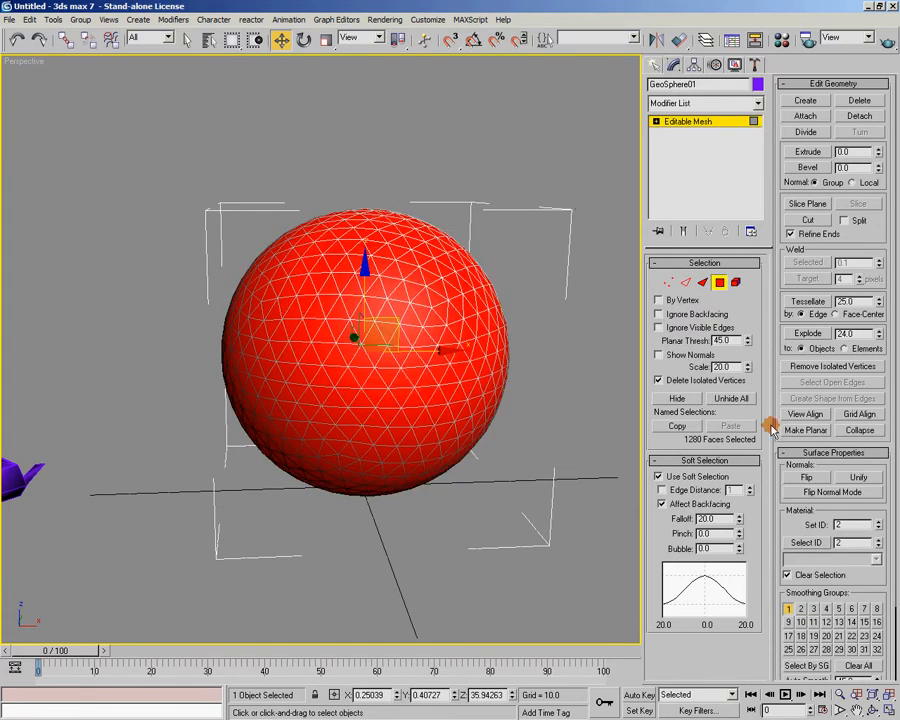
{"action": "left_click_drag", "start_coordinate": [782, 465], "coordinate": [782, 463]}
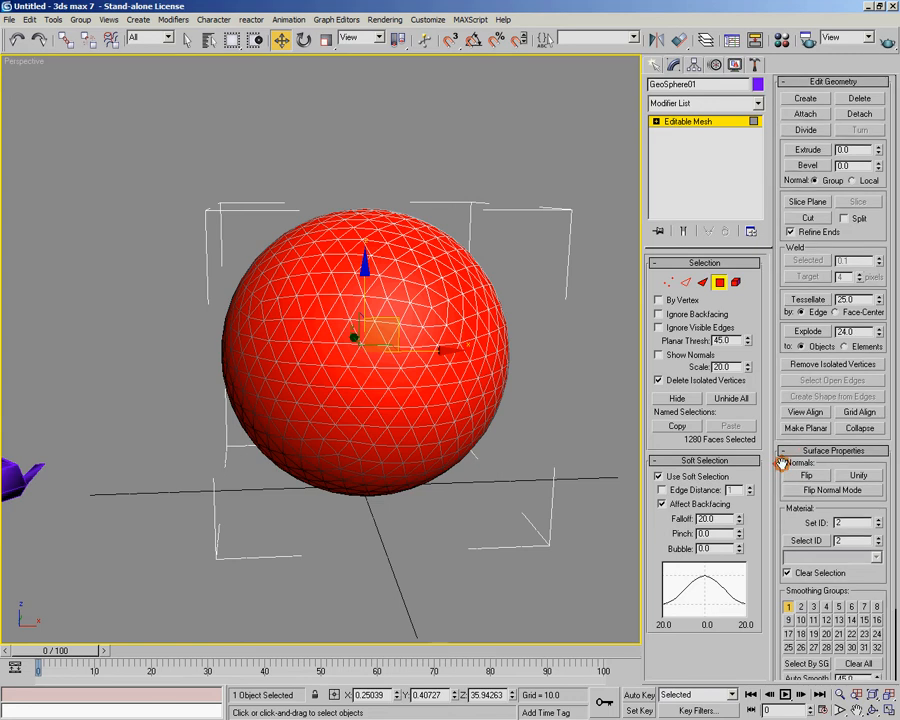
{"action": "left_click", "coordinate": [809, 300]}
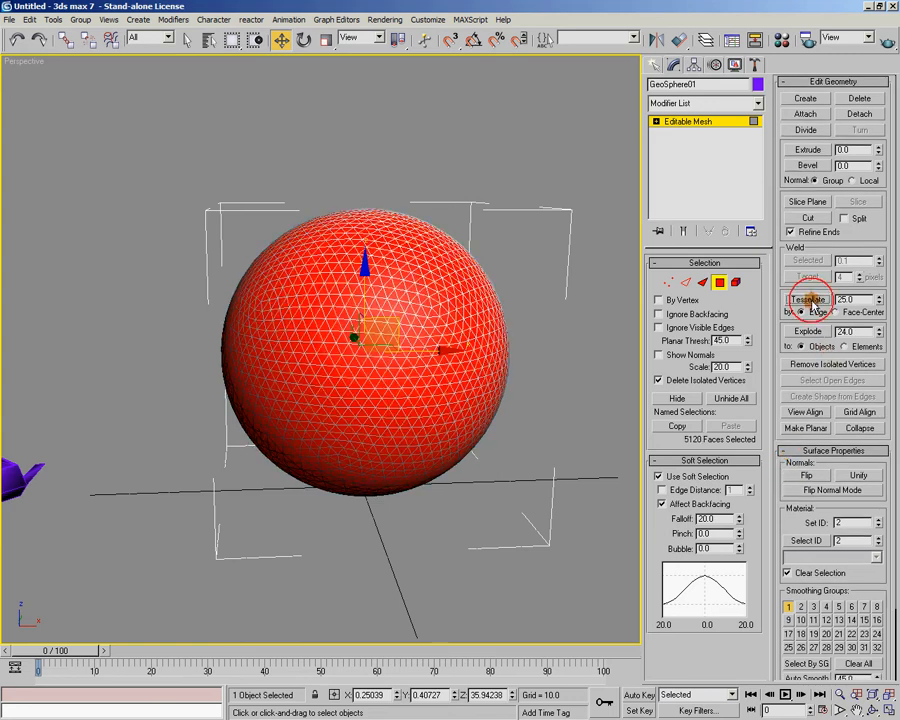
{"action": "middle_click_drag", "start_coordinate": [570, 325], "coordinate": [438, 285], "text": "alt"}
{"action": "middle_click_drag", "start_coordinate": [537, 333], "coordinate": [506, 330], "text": "alt"}
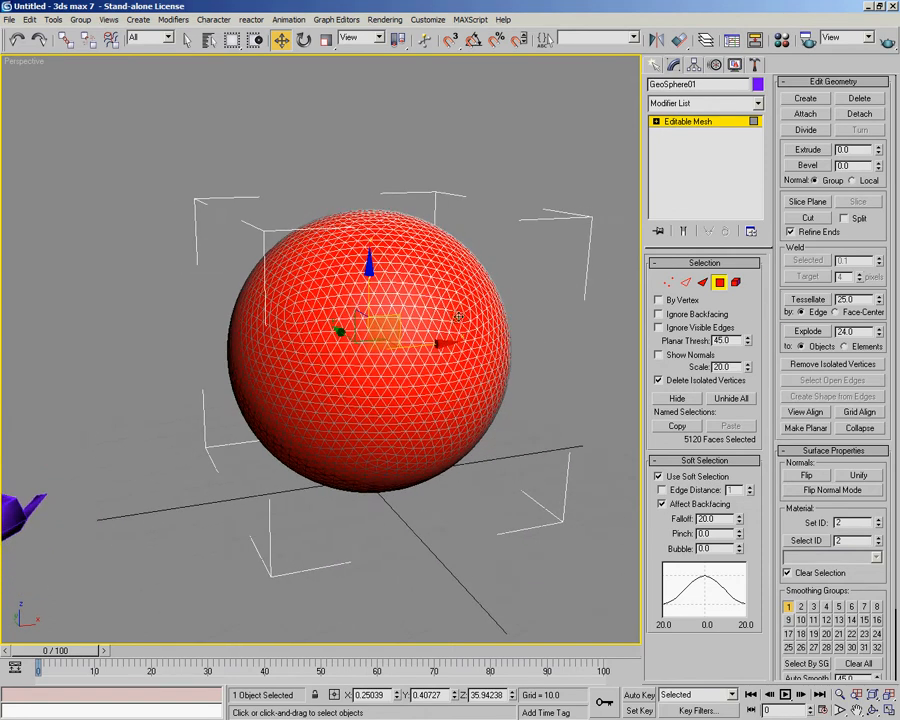
Return to the Vertex level and reselect the vertex at the top of the tessellated sphere
{"action": "left_click", "coordinate": [668, 284]}
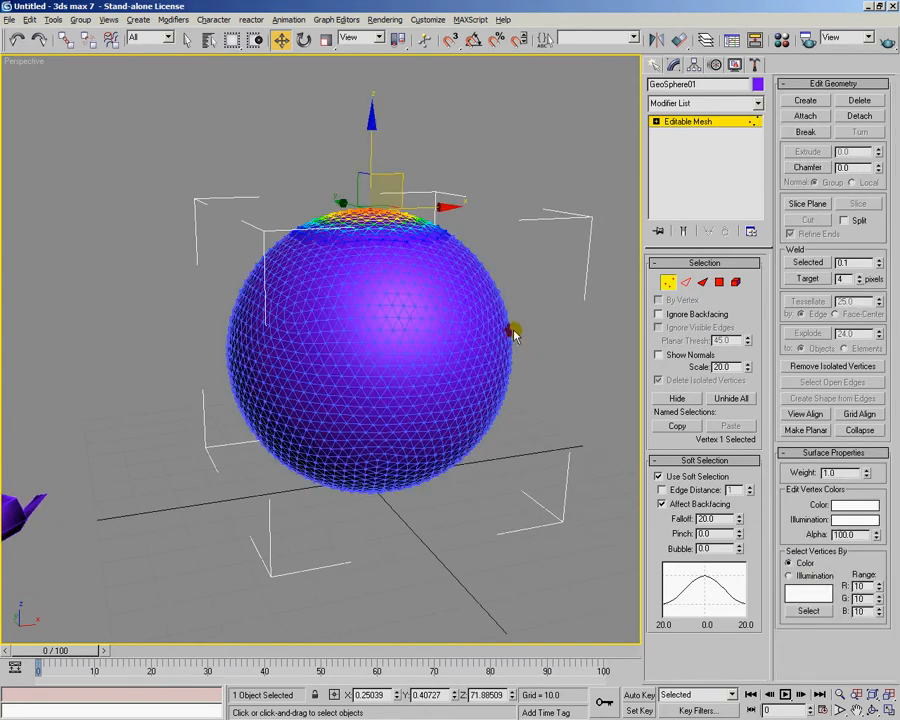
{"action": "middle_click_drag", "start_coordinate": [514, 331], "coordinate": [500, 306], "text": "alt"}
{"action": "left_click", "coordinate": [431, 179]}
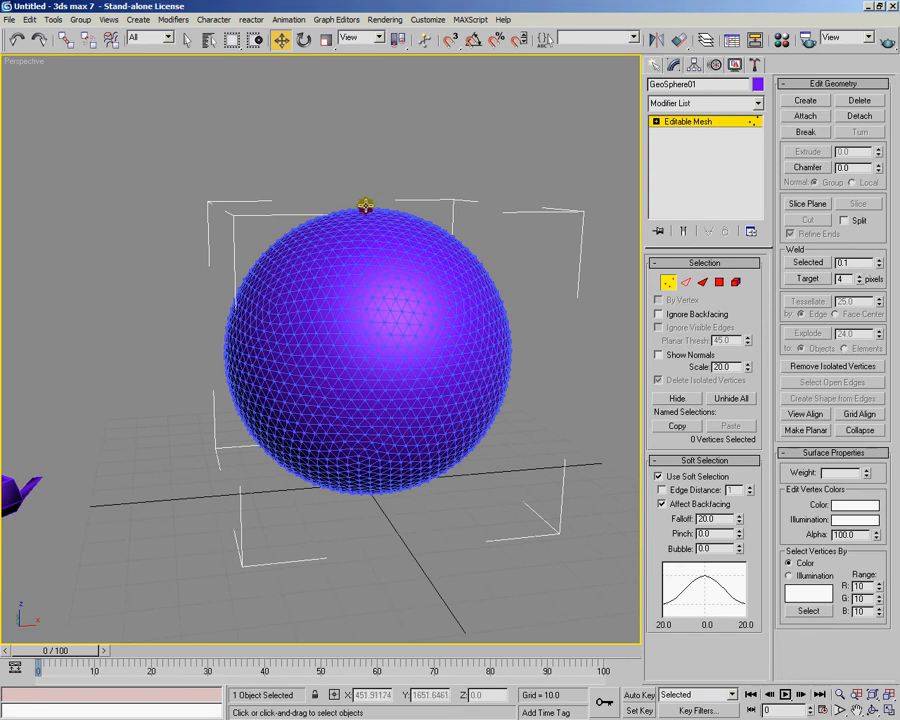
{"action": "left_click", "coordinate": [365, 206]}
{"action": "middle_click_drag", "start_coordinate": [420, 240], "coordinate": [462, 312], "text": "alt"}
Try pulling the top vertex upward on the denser mesh with a 20.0 soft selection falloff, and undo the move
{"action": "left_click_drag", "start_coordinate": [396, 208], "coordinate": [369, 70]}
{"action": "middle_click_drag", "start_coordinate": [465, 333], "coordinate": [432, 197], "text": "alt"}
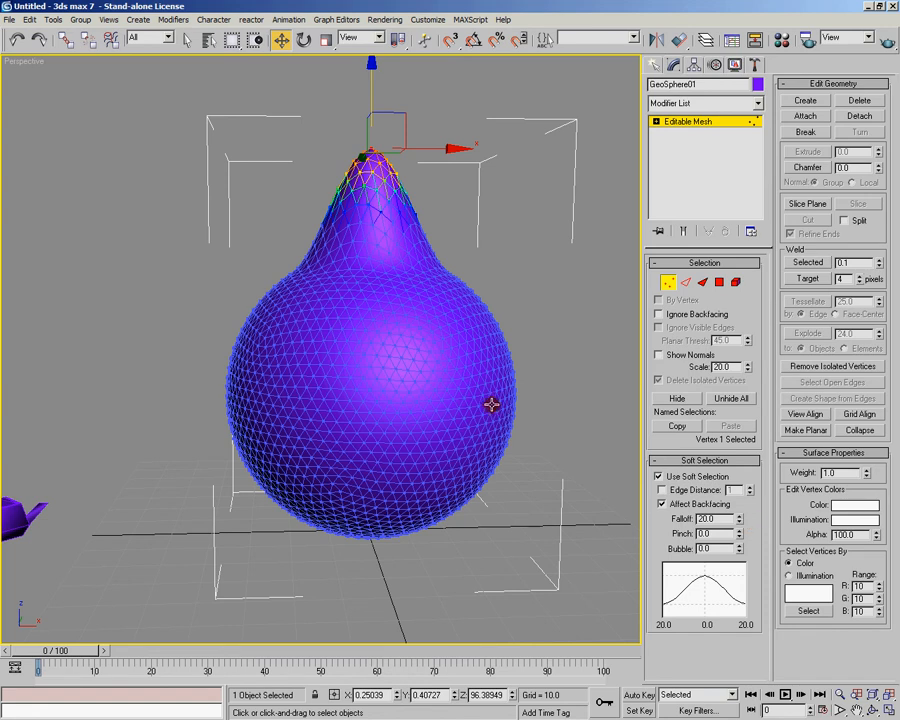
{"action": "key", "text": "ctrl+z"}
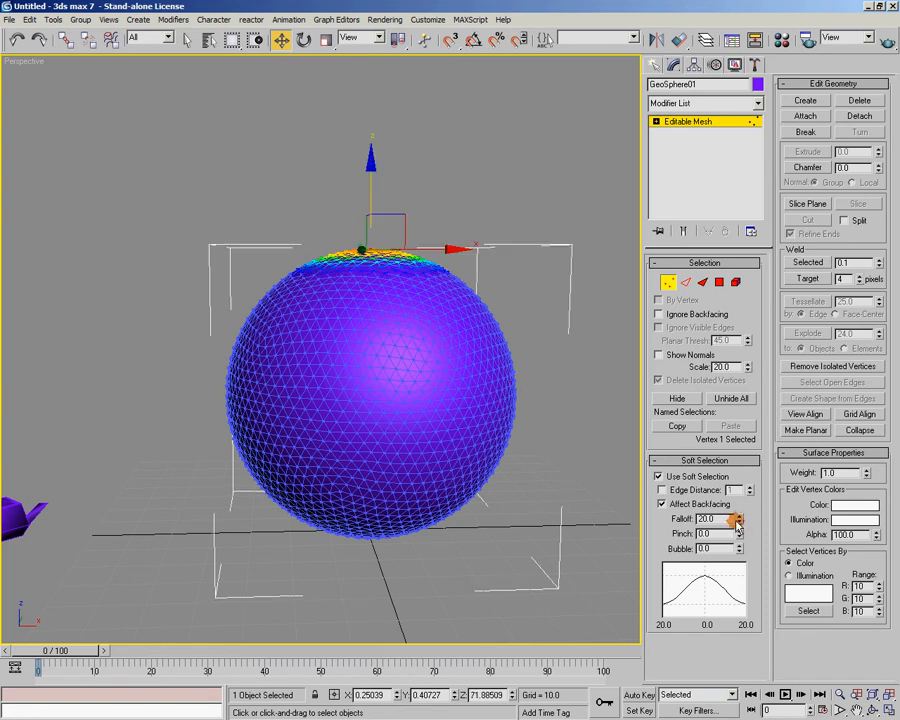
Set the soft selection Falloff to 33.2, test it by raising the top vertex, and undo that move
{"action": "left_click_drag", "start_coordinate": [739, 515], "coordinate": [739, 469]}
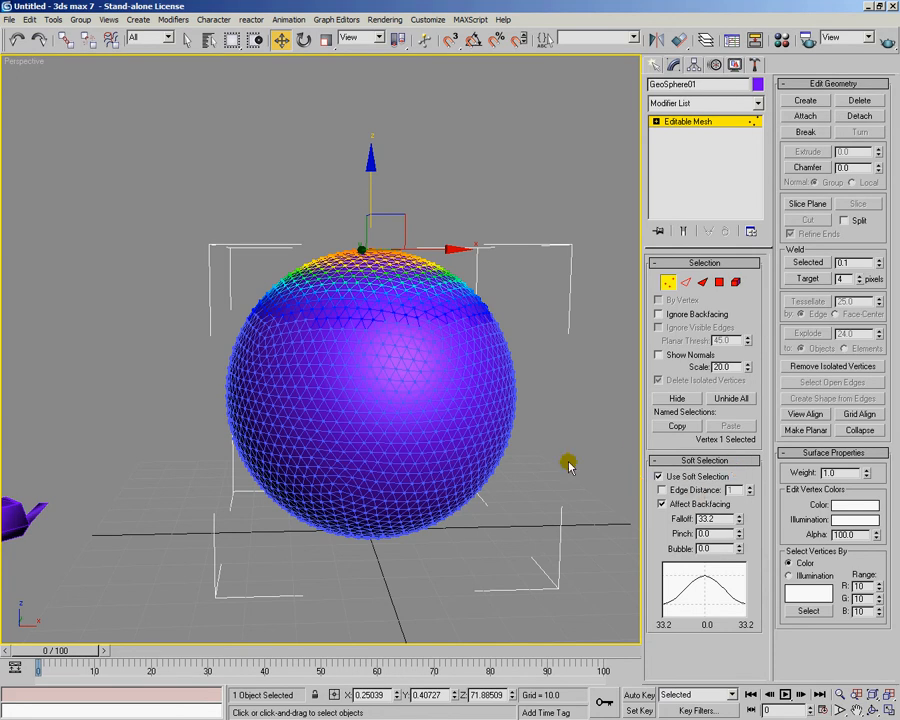
{"action": "left_click_drag", "start_coordinate": [371, 196], "coordinate": [372, 82]}
{"action": "key", "text": "ctrl+z"}
Try a soft selection Pinch of 1.09 by raising the top vertex, undo the move, and reset Pinch to 0.0
{"action": "left_click_drag", "start_coordinate": [737, 534], "coordinate": [737, 463]}
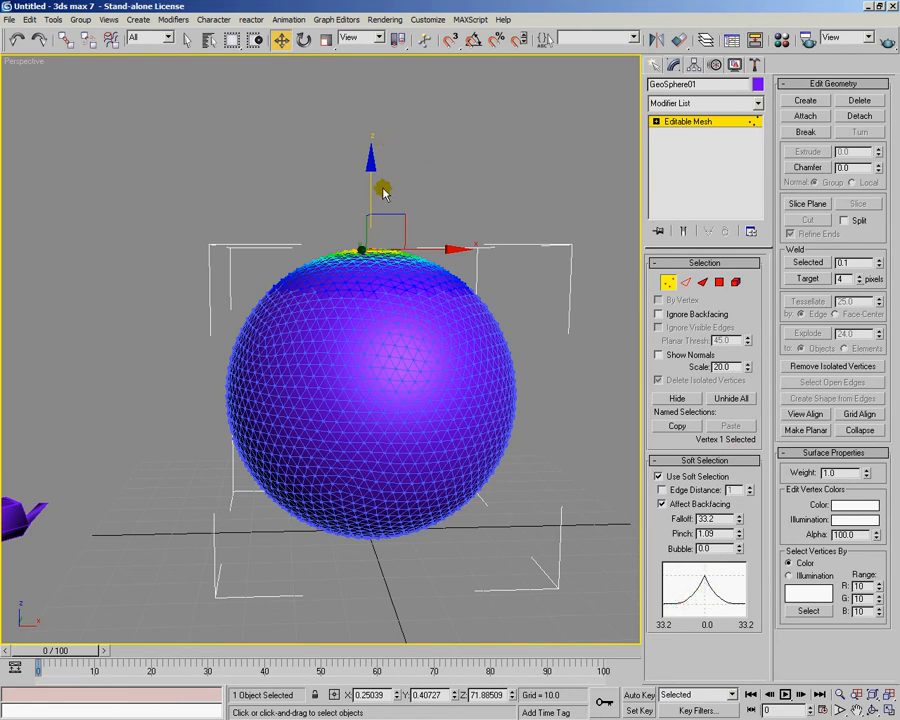
{"action": "left_click_drag", "start_coordinate": [369, 193], "coordinate": [368, 87]}
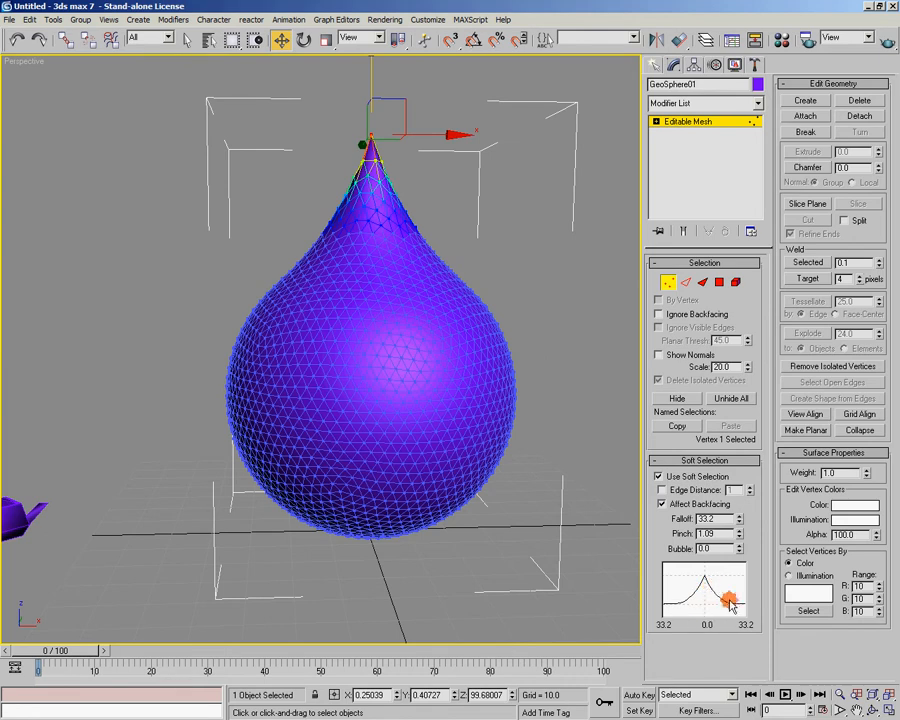
{"action": "key", "text": "ctrl+z"}
{"action": "right_click", "coordinate": [739, 535]}
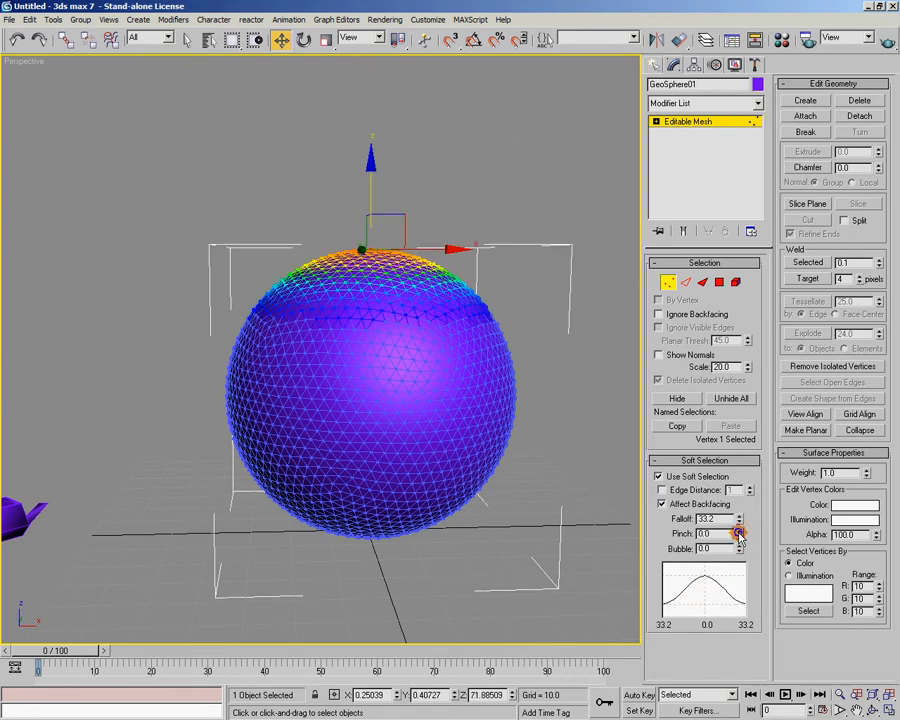
Set the soft selection Bubble to 0.9, test it by raising the sphere's top vertex, and undo that move
{"action": "left_click_drag", "start_coordinate": [739, 549], "coordinate": [743, 481]}
{"action": "left_click_drag", "start_coordinate": [372, 201], "coordinate": [373, 113]}
{"action": "left_click_drag", "start_coordinate": [373, 107], "coordinate": [271, 285]}
{"action": "key", "text": "ctrl+z"}
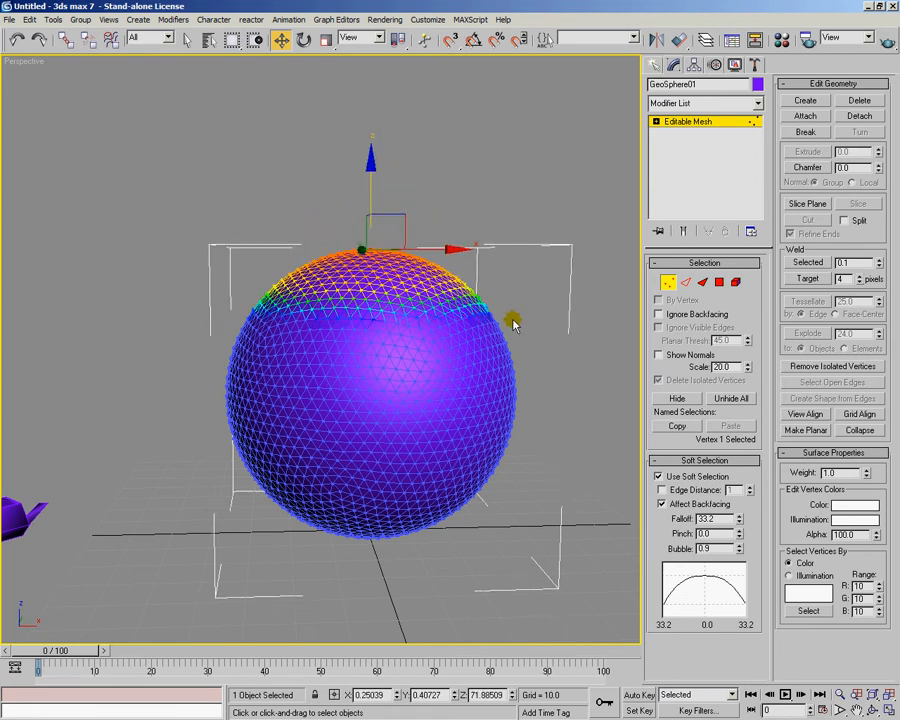
Set Pinch to 1.7 alongside the Bubble, try raising the top vertex to about Z 120.3, and undo the move
{"action": "mouse_move", "coordinate": [740, 537]}
{"action": "left_mouse_down"}
{"action": "mouse_move", "coordinate": [740, 410]}
{"action": "mouse_move", "coordinate": [738, 537]}
{"action": "left_mouse_up"}
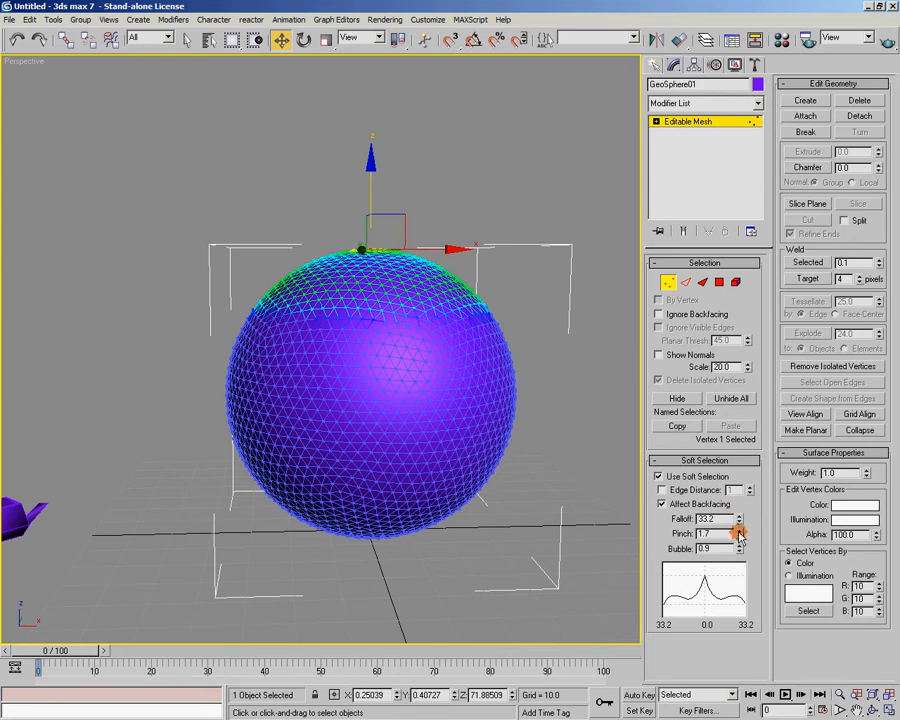
{"action": "left_click_drag", "start_coordinate": [369, 204], "coordinate": [385, 88]}
{"action": "middle_click_drag", "start_coordinate": [385, 88], "coordinate": [541, 437], "text": "alt"}
{"action": "scroll", "coordinate": [388, 328], "scroll_direction": "up", "scroll_amount": 4}
{"action": "scroll", "coordinate": [357, 358], "scroll_direction": "down", "scroll_amount": 5}
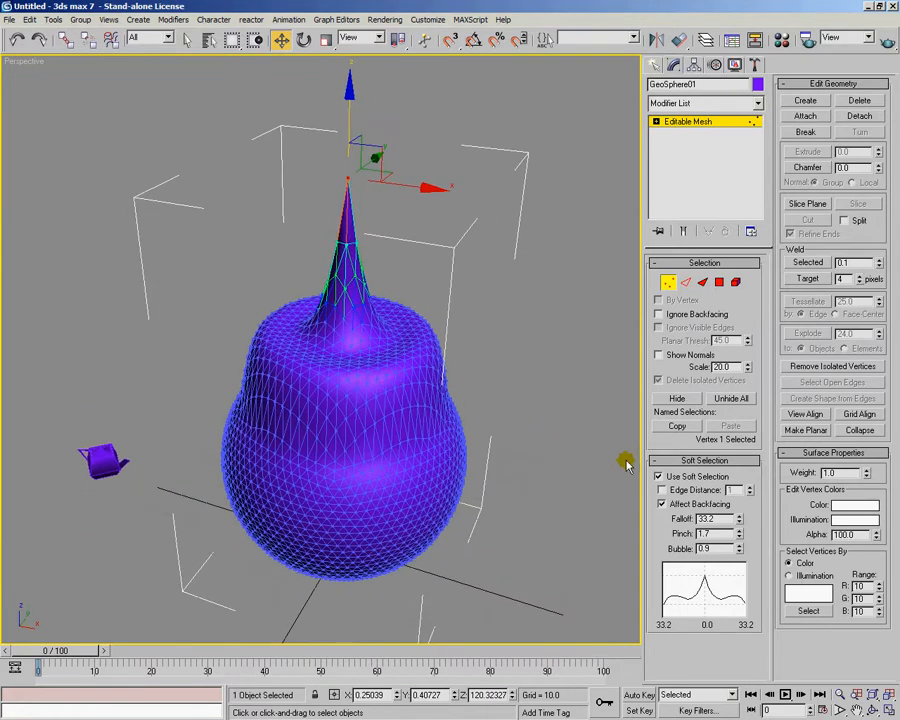
{"action": "middle_click_drag", "start_coordinate": [502, 511], "coordinate": [458, 546], "text": "alt"}
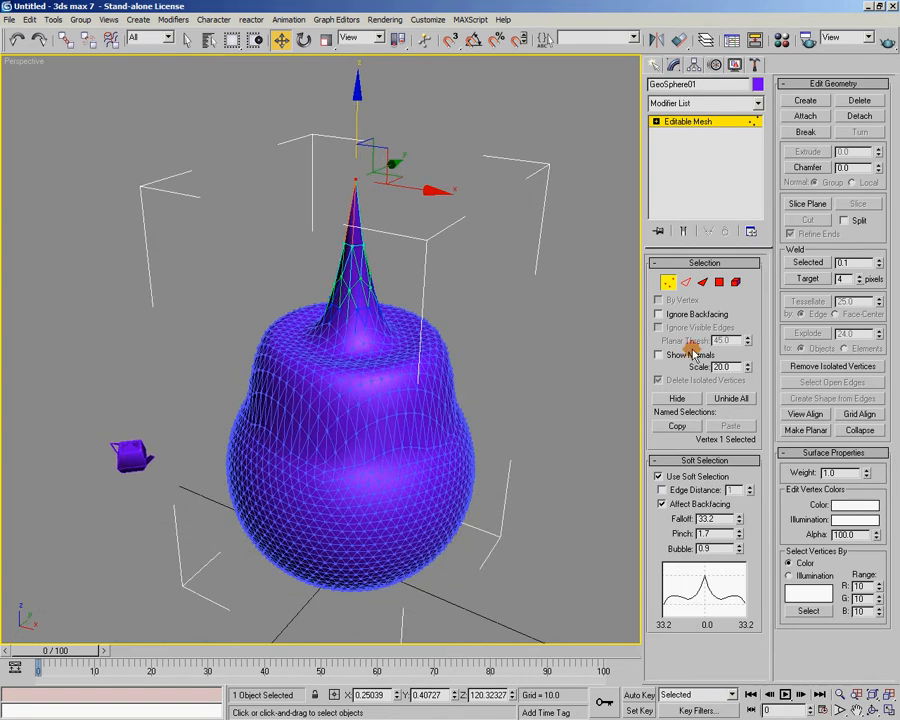
{"action": "key", "text": "ctrl+z"}
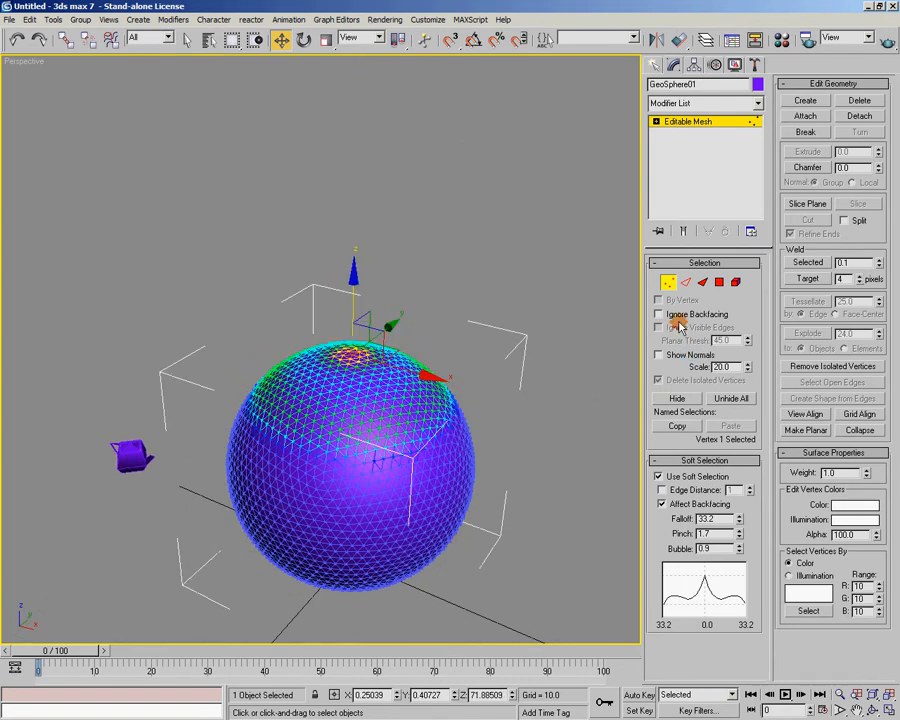
Switch to the Element level and clone the whole sphere along X to about 57.8 using Clone To Element
{"action": "left_click", "coordinate": [736, 282]}
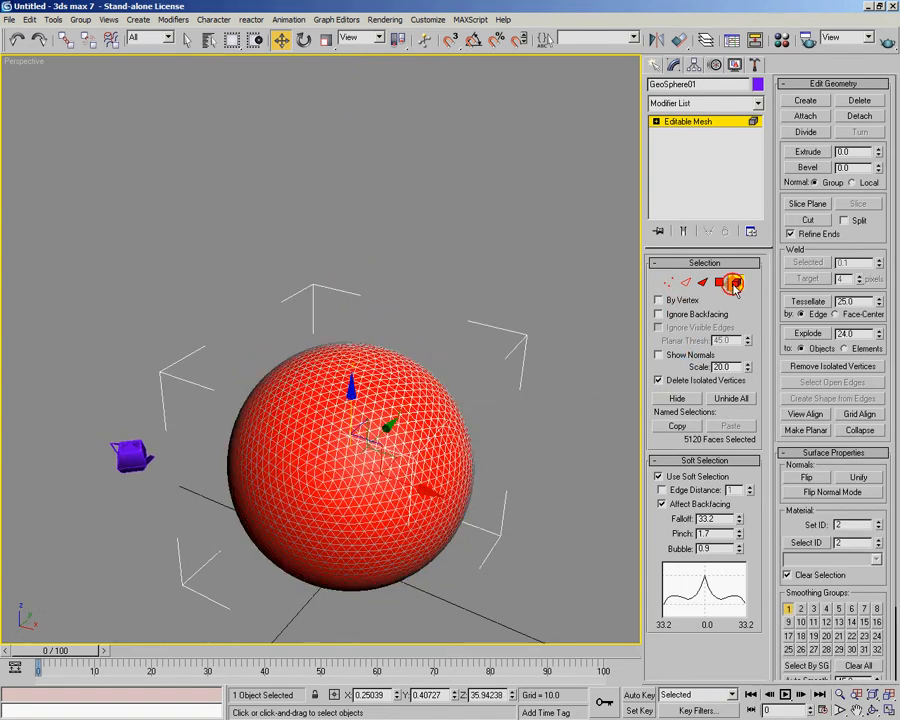
{"action": "middle_click_drag", "start_coordinate": [545, 345], "coordinate": [515, 297]}
{"action": "left_click", "coordinate": [529, 410]}
{"action": "left_click", "coordinate": [396, 385]}
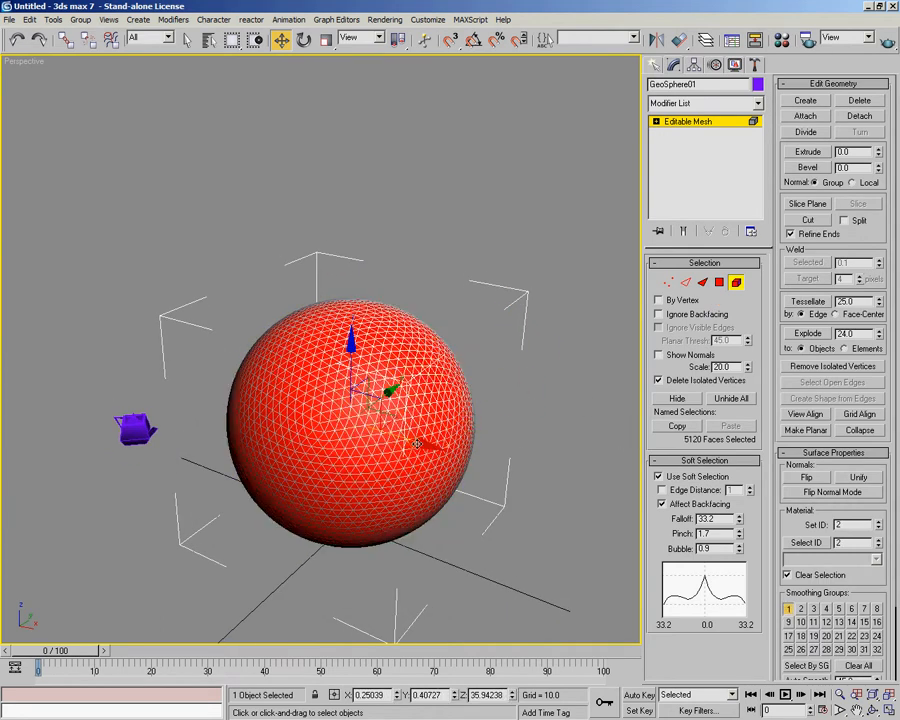
{"action": "left_click_drag", "start_coordinate": [417, 442], "coordinate": [610, 482], "text": "shift"}
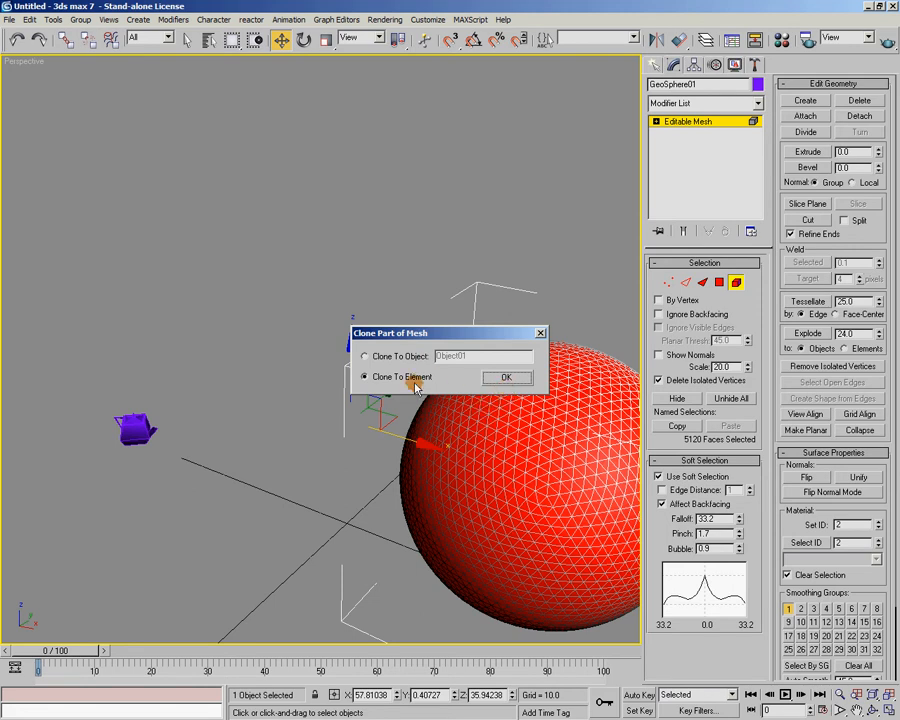
{"action": "left_click", "coordinate": [503, 378]}
{"action": "middle_click_drag", "start_coordinate": [499, 389], "coordinate": [528, 396]}
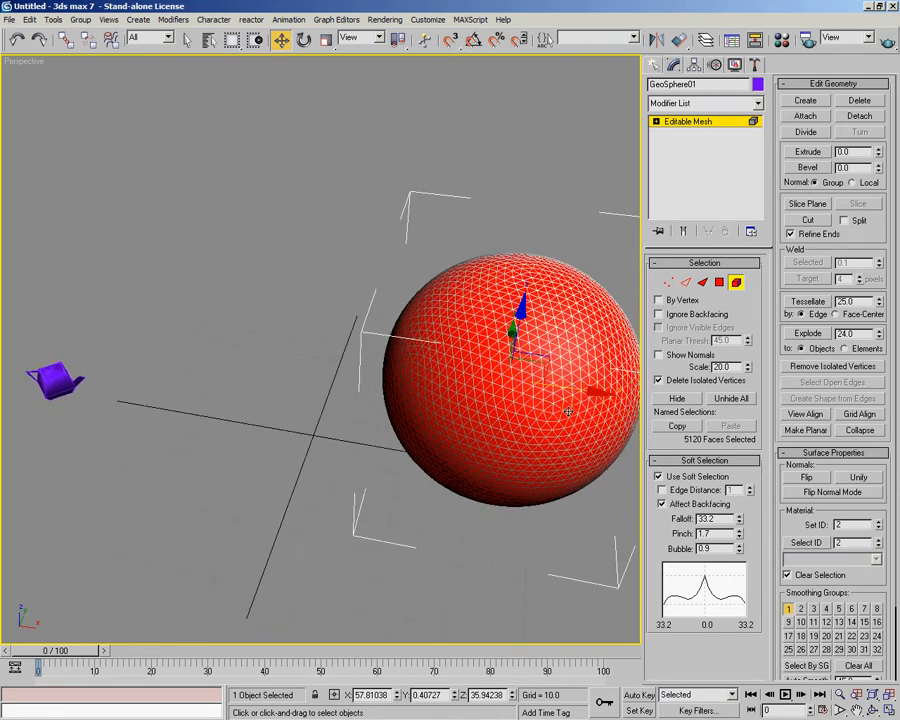
Move the selected sphere element back along X to about -5.6
{"action": "left_click_drag", "start_coordinate": [587, 394], "coordinate": [370, 359]}
{"action": "middle_click_drag", "start_coordinate": [498, 368], "coordinate": [366, 362], "text": "alt"}
{"action": "middle_click_drag", "start_coordinate": [492, 413], "coordinate": [455, 400]}
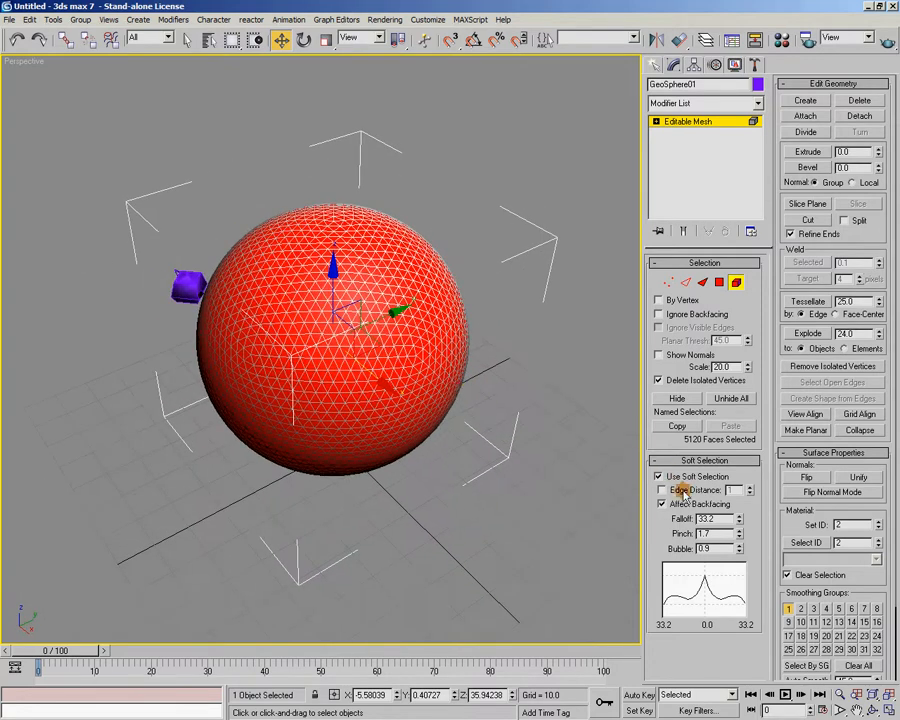
Turn off Use Soft Selection and clone the sphere element beside the original along X with Clone To Element
{"action": "left_click", "coordinate": [665, 476]}
{"action": "middle_click_drag", "start_coordinate": [486, 438], "coordinate": [348, 347], "text": "alt"}
{"action": "left_click_drag", "start_coordinate": [318, 342], "coordinate": [600, 360], "text": "shift"}
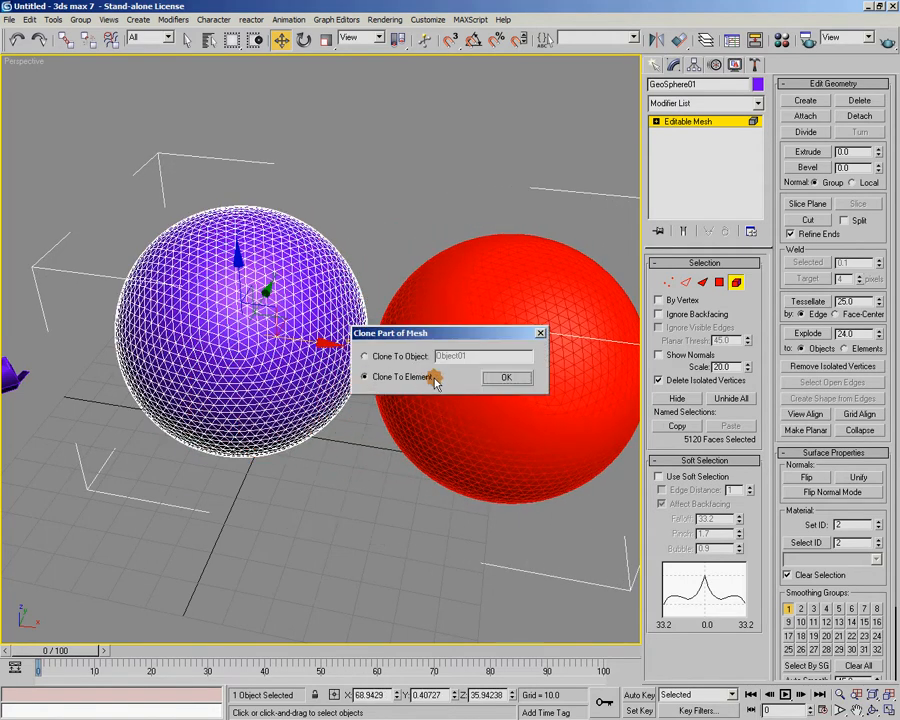
{"action": "left_click", "coordinate": [500, 377]}
{"action": "mouse_move", "coordinate": [497, 377]}
{"action": "middle_mouse_down", "text": "alt"}
{"action": "mouse_move", "coordinate": [466, 488]}
{"action": "mouse_move", "coordinate": [448, 404]}
{"action": "mouse_move", "coordinate": [402, 402]}
{"action": "mouse_move", "coordinate": [410, 438]}
{"action": "mouse_move", "coordinate": [352, 468]}
{"action": "mouse_move", "coordinate": [452, 478]}
{"action": "mouse_move", "coordinate": [434, 348]}
{"action": "mouse_move", "coordinate": [440, 386]}
{"action": "mouse_move", "coordinate": [446, 382]}
{"action": "mouse_move", "coordinate": [436, 409]}
{"action": "middle_mouse_up", "text": "alt"}
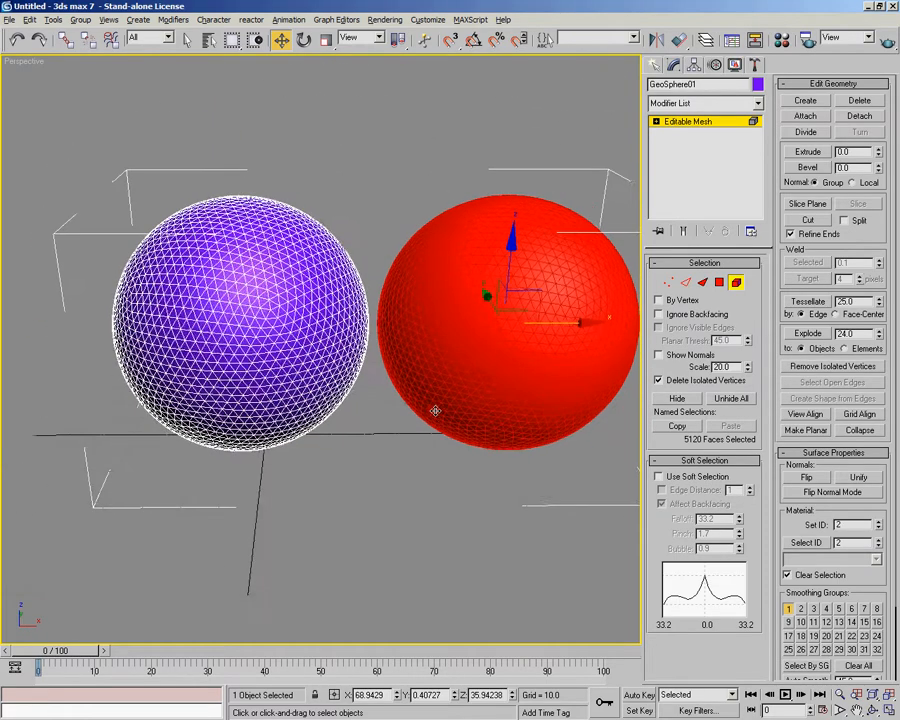
Return to the Vertex level, enable Use Soft Selection, clear the vertex selection, and reset Pinch and Bubble to 0.0
{"action": "left_click", "coordinate": [669, 282]}
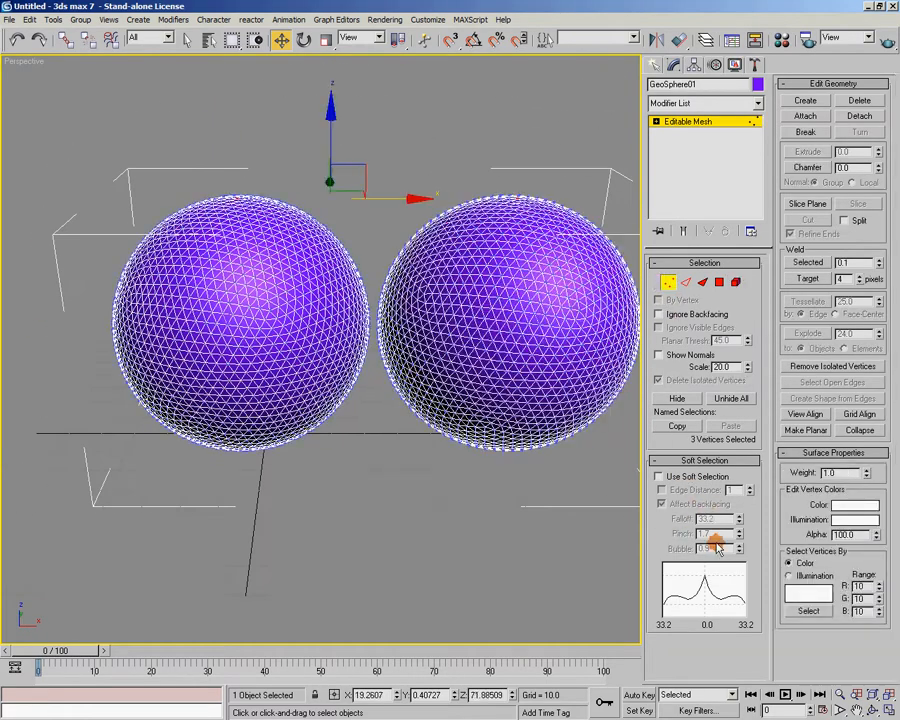
{"action": "left_click", "coordinate": [659, 476]}
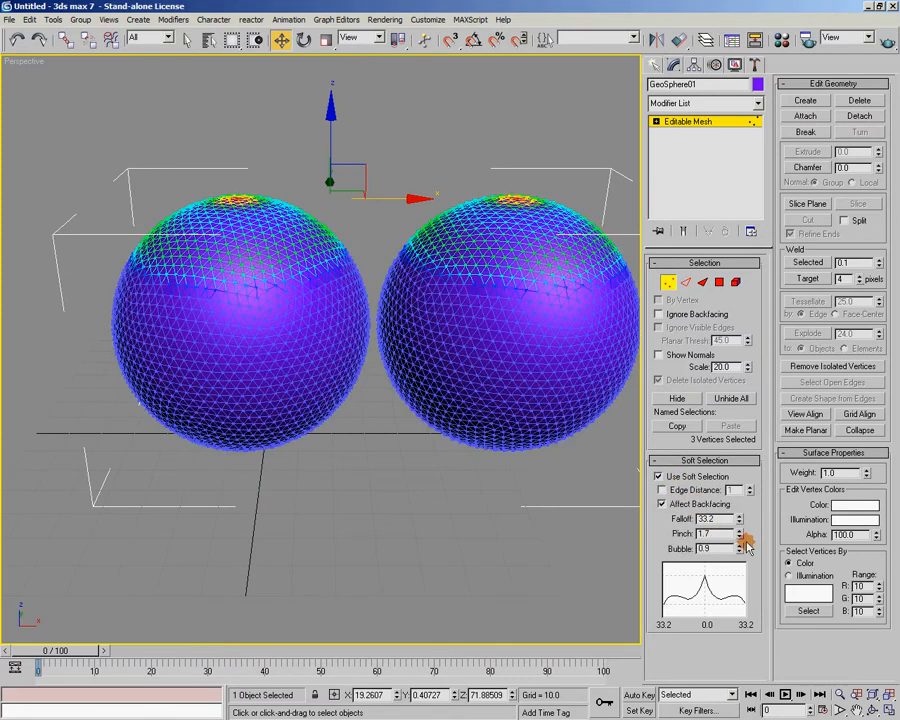
{"action": "left_click", "coordinate": [547, 513]}
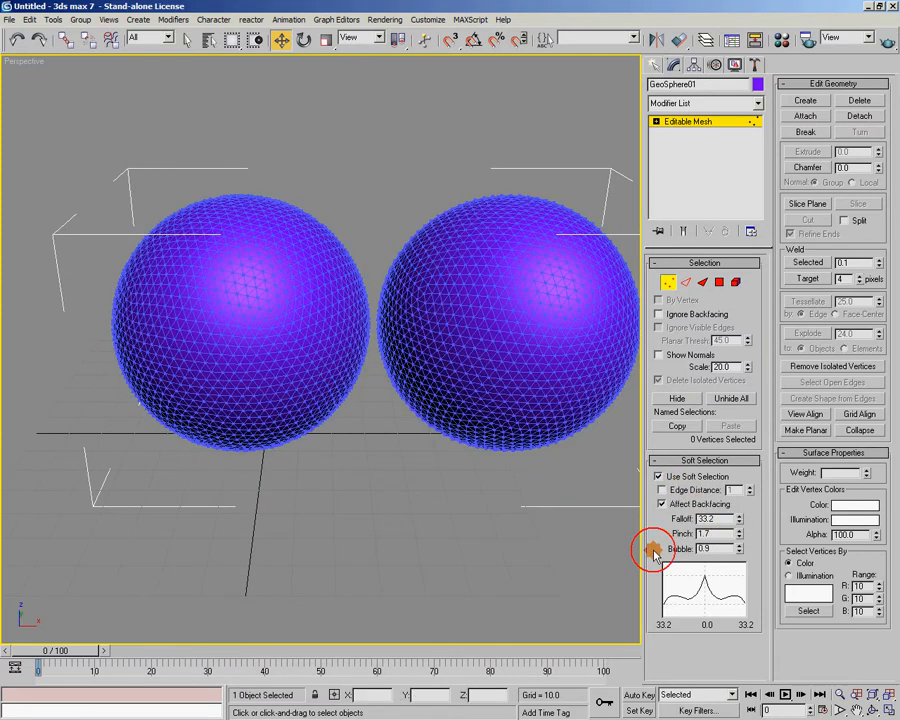
{"action": "right_click", "coordinate": [739, 533]}
{"action": "right_click", "coordinate": [739, 548]}
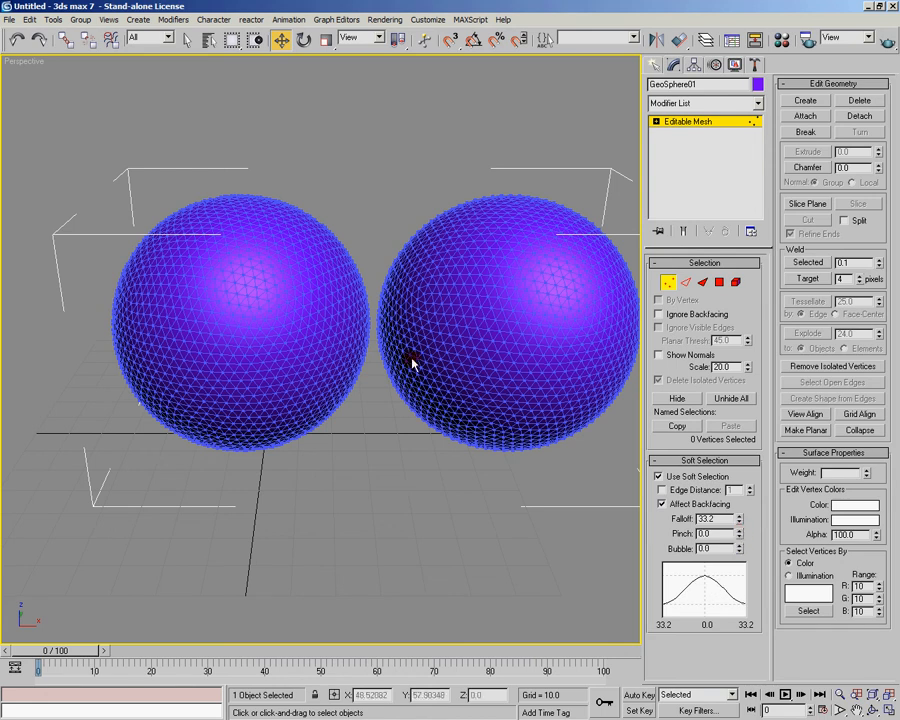
Select a single vertex on the side of the right sphere that faces the left sphere
{"action": "left_click", "coordinate": [375, 327]}
{"action": "middle_click_drag", "start_coordinate": [430, 520], "coordinate": [440, 489], "text": "alt"}
{"action": "scroll", "coordinate": [461, 471], "scroll_direction": "up", "scroll_amount": 5}
{"action": "scroll", "coordinate": [317, 560], "scroll_direction": "up", "scroll_amount": 4}
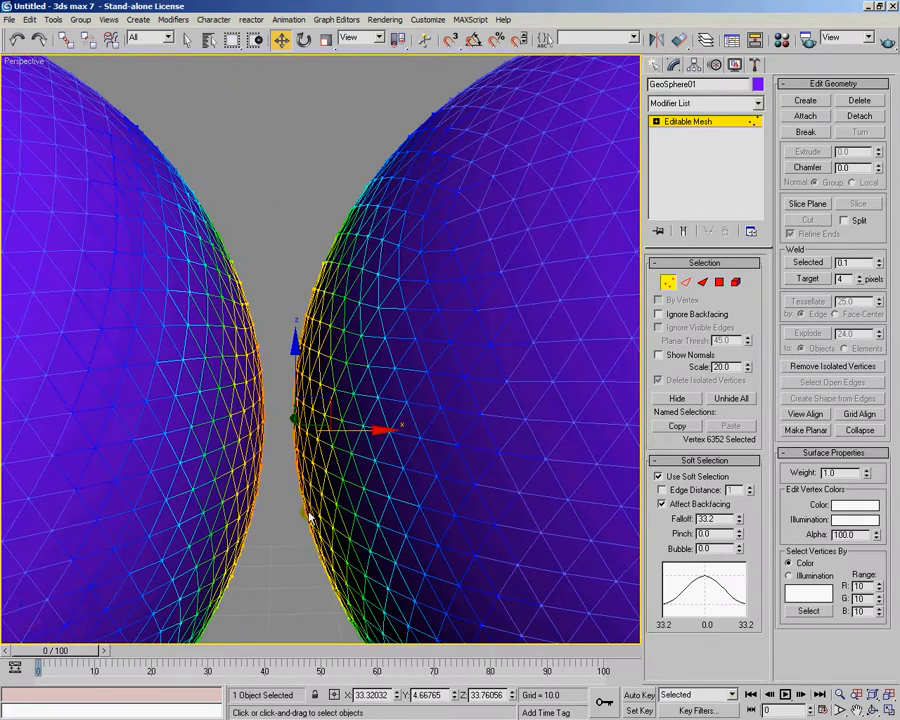
{"action": "left_click", "coordinate": [287, 341]}
{"action": "middle_click_drag", "start_coordinate": [287, 342], "coordinate": [334, 378], "text": "alt"}
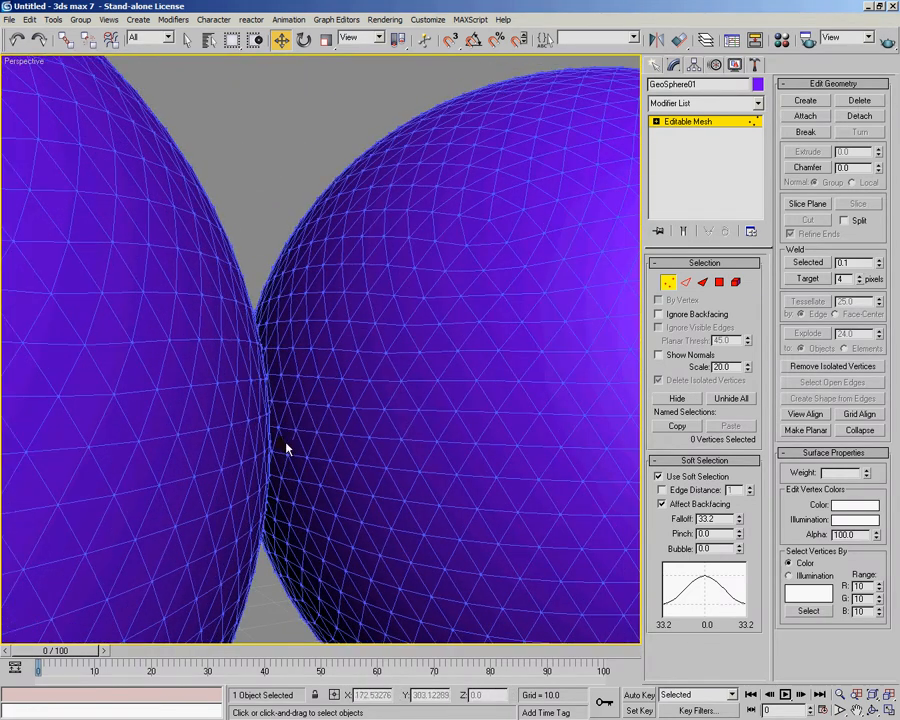
{"action": "left_click", "coordinate": [293, 437]}
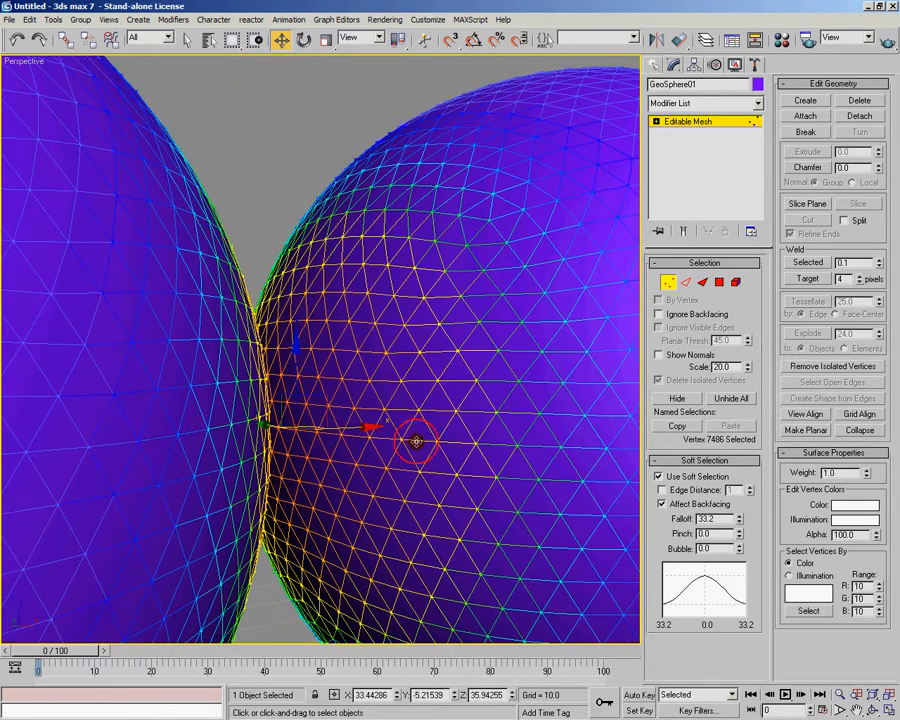
Try moving the facing vertex with the 33.2 falloff to test its influence on both spheres, and undo the move
{"action": "middle_click_drag", "start_coordinate": [464, 496], "coordinate": [502, 448], "text": "alt"}
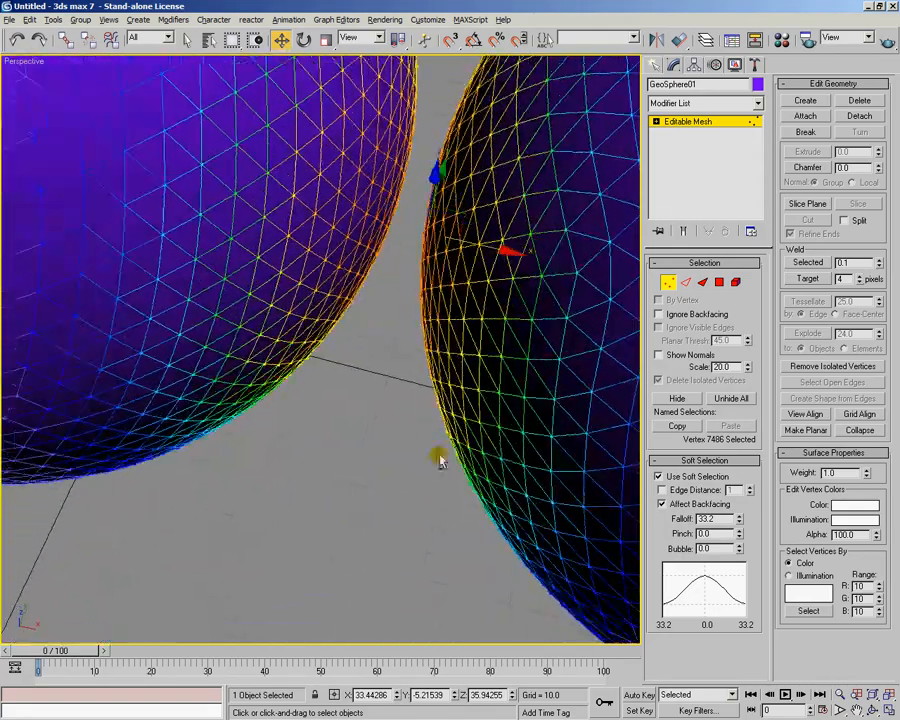
{"action": "scroll", "coordinate": [381, 462], "scroll_direction": "down", "scroll_amount": 3}
{"action": "middle_click_drag", "start_coordinate": [380, 462], "coordinate": [385, 516]}
{"action": "left_click_drag", "start_coordinate": [408, 332], "coordinate": [427, 355]}
{"action": "middle_click_drag", "start_coordinate": [427, 355], "coordinate": [563, 204], "text": "alt"}
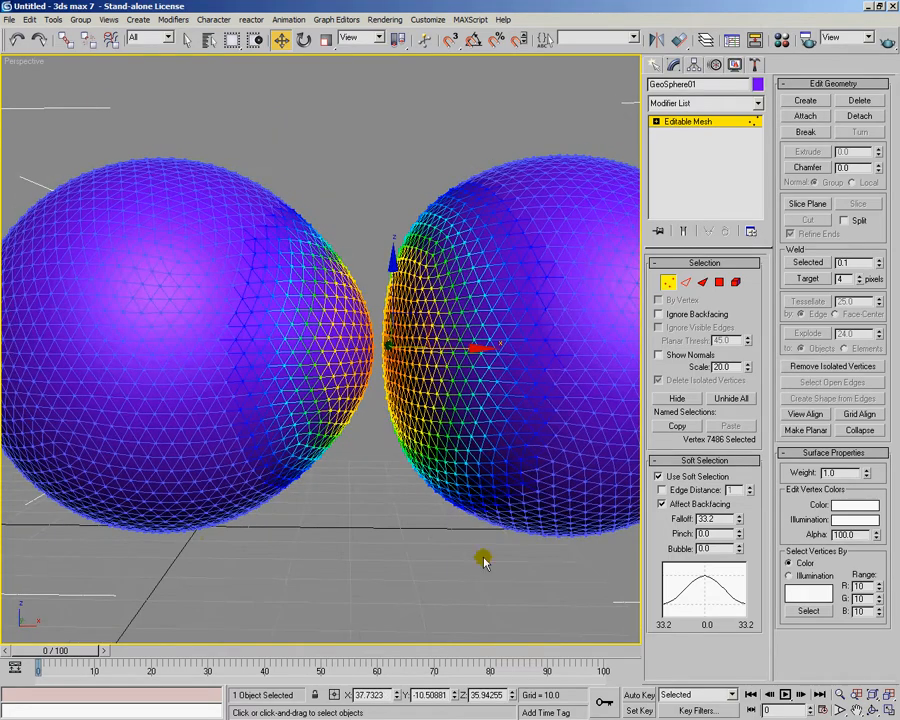
{"action": "middle_click_drag", "start_coordinate": [376, 345], "coordinate": [394, 440], "text": "alt"}
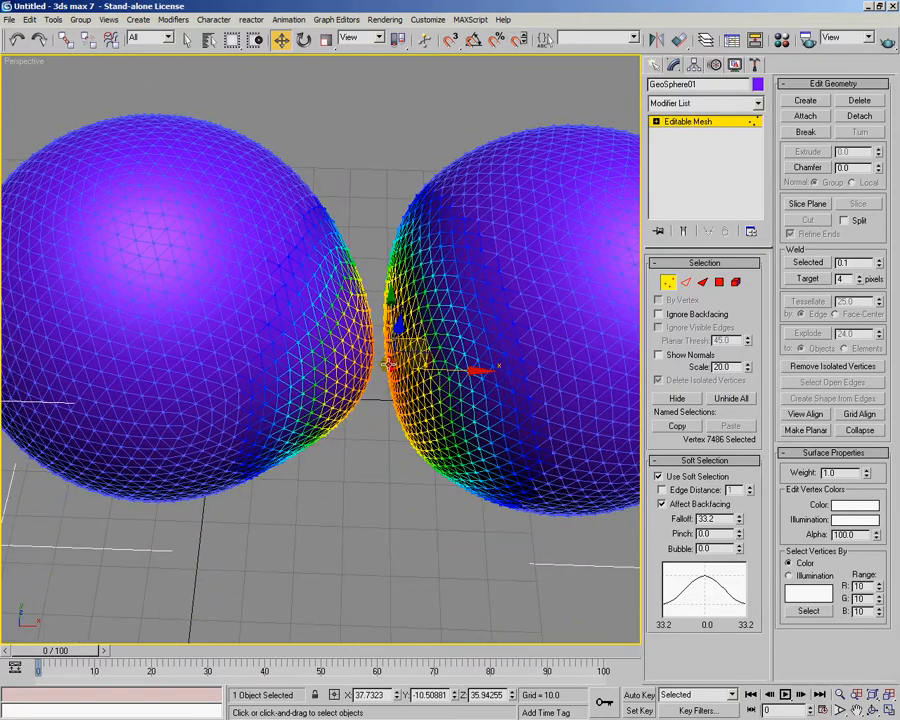
{"action": "left_click_drag", "start_coordinate": [386, 366], "coordinate": [371, 344]}
{"action": "middle_click_drag", "start_coordinate": [408, 455], "coordinate": [392, 360], "text": "alt"}
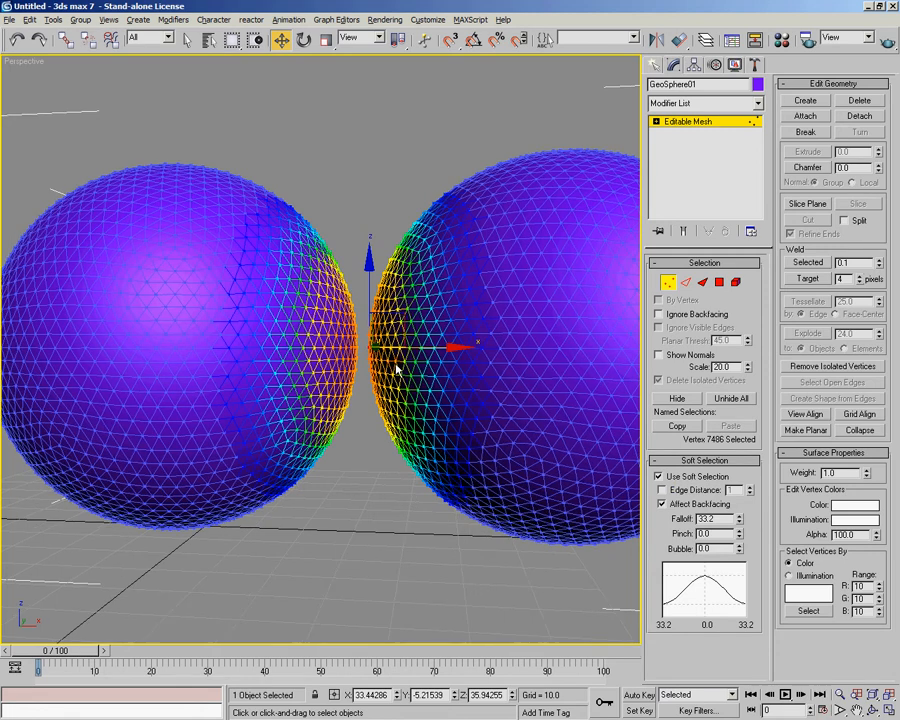
{"action": "middle_click_drag", "start_coordinate": [387, 369], "coordinate": [378, 351], "text": "alt"}
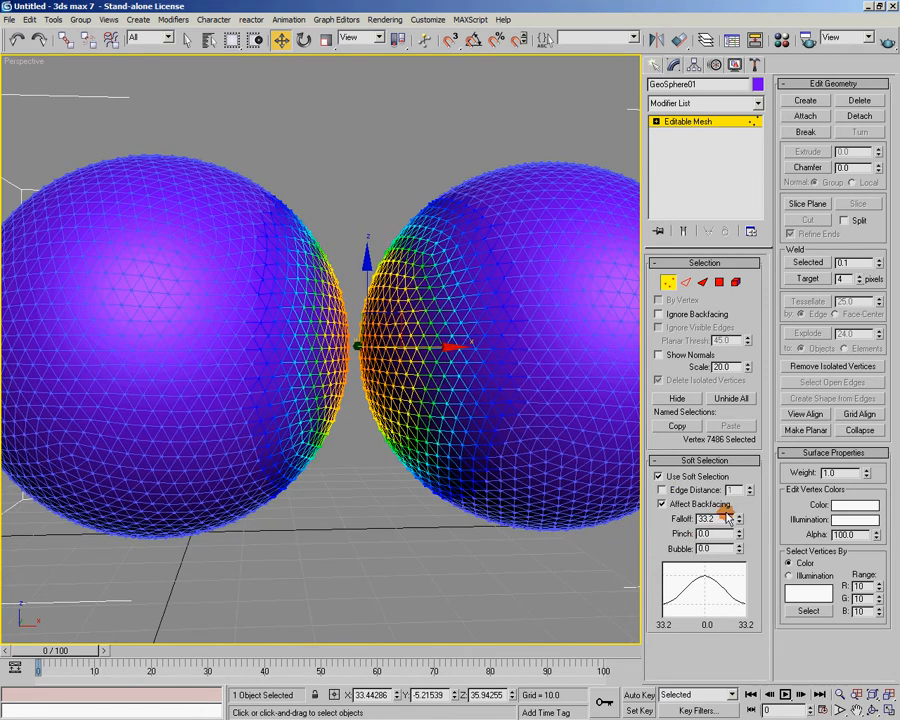
Enable Edge Distance for the soft selection, keeping the gap between the two spheres in close view
{"action": "left_click", "coordinate": [661, 490]}
{"action": "middle_click_drag", "start_coordinate": [405, 455], "coordinate": [370, 456], "text": "alt"}
{"action": "scroll", "coordinate": [370, 456], "scroll_direction": "up", "scroll_amount": 4}
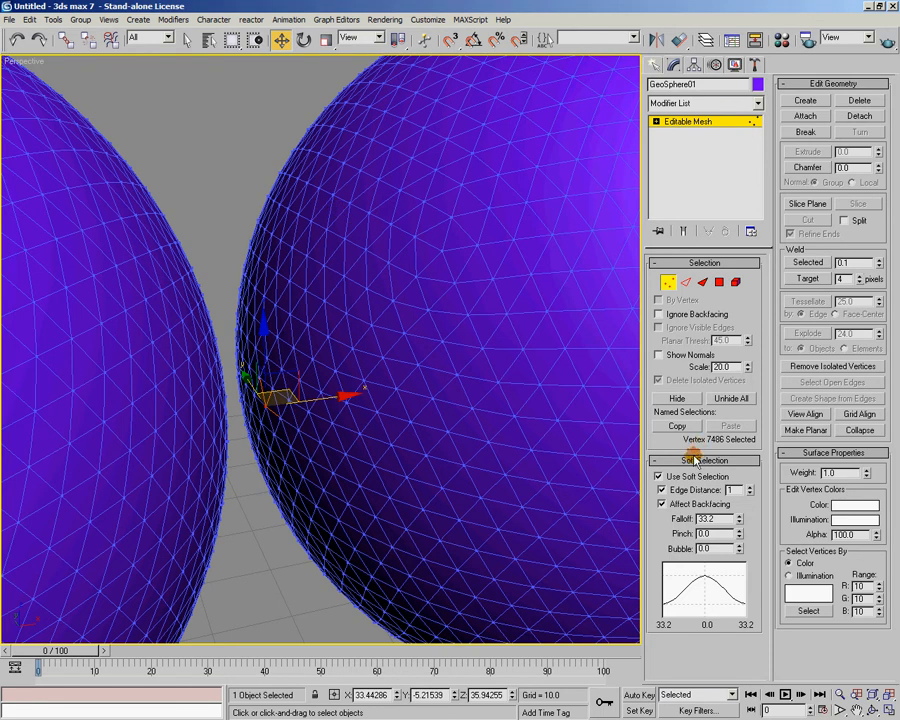
{"action": "middle_click_drag", "start_coordinate": [357, 493], "coordinate": [355, 436], "text": "alt"}
{"action": "middle_click_drag", "start_coordinate": [360, 335], "coordinate": [330, 412], "text": "alt"}
Raise the soft selection Edge Distance step by step to 16
{"action": "left_click", "coordinate": [751, 486]}
{"action": "left_click", "coordinate": [751, 486]}
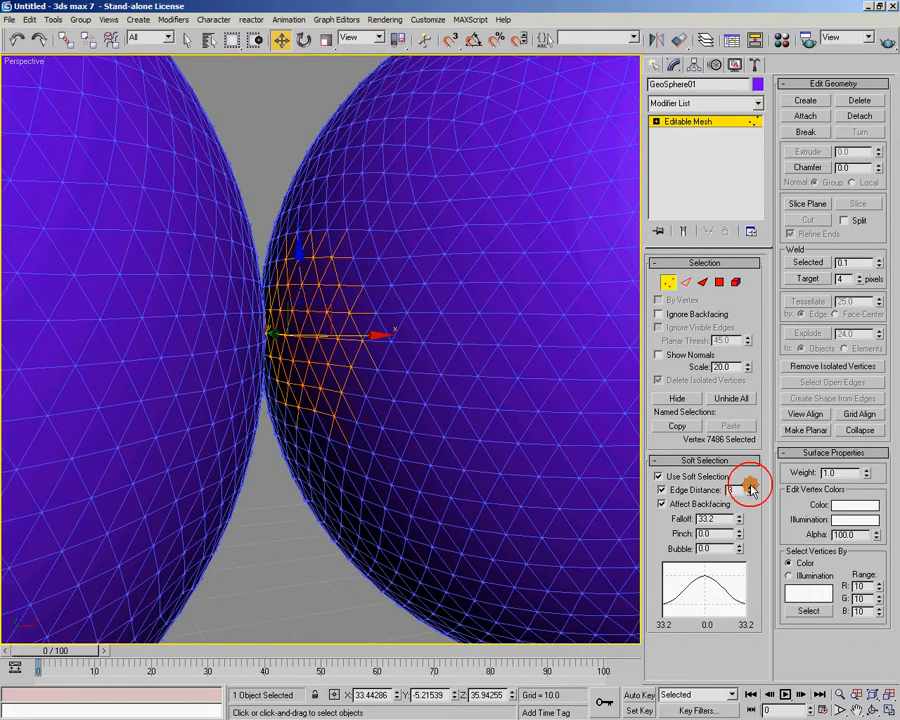
{"action": "left_click", "coordinate": [751, 486]}
{"action": "left_click", "coordinate": [751, 486]}
{"action": "left_click", "coordinate": [751, 486]}
{"action": "left_click", "coordinate": [751, 486]}
{"action": "left_click", "coordinate": [751, 486]}
{"action": "left_click", "coordinate": [751, 486]}
{"action": "left_click", "coordinate": [751, 486]}
{"action": "left_click", "coordinate": [751, 486]}
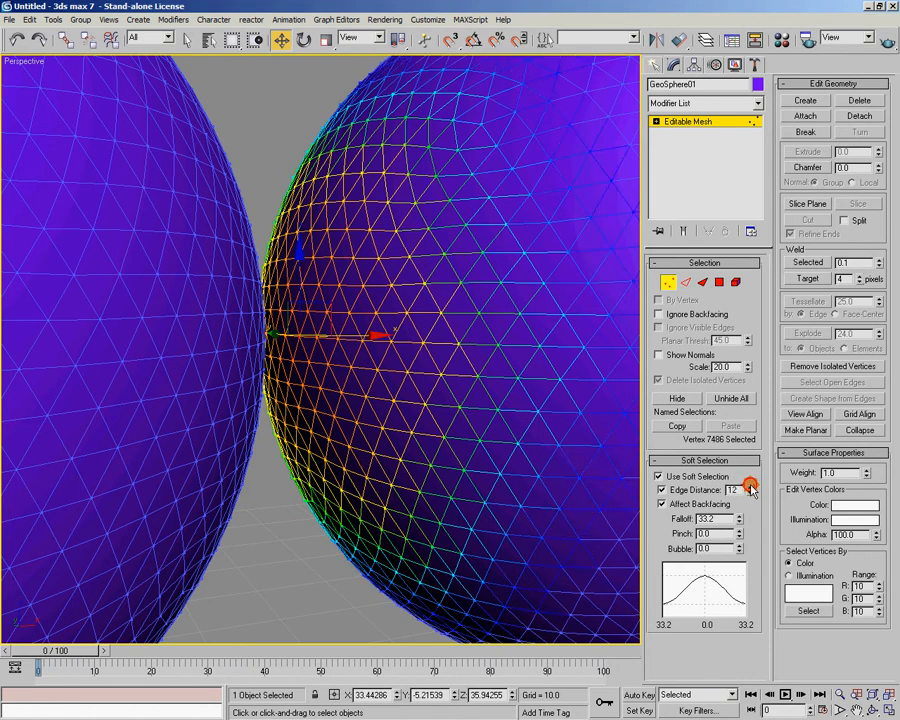
{"action": "left_click", "coordinate": [751, 486]}
Move the facing vertex of the right sphere slightly to test the soft selection limited by Edge Distance
{"action": "middle_click_drag", "start_coordinate": [430, 560], "coordinate": [353, 455]}
{"action": "scroll", "coordinate": [344, 448], "scroll_direction": "down", "scroll_amount": 2}
{"action": "mouse_move", "coordinate": [377, 296]}
{"action": "left_mouse_down"}
{"action": "mouse_move", "coordinate": [356, 300]}
{"action": "mouse_move", "coordinate": [386, 300]}
{"action": "mouse_move", "coordinate": [369, 309]}
{"action": "left_mouse_up"}
{"action": "middle_click_drag", "start_coordinate": [244, 244], "coordinate": [420, 356], "text": "alt"}
{"action": "left_click_drag", "start_coordinate": [360, 287], "coordinate": [352, 298]}
{"action": "mouse_move", "coordinate": [352, 298]}
{"action": "middle_mouse_down", "text": "alt"}
{"action": "mouse_move", "coordinate": [370, 374]}
{"action": "mouse_move", "coordinate": [346, 305]}
{"action": "mouse_move", "coordinate": [351, 321]}
{"action": "middle_mouse_up", "text": "alt"}
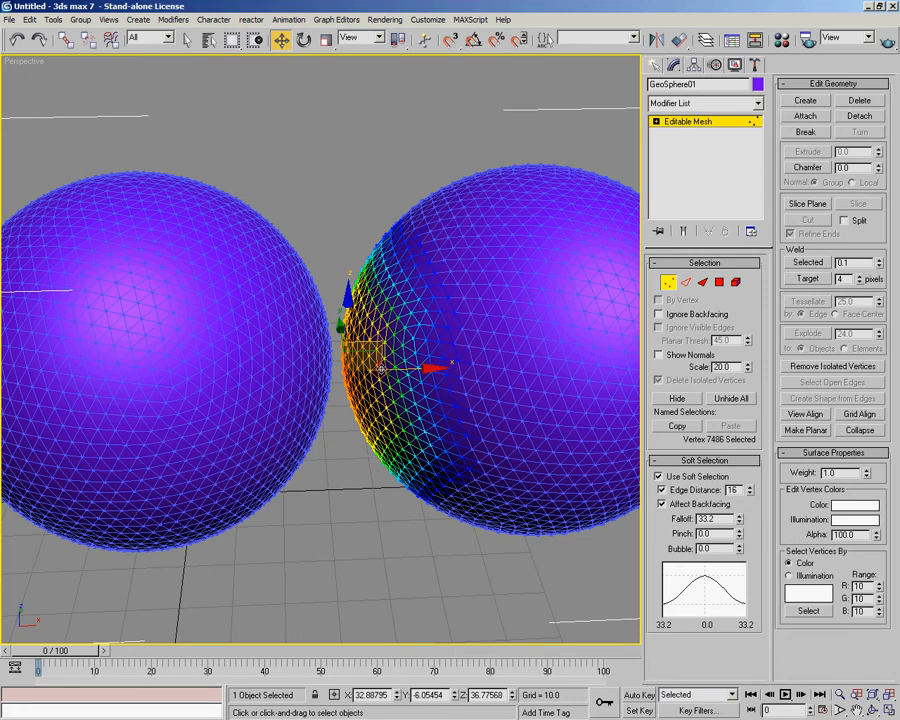
Lower the Edge Distance to 5 to compare the affected area, and raise it to 13
{"action": "left_click", "coordinate": [748, 493]}
{"action": "left_click", "coordinate": [748, 493]}
{"action": "left_click", "coordinate": [748, 493]}
{"action": "left_click", "coordinate": [748, 493]}
{"action": "left_click", "coordinate": [748, 493]}
{"action": "left_click", "coordinate": [748, 493]}
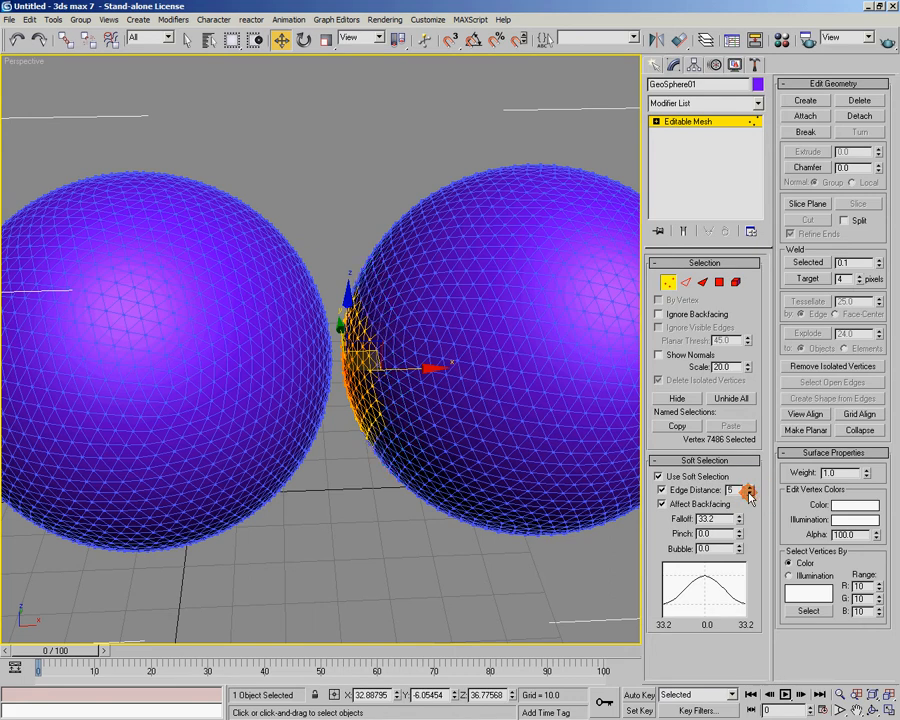
{"action": "left_click", "coordinate": [751, 488]}
{"action": "left_click", "coordinate": [751, 488]}
{"action": "left_click", "coordinate": [751, 488]}
{"action": "left_click", "coordinate": [751, 488]}
{"action": "left_click", "coordinate": [751, 488]}
{"action": "left_click", "coordinate": [751, 488]}
{"action": "left_click", "coordinate": [751, 488]}
{"action": "left_click", "coordinate": [751, 488]}
{"action": "middle_click_drag", "start_coordinate": [377, 430], "coordinate": [420, 425], "text": "alt"}
{"action": "scroll", "coordinate": [368, 413], "scroll_direction": "down", "scroll_amount": 5}
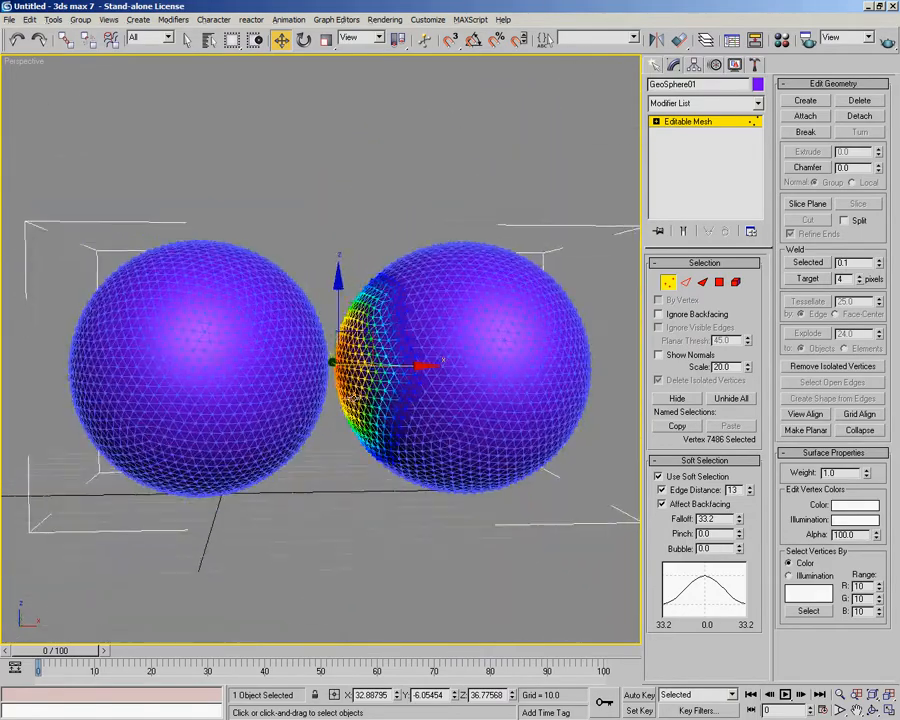
Region-select the vertices on top of the left sphere and set the soft selection Falloff to 45.152 and Edge Distance to 18
{"action": "middle_click_drag", "start_coordinate": [345, 410], "coordinate": [343, 407], "text": "alt"}
{"action": "middle_click_drag", "start_coordinate": [244, 284], "coordinate": [375, 457], "text": "alt"}
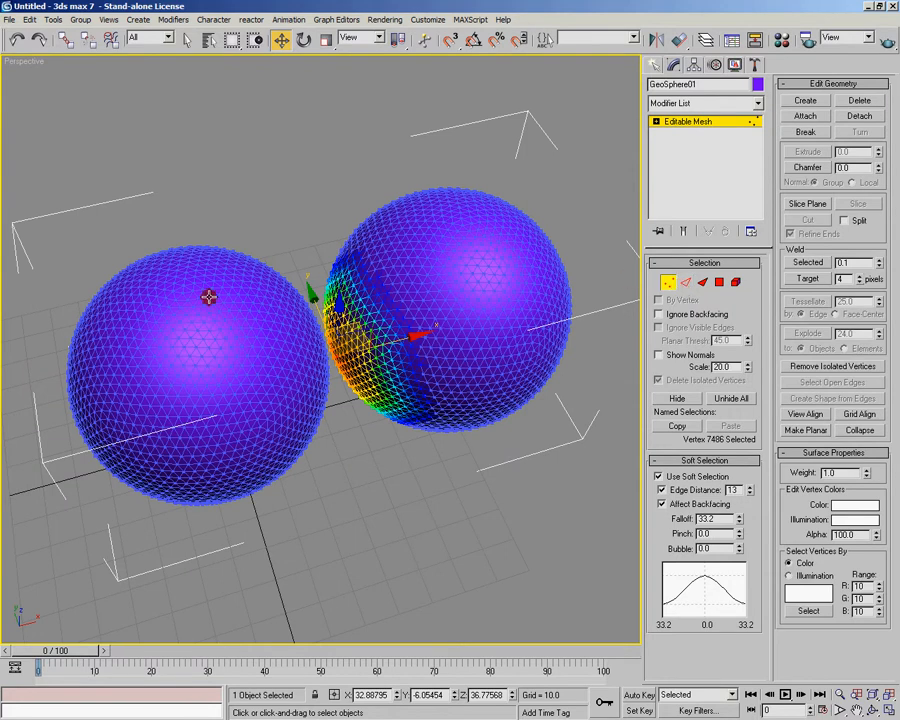
{"action": "middle_click_drag", "start_coordinate": [222, 305], "coordinate": [106, 194], "text": "alt"}
{"action": "left_click_drag", "start_coordinate": [68, 190], "coordinate": [296, 253]}
{"action": "middle_click_drag", "start_coordinate": [296, 254], "coordinate": [615, 229], "text": "alt"}
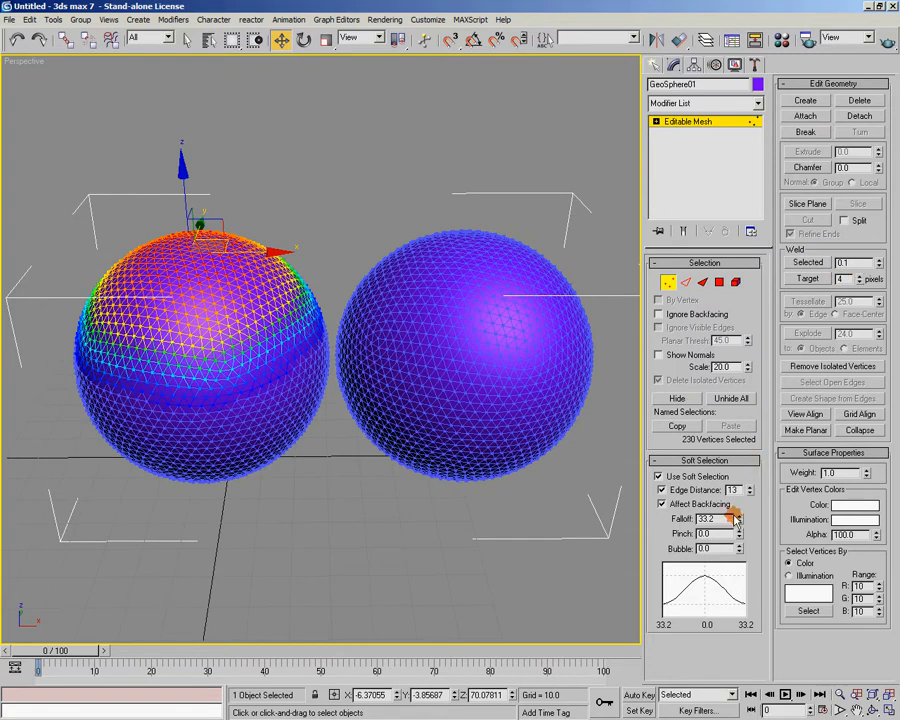
{"action": "left_click_drag", "start_coordinate": [739, 518], "coordinate": [752, 492]}
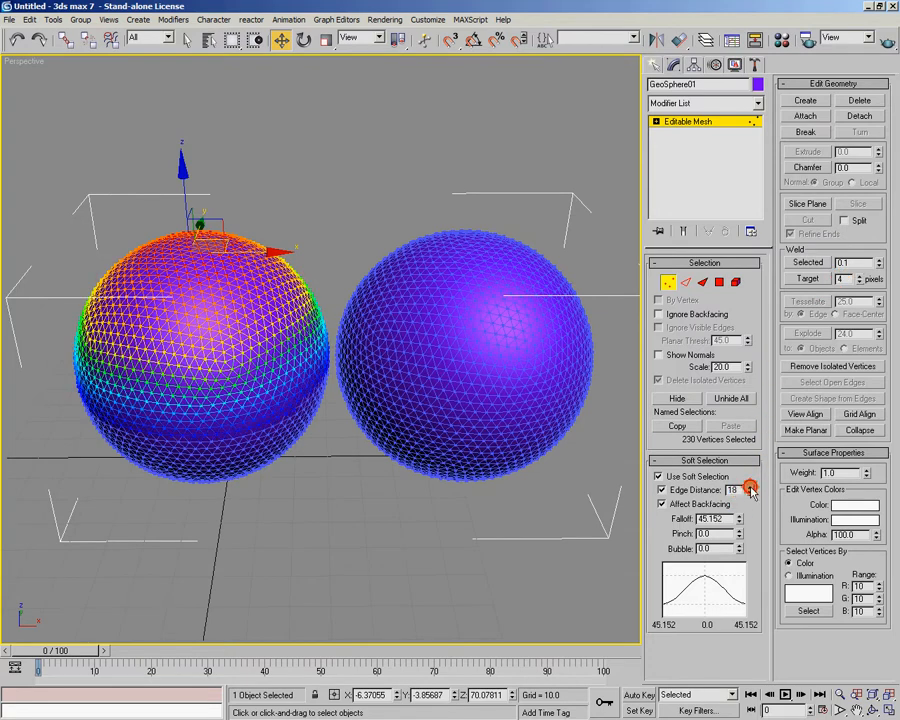
{"action": "middle_click_drag", "start_coordinate": [354, 316], "coordinate": [338, 297], "text": "alt"}
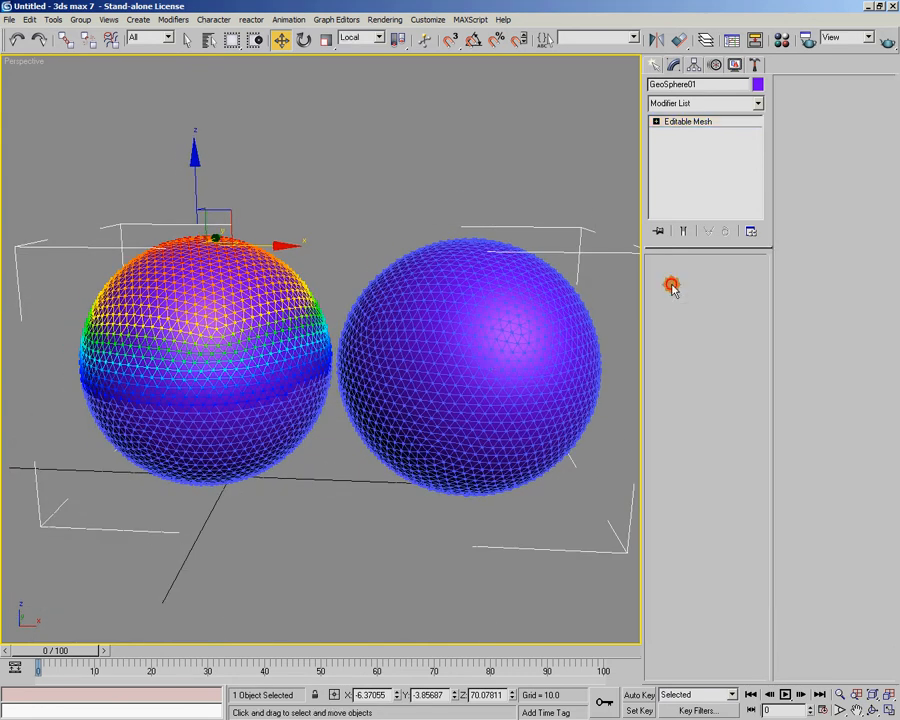
{"action": "left_click", "coordinate": [671, 285]}
{"action": "left_click", "coordinate": [676, 104]}
{"action": "left_click_drag", "start_coordinate": [759, 127], "coordinate": [764, 274]}
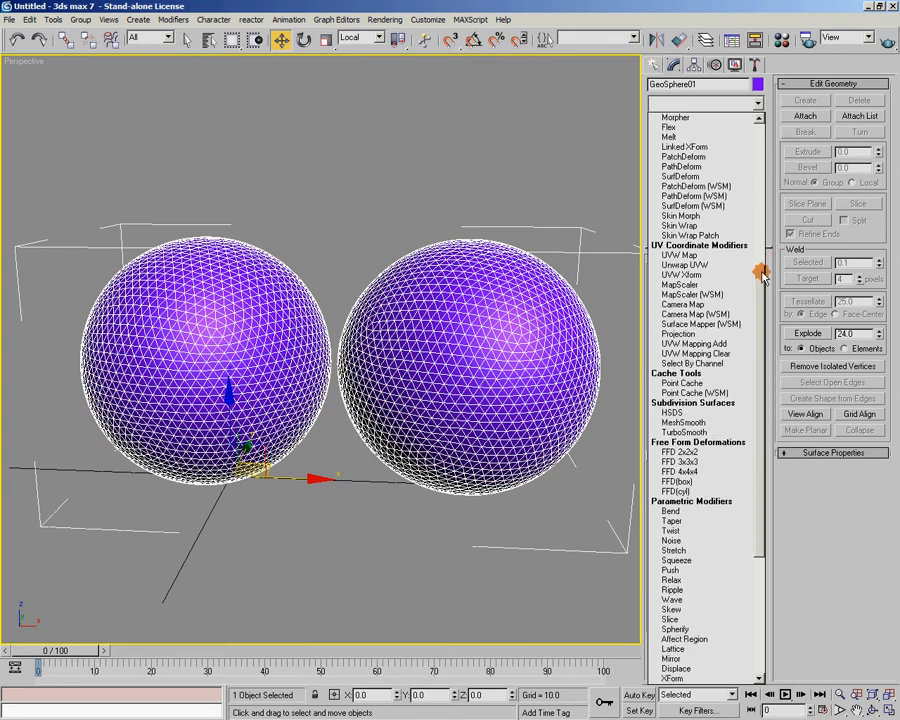
{"action": "left_click", "coordinate": [760, 10]}
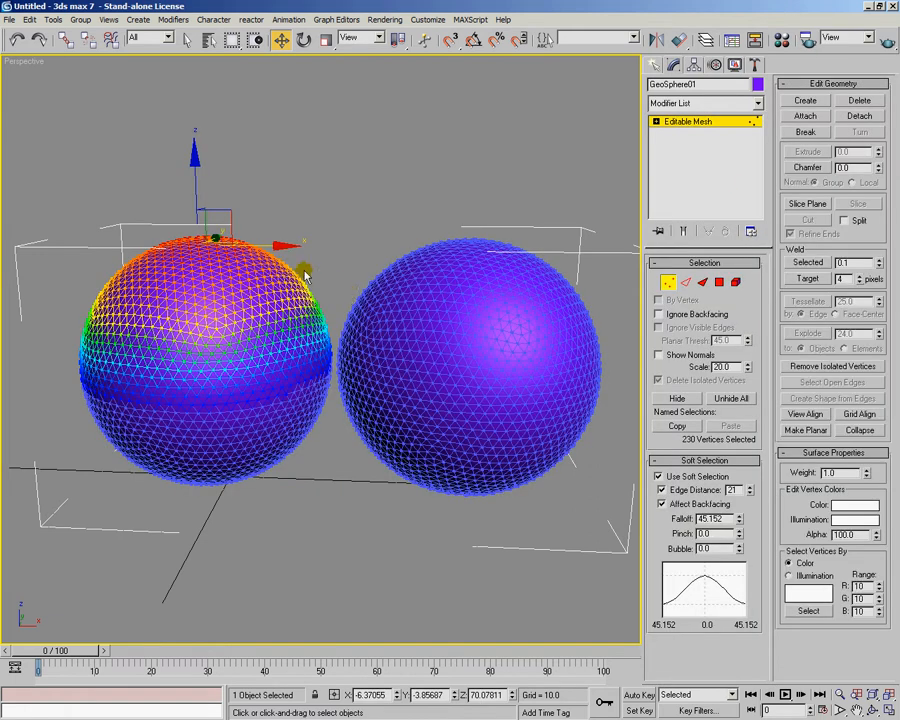
Apply a Noise modifier on top of the left sphere's active vertex soft selection
{"action": "left_click", "coordinate": [757, 103]}
{"action": "left_click_drag", "start_coordinate": [759, 125], "coordinate": [683, 356]}
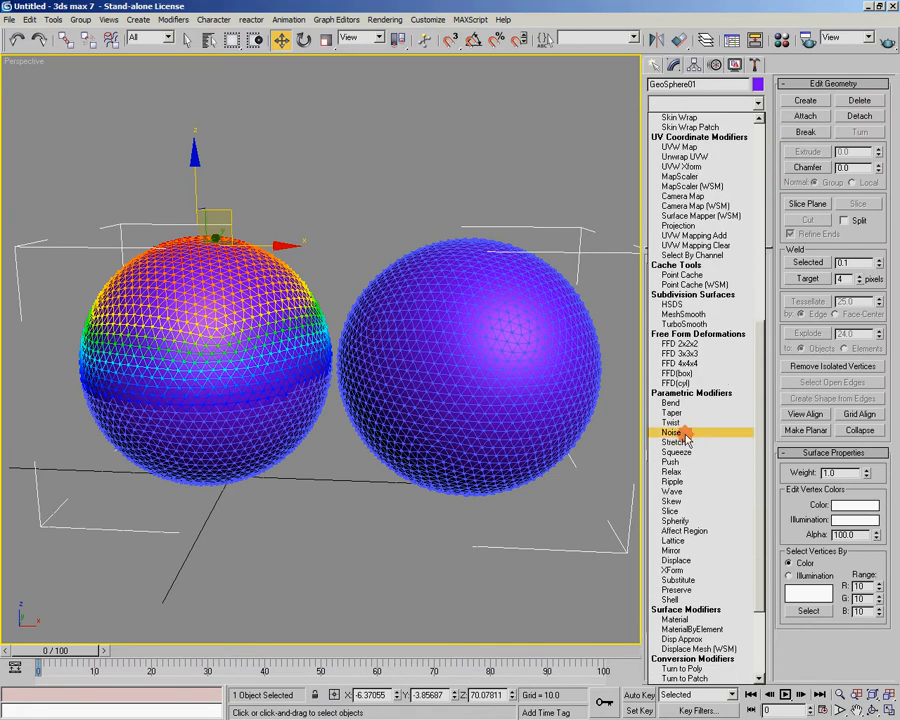
{"action": "left_click", "coordinate": [684, 433]}
{"action": "middle_click_drag", "start_coordinate": [366, 308], "coordinate": [446, 348], "text": "alt"}
{"action": "middle_click_drag", "start_coordinate": [446, 348], "coordinate": [484, 303]}
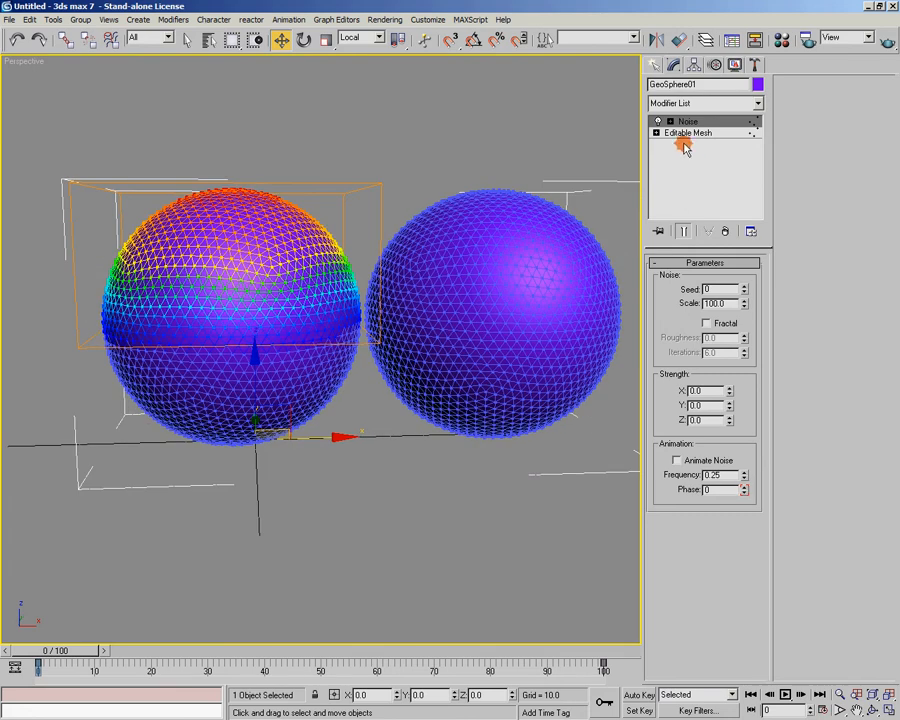
{"action": "middle_click_drag", "start_coordinate": [441, 243], "coordinate": [191, 354], "text": "alt"}
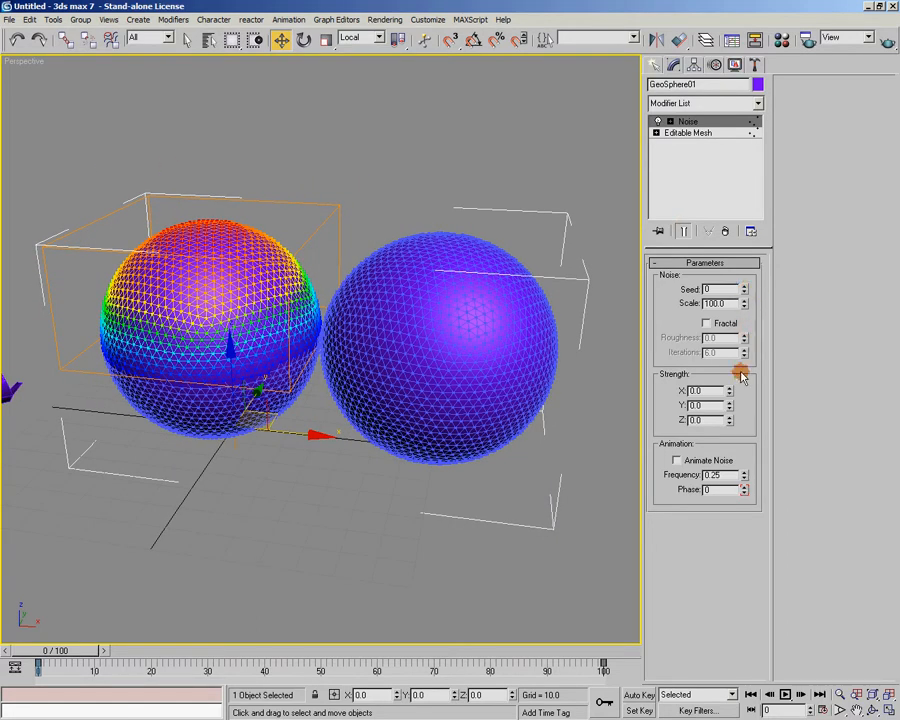
Set the Noise strength to X 6.9972, Y 6.72 and Z 6.804, and reduce its Scale to 25
{"action": "left_click_drag", "start_coordinate": [730, 391], "coordinate": [741, 138]}
{"action": "left_click_drag", "start_coordinate": [731, 407], "coordinate": [731, 645]}
{"action": "left_click_drag", "start_coordinate": [735, 393], "coordinate": [738, 295]}
{"action": "left_click_drag", "start_coordinate": [730, 422], "coordinate": [742, 304]}
{"action": "left_click_drag", "start_coordinate": [740, 153], "coordinate": [733, 392]}
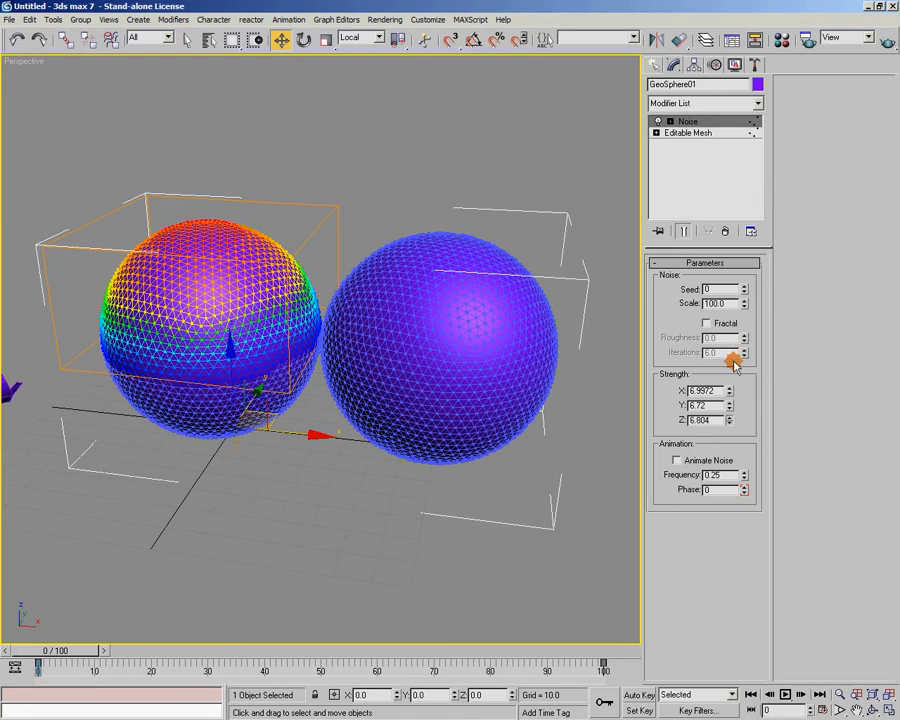
{"action": "left_click_drag", "start_coordinate": [742, 315], "coordinate": [743, 358]}
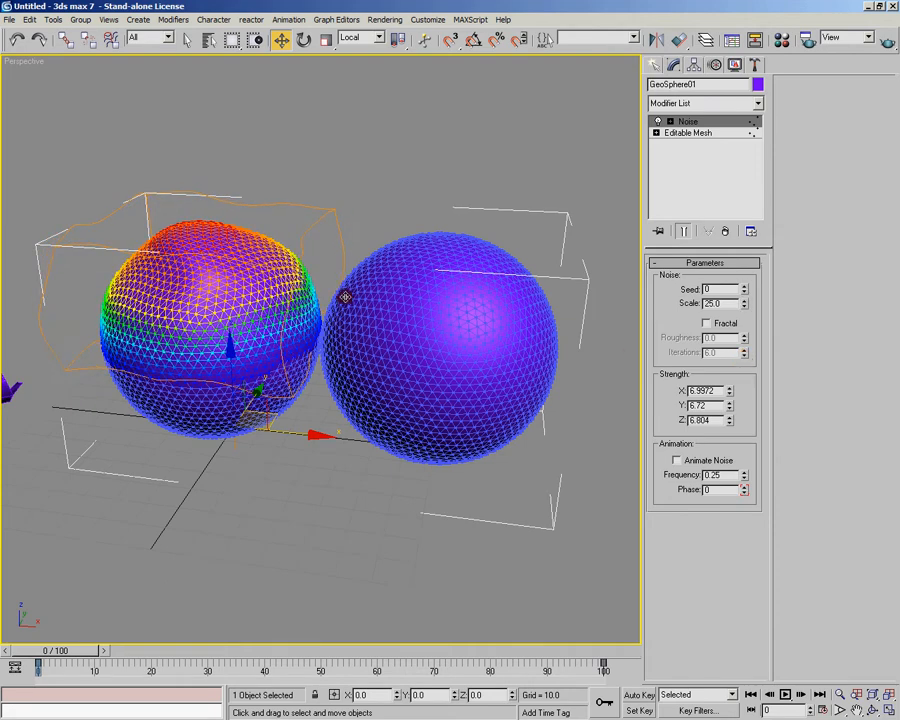
Raise the Noise strength to X 18.96241, Y 19.6224 and Z 20.20788
{"action": "middle_click_drag", "start_coordinate": [358, 304], "coordinate": [396, 285], "text": "alt"}
{"action": "left_click_drag", "start_coordinate": [733, 391], "coordinate": [737, 288]}
{"action": "mouse_move", "coordinate": [402, 337]}
{"action": "middle_mouse_down", "text": "alt"}
{"action": "mouse_move", "coordinate": [327, 362]}
{"action": "mouse_move", "coordinate": [392, 348]}
{"action": "middle_mouse_up", "text": "alt"}
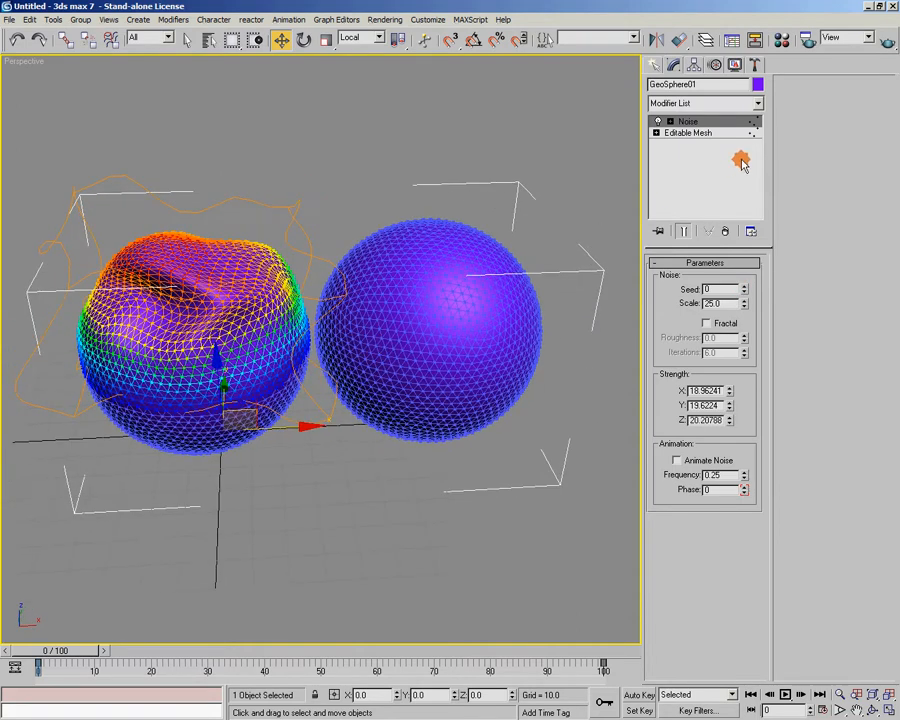
Turn on Ignore Backfacing at the mesh vertex level, add a right-sphere vertex to the selection, and return to the Noise modifier
{"action": "left_click", "coordinate": [660, 133]}
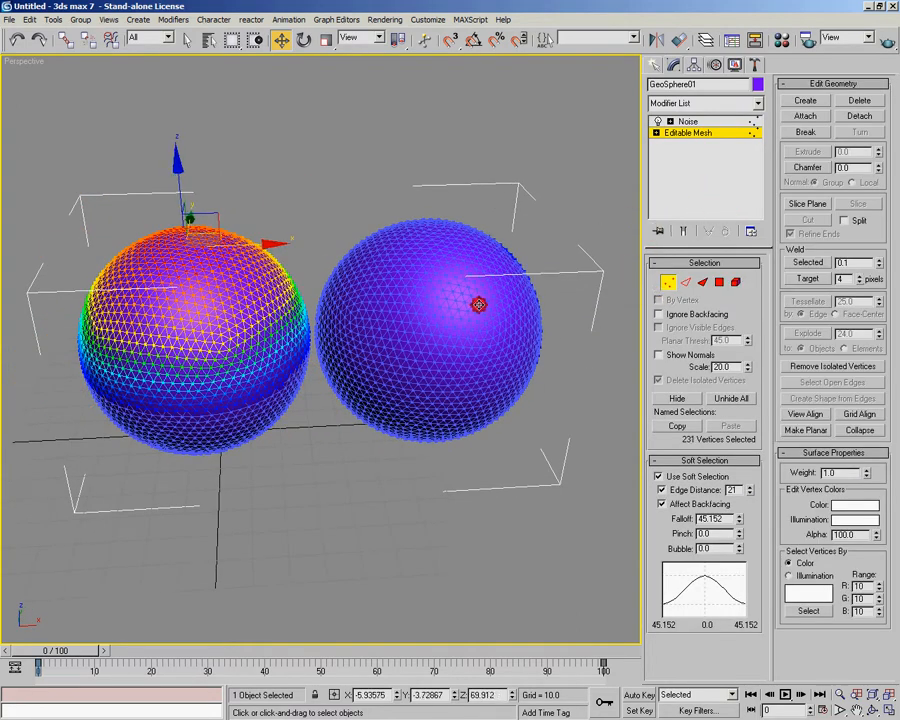
{"action": "middle_click_drag", "start_coordinate": [478, 304], "coordinate": [488, 290], "text": "alt"}
{"action": "middle_click_drag", "start_coordinate": [364, 346], "coordinate": [438, 304], "text": "alt"}
{"action": "left_click", "coordinate": [391, 386], "text": "ctrl"}
{"action": "middle_click_drag", "start_coordinate": [233, 438], "coordinate": [187, 447], "text": "alt"}
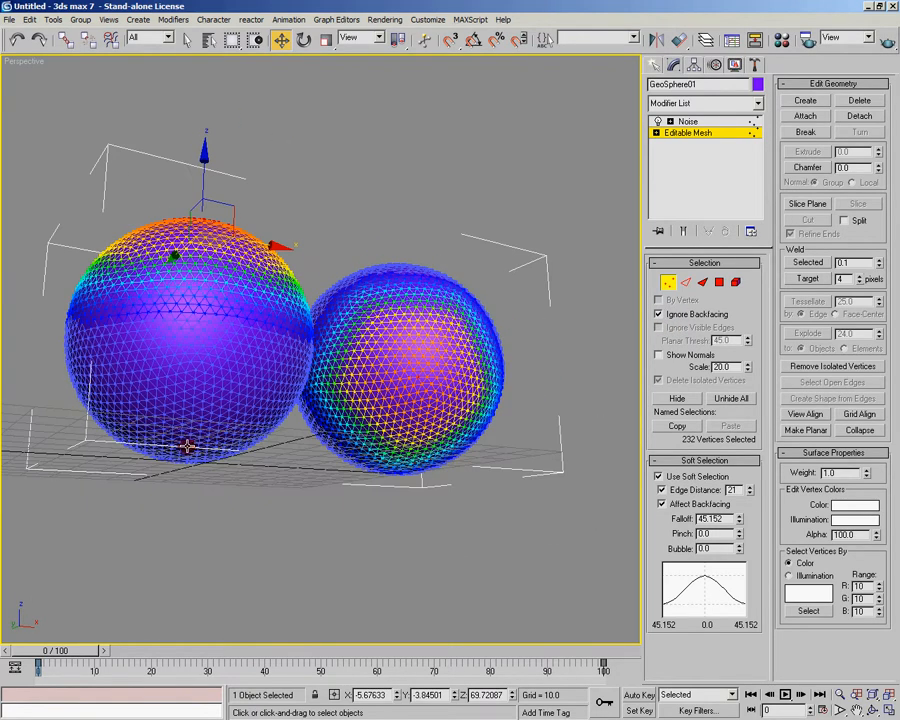
{"action": "middle_click_drag", "start_coordinate": [578, 250], "coordinate": [736, 163], "text": "alt"}
{"action": "left_click", "coordinate": [690, 121]}
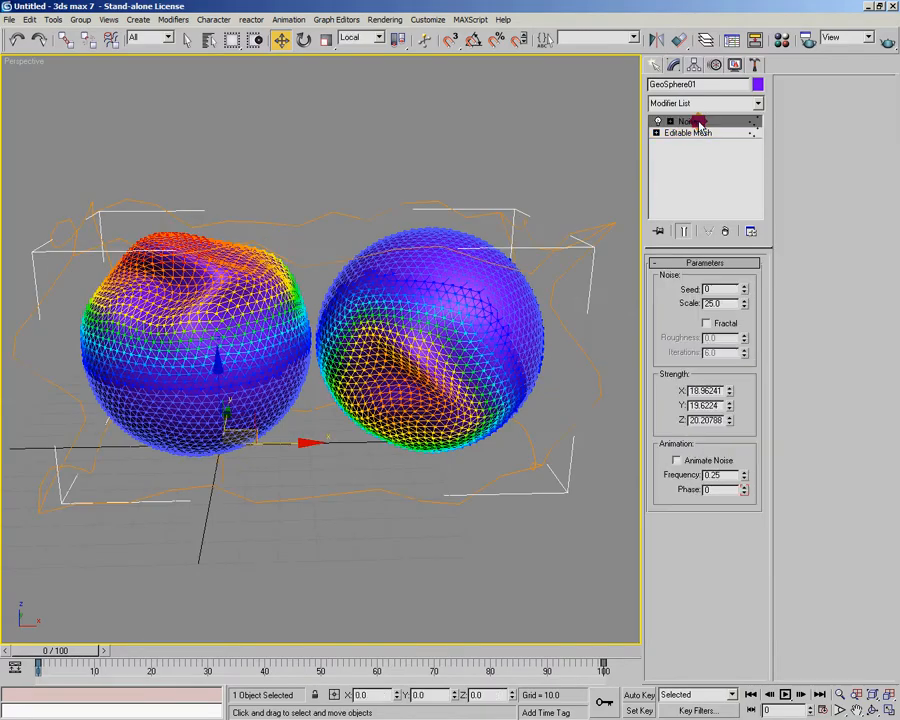
Set the mesh soft selection Falloff to 53.73088 and Edge Distance to 31, and return to the Noise modifier to compare the deformation
{"action": "middle_click_drag", "start_coordinate": [494, 292], "coordinate": [510, 382], "text": "alt"}
{"action": "middle_click_drag", "start_coordinate": [575, 331], "coordinate": [707, 155], "text": "alt"}
{"action": "left_click", "coordinate": [700, 133]}
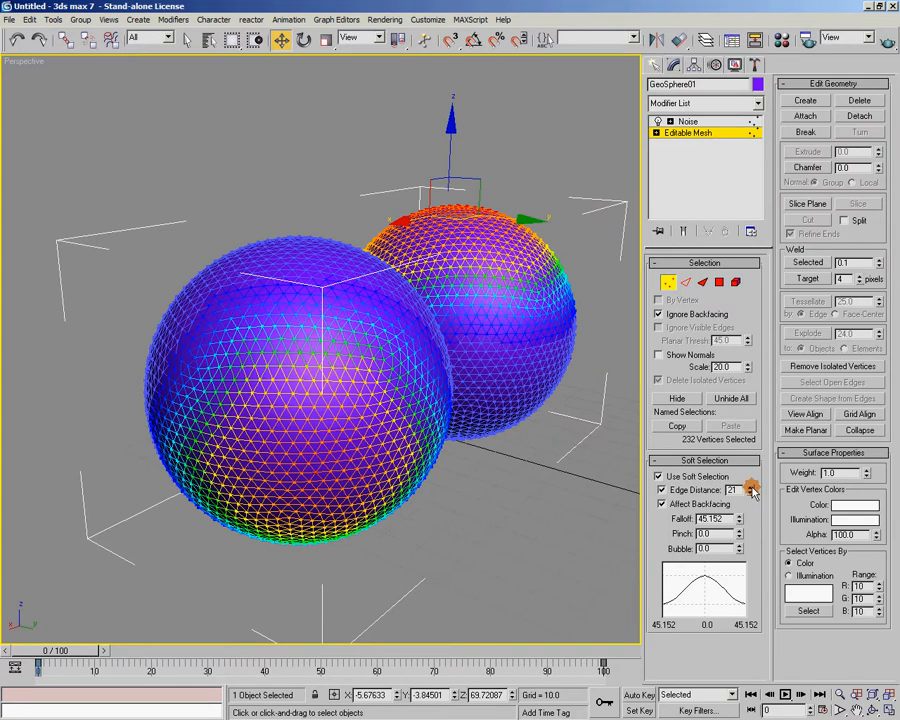
{"action": "left_click_drag", "start_coordinate": [740, 519], "coordinate": [752, 481]}
{"action": "middle_click_drag", "start_coordinate": [313, 190], "coordinate": [663, 131], "text": "alt"}
{"action": "left_click", "coordinate": [688, 122]}
{"action": "middle_click_drag", "start_coordinate": [472, 216], "coordinate": [423, 265], "text": "alt"}
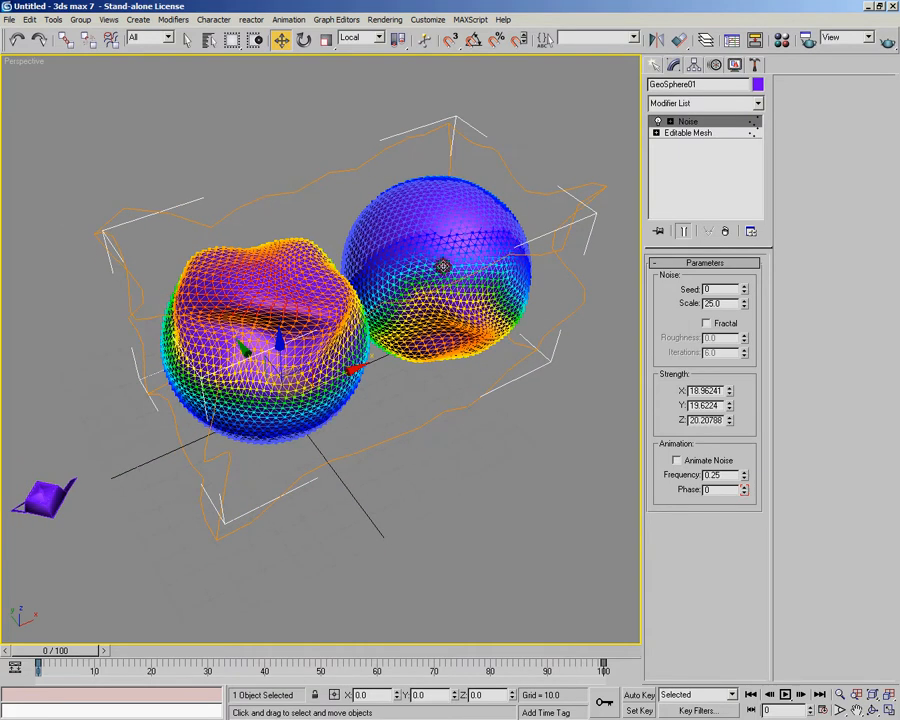
Remove the Noise modifier from the stack and leave the mesh's vertex sub-object level
{"action": "left_click", "coordinate": [726, 232]}
{"action": "left_click", "coordinate": [666, 283]}
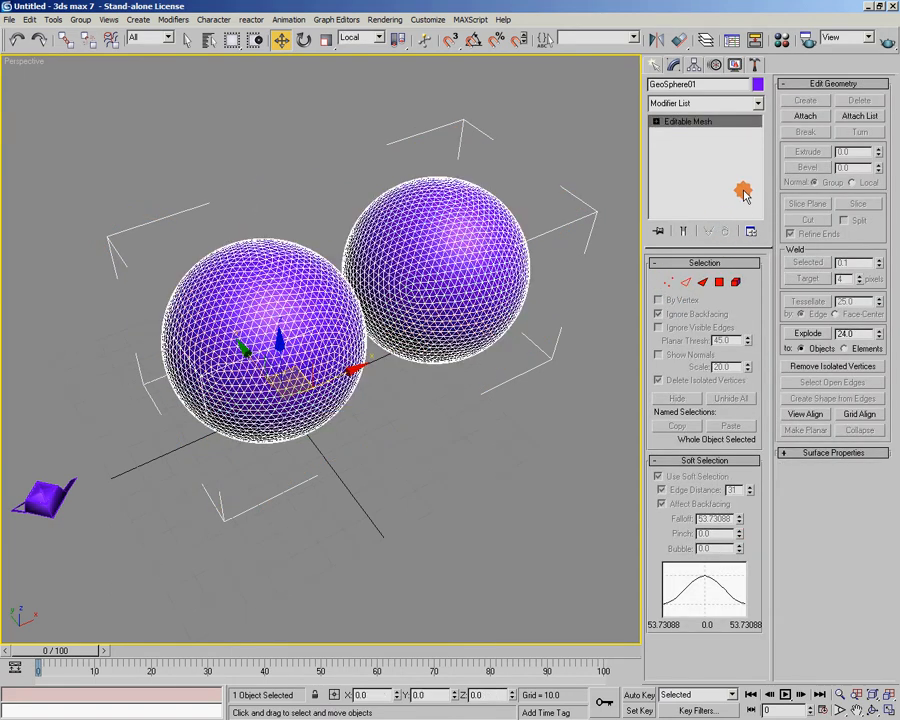
{"action": "middle_click_drag", "start_coordinate": [538, 237], "coordinate": [430, 274], "text": "alt"}
Apply a Vol. Select modifier to the spheres and set its stack selection level to Vertex
{"action": "left_click", "coordinate": [758, 103]}
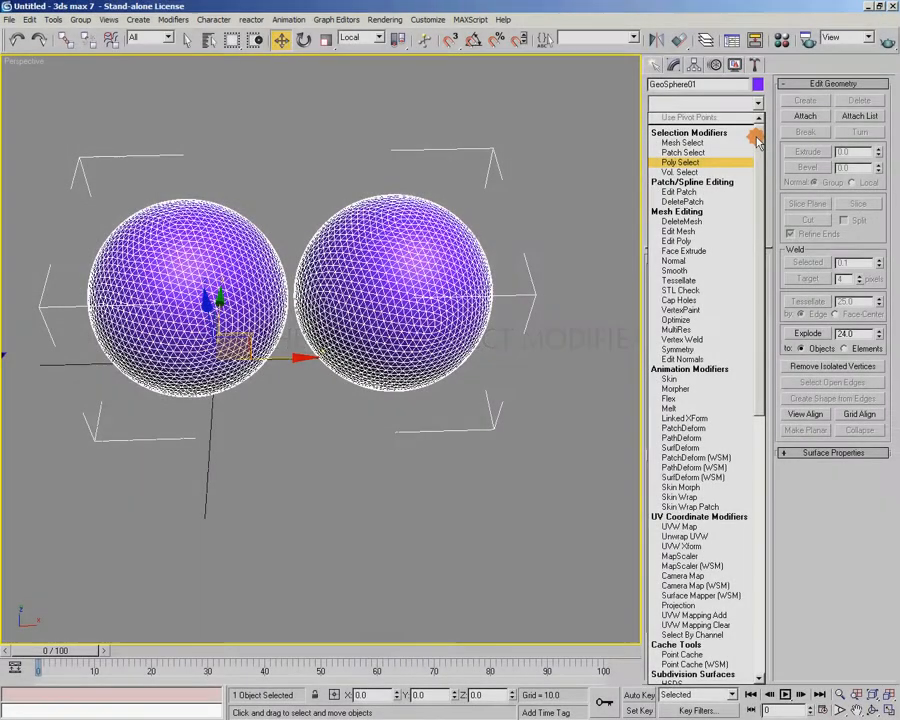
{"action": "left_click", "coordinate": [721, 173]}
{"action": "middle_click_drag", "start_coordinate": [480, 284], "coordinate": [434, 273], "text": "alt"}
{"action": "middle_click_drag", "start_coordinate": [342, 325], "coordinate": [372, 306]}
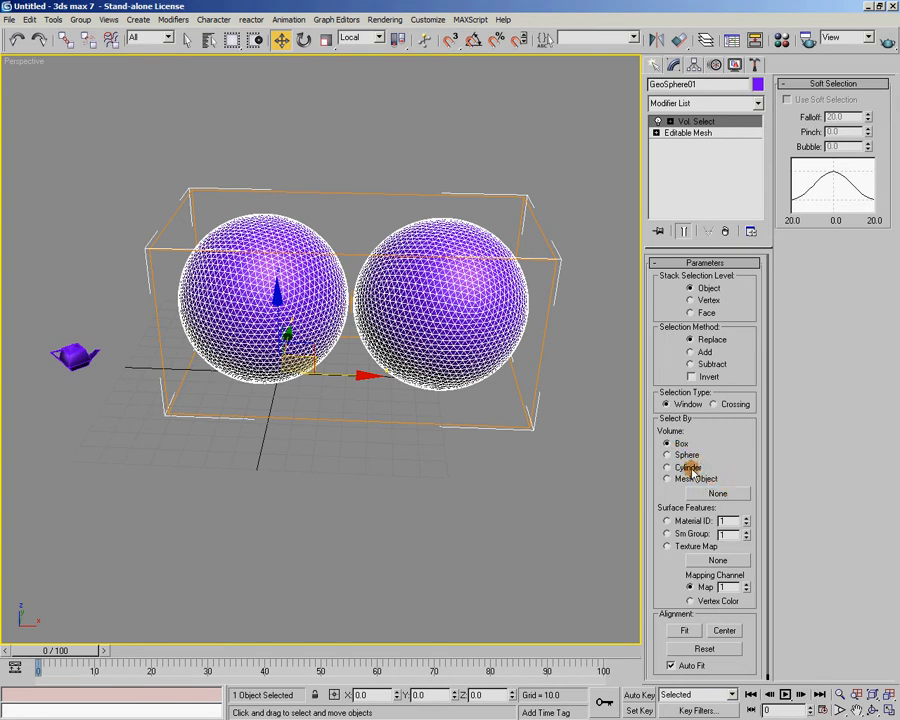
{"action": "left_click", "coordinate": [692, 300]}
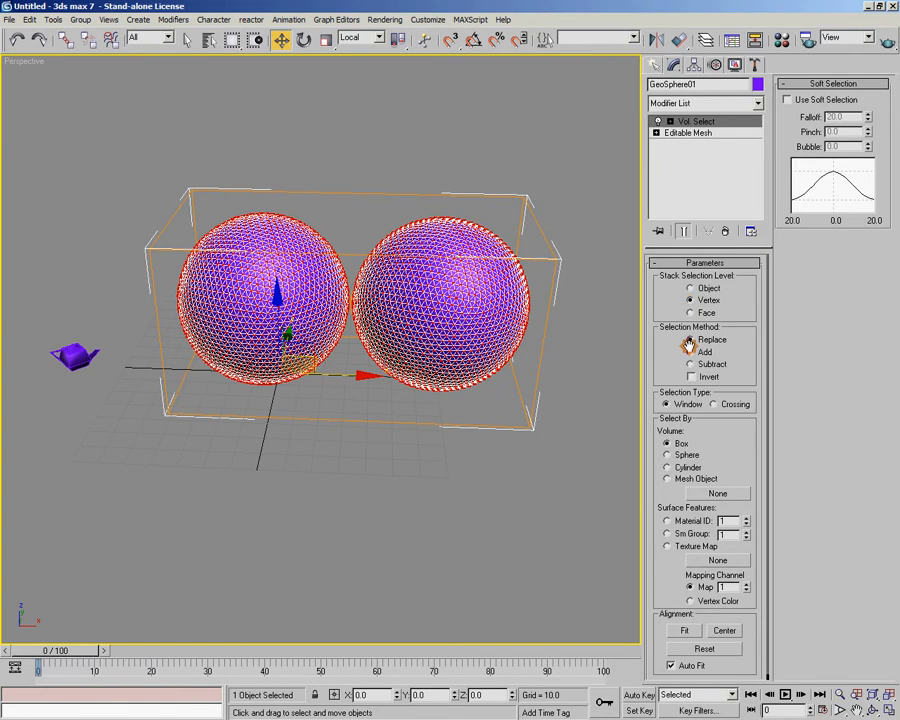
{"action": "middle_click_drag", "start_coordinate": [407, 329], "coordinate": [444, 324], "text": "alt"}
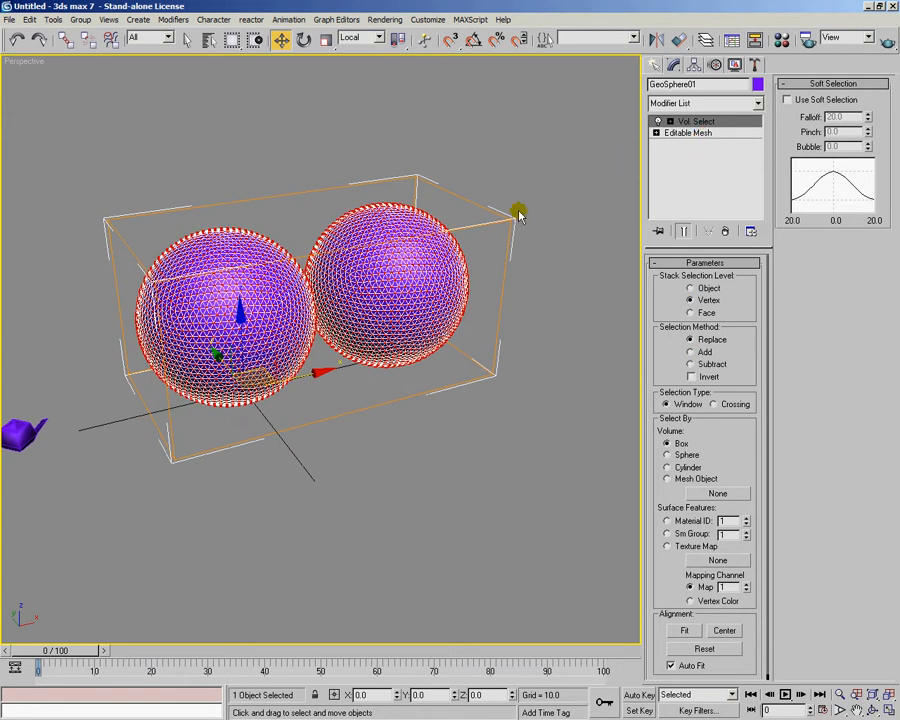
Activate the Vol. Select gizmo and scale the selection box down so that it covers only part of the spheres
{"action": "left_click", "coordinate": [668, 121]}
{"action": "left_click", "coordinate": [696, 136]}
{"action": "middle_click_drag", "start_coordinate": [520, 268], "coordinate": [460, 237], "text": "alt"}
{"action": "key", "text": "r"}
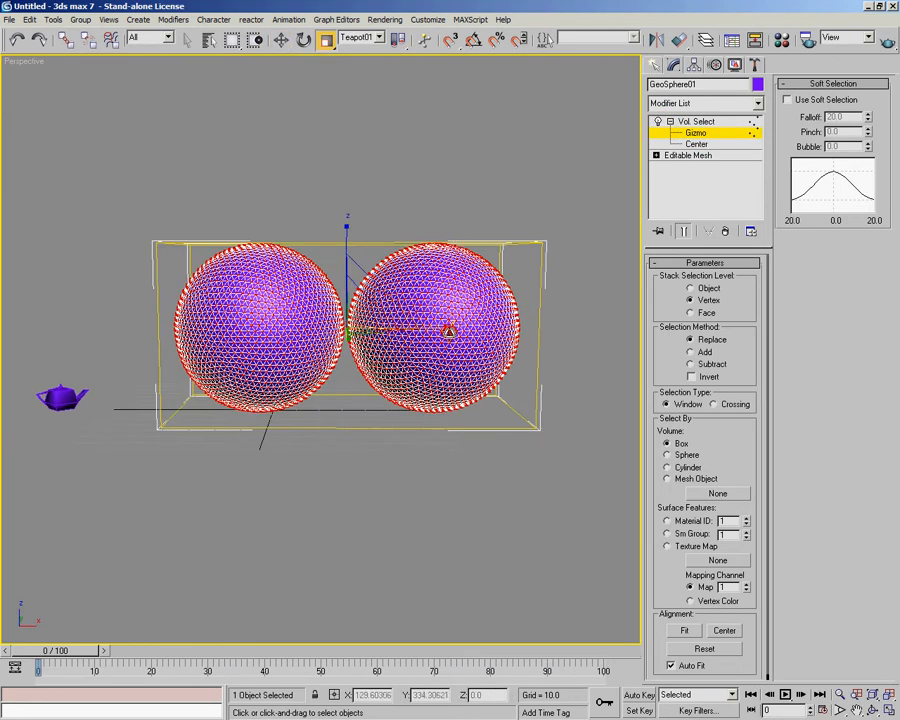
{"action": "left_click_drag", "start_coordinate": [444, 326], "coordinate": [380, 325]}
{"action": "middle_click_drag", "start_coordinate": [422, 312], "coordinate": [352, 318], "text": "alt"}
{"action": "left_click_drag", "start_coordinate": [402, 316], "coordinate": [403, 334]}
Move the box gizmo over the left sphere's upper outer side, at about X -34.4, Y 0.4, Z 57.4
{"action": "key", "text": "w"}
{"action": "middle_click_drag", "start_coordinate": [403, 334], "coordinate": [375, 300], "text": "alt"}
{"action": "left_click_drag", "start_coordinate": [376, 299], "coordinate": [221, 250]}
{"action": "middle_click_drag", "start_coordinate": [221, 328], "coordinate": [322, 350], "text": "alt"}
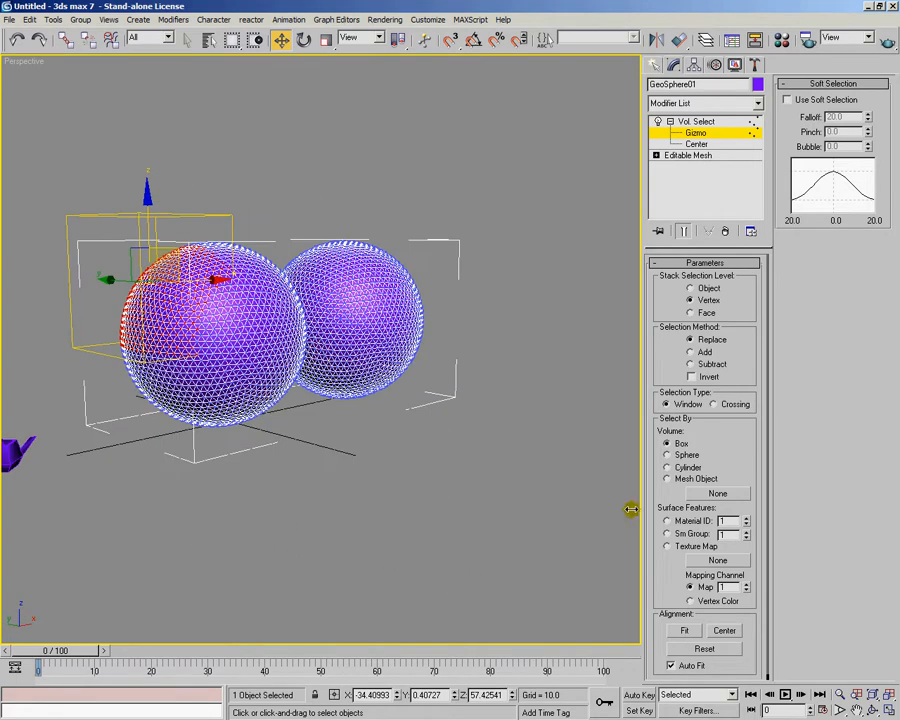
{"action": "left_click_drag", "start_coordinate": [660, 559], "coordinate": [654, 499]}
{"action": "middle_click_drag", "start_coordinate": [527, 303], "coordinate": [432, 381], "text": "alt"}
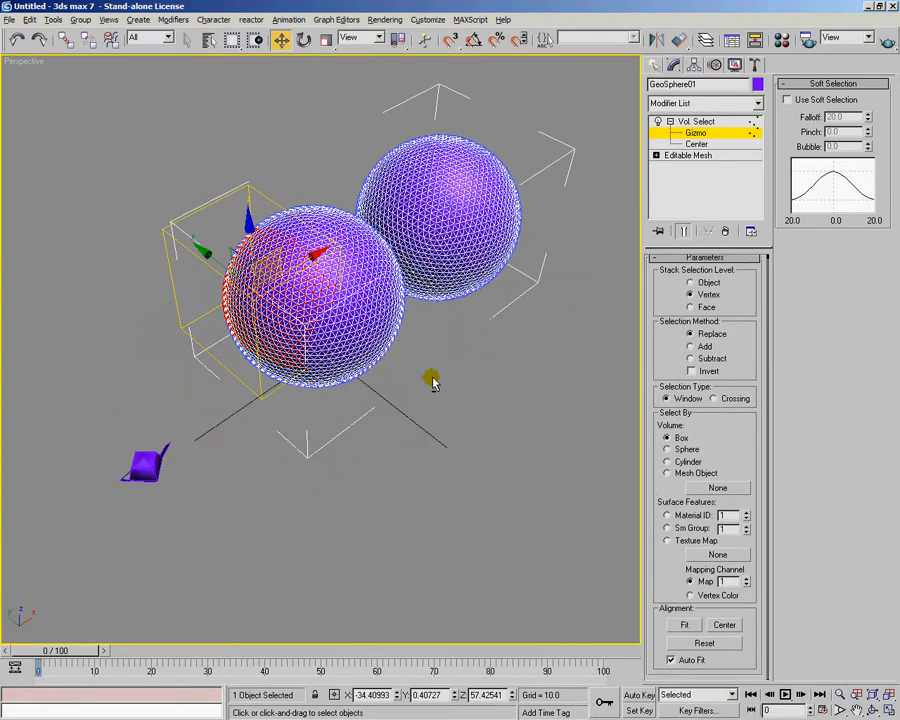
Enable Vol. Select soft selection with a Falloff of 71.6, and move the gizmo to the gap above and between the spheres
{"action": "left_click", "coordinate": [785, 100]}
{"action": "left_click_drag", "start_coordinate": [869, 117], "coordinate": [855, 649]}
{"action": "middle_click_drag", "start_coordinate": [244, 450], "coordinate": [162, 217], "text": "alt"}
{"action": "left_click_drag", "start_coordinate": [221, 237], "coordinate": [353, 219]}
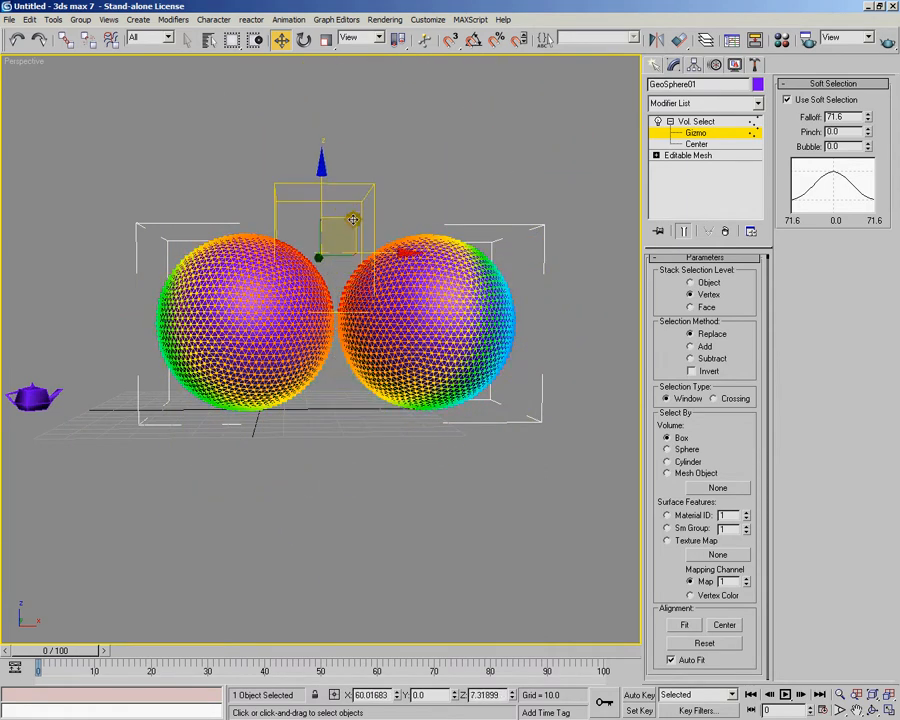
Switch the selection volume to Sphere and scale its gizmo to 80 along Z
{"action": "left_click", "coordinate": [684, 452]}
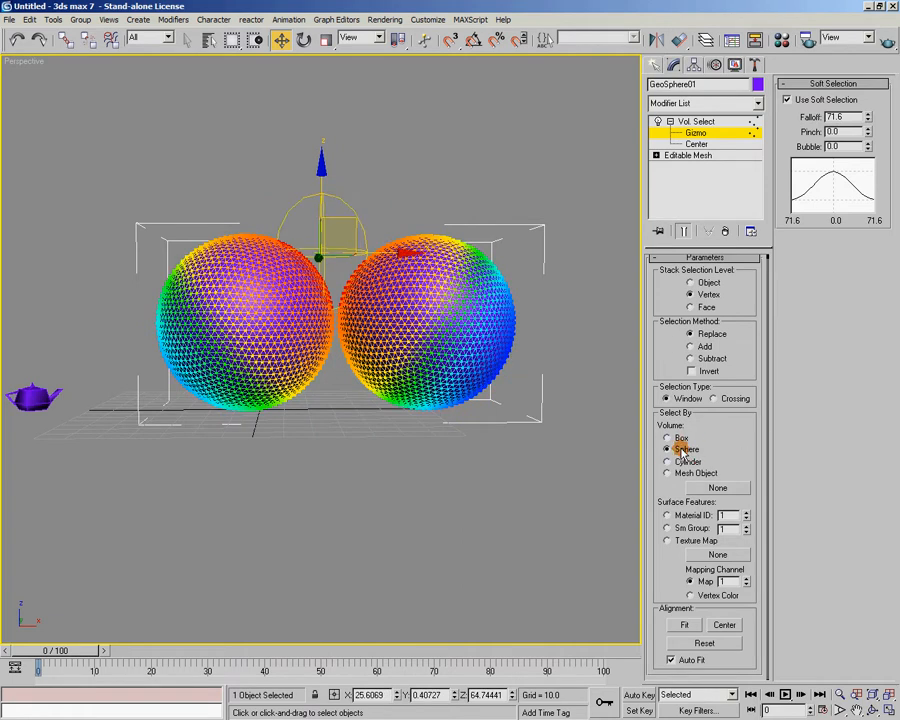
{"action": "middle_click_drag", "start_coordinate": [408, 303], "coordinate": [402, 316], "text": "alt"}
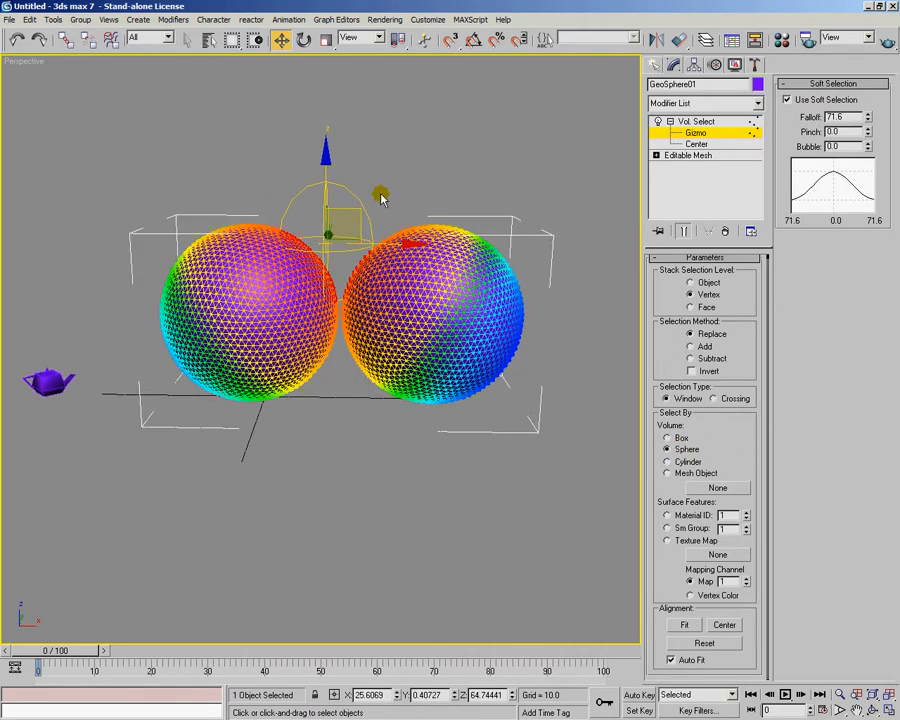
{"action": "key", "text": "r"}
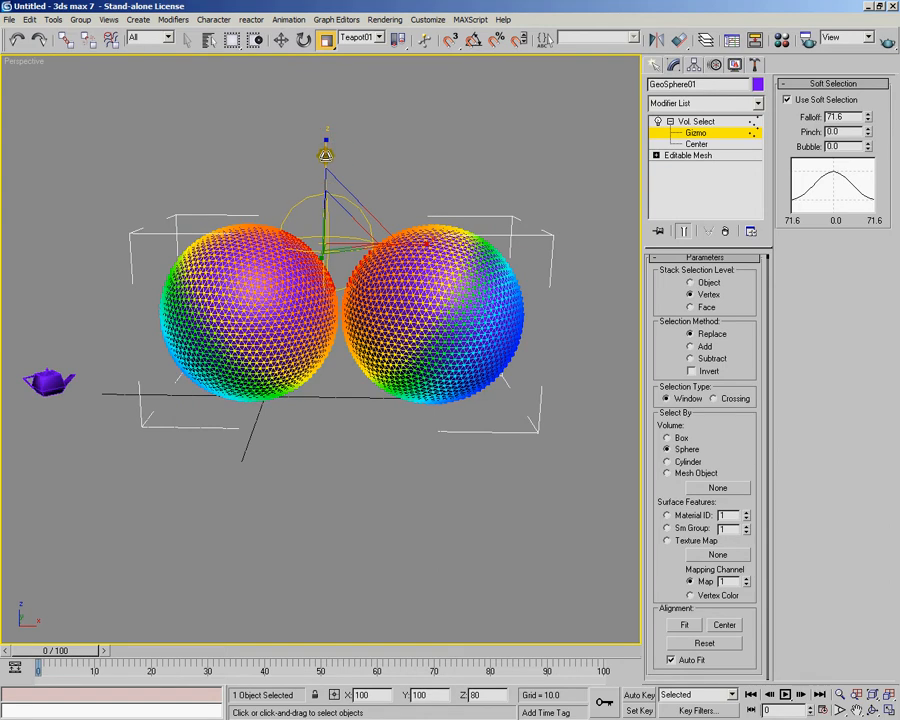
{"action": "left_click_drag", "start_coordinate": [325, 154], "coordinate": [348, 225]}
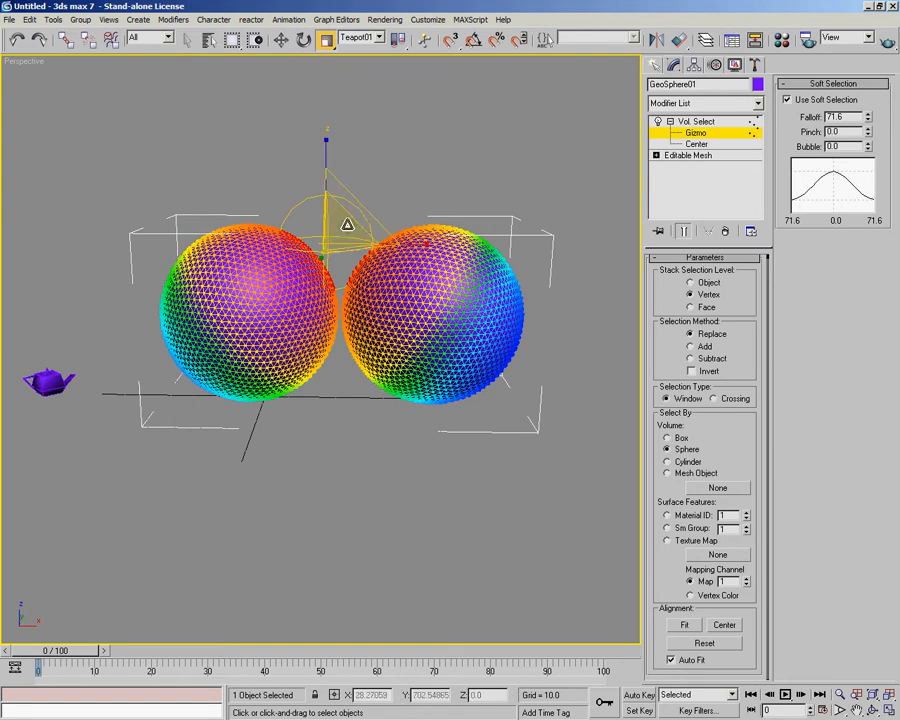
Reduce the soft selection Falloff to 9.9 and move the gizmo to the right sphere's upper outer side, at about X 105, Z 66.5
{"action": "left_click_drag", "start_coordinate": [875, 116], "coordinate": [876, 110]}
{"action": "left_click_drag", "start_coordinate": [881, 11], "coordinate": [851, 126]}
{"action": "key", "text": "w"}
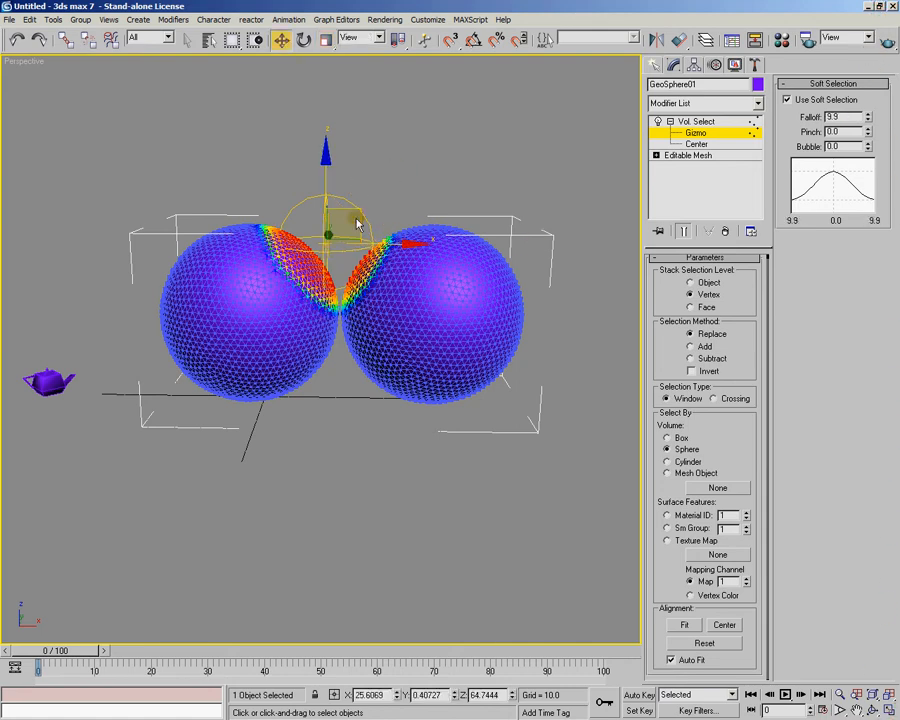
{"action": "left_click_drag", "start_coordinate": [356, 210], "coordinate": [557, 207]}
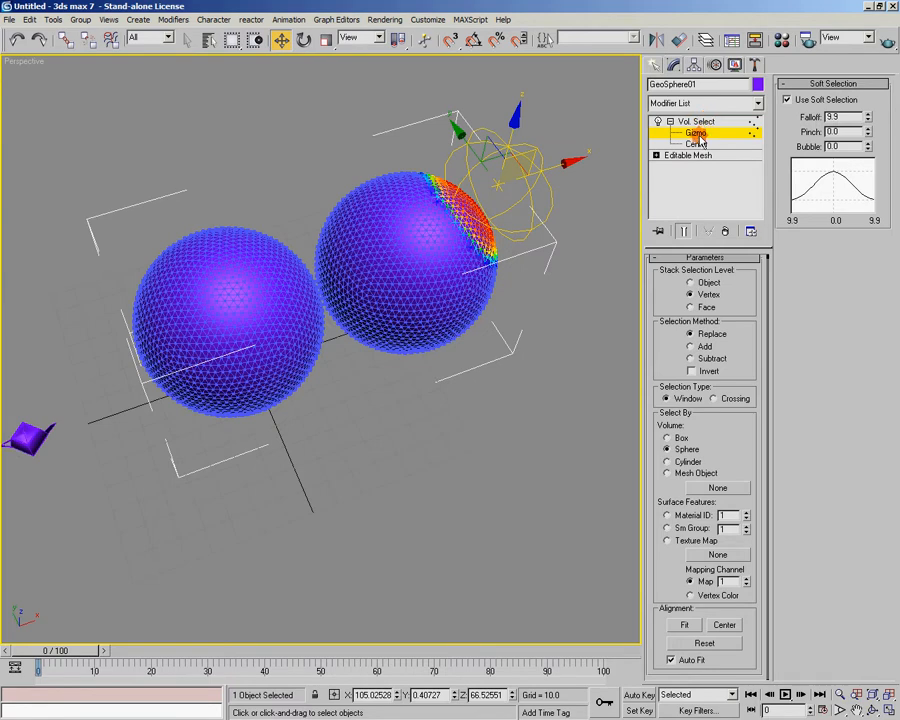
{"action": "left_click", "coordinate": [700, 137]}
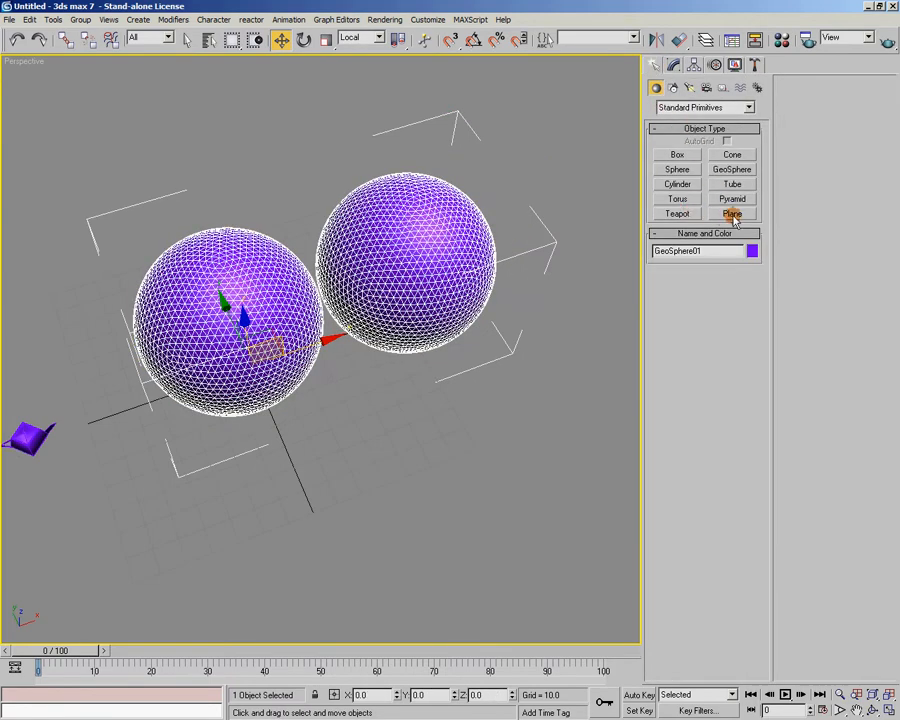
Create a cone beside the right sphere with a base radius of about 21.4 and a height of about 49.4
{"action": "left_click", "coordinate": [733, 155]}
{"action": "mouse_move", "coordinate": [503, 376]}
{"action": "left_mouse_down"}
{"action": "mouse_move", "coordinate": [526, 424]}
{"action": "mouse_move", "coordinate": [528, 416]}
{"action": "left_mouse_up"}
{"action": "left_click", "coordinate": [555, 300]}
{"action": "middle_click_drag", "start_coordinate": [531, 479], "coordinate": [462, 267], "text": "alt"}
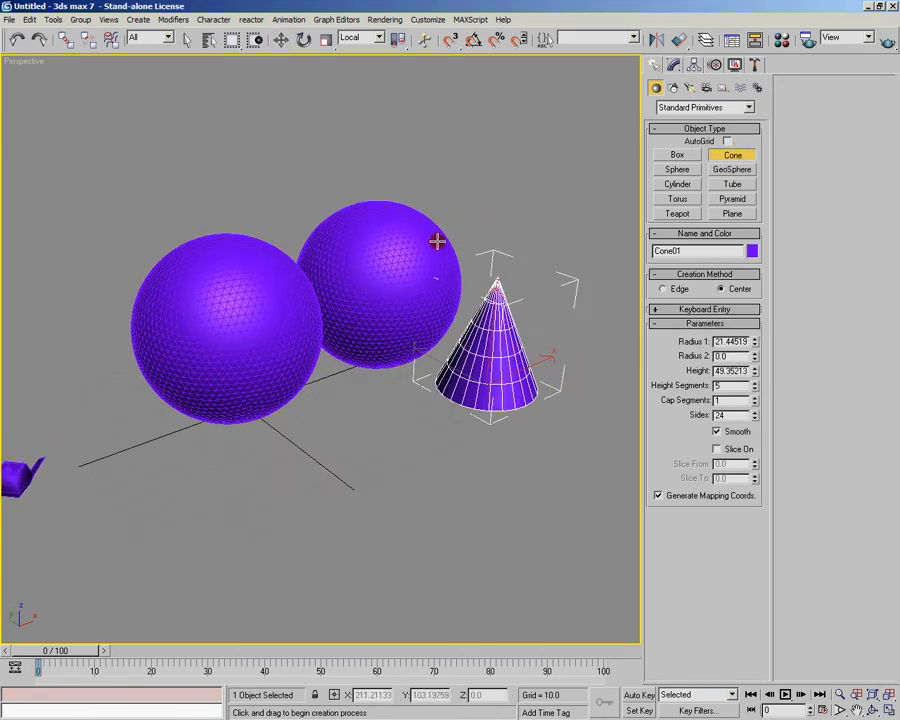
Reselect the spheres, set the Vol. Select volume to Mesh Object, and pick the cone as the selecting mesh
{"action": "left_click", "coordinate": [281, 40]}
{"action": "left_click", "coordinate": [370, 206]}
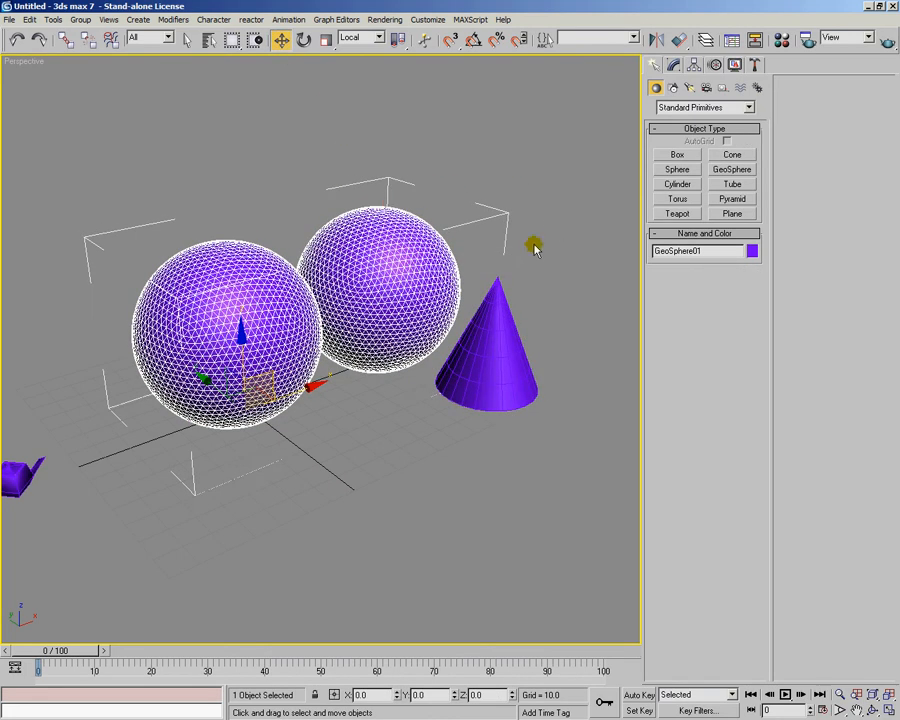
{"action": "left_click", "coordinate": [673, 65]}
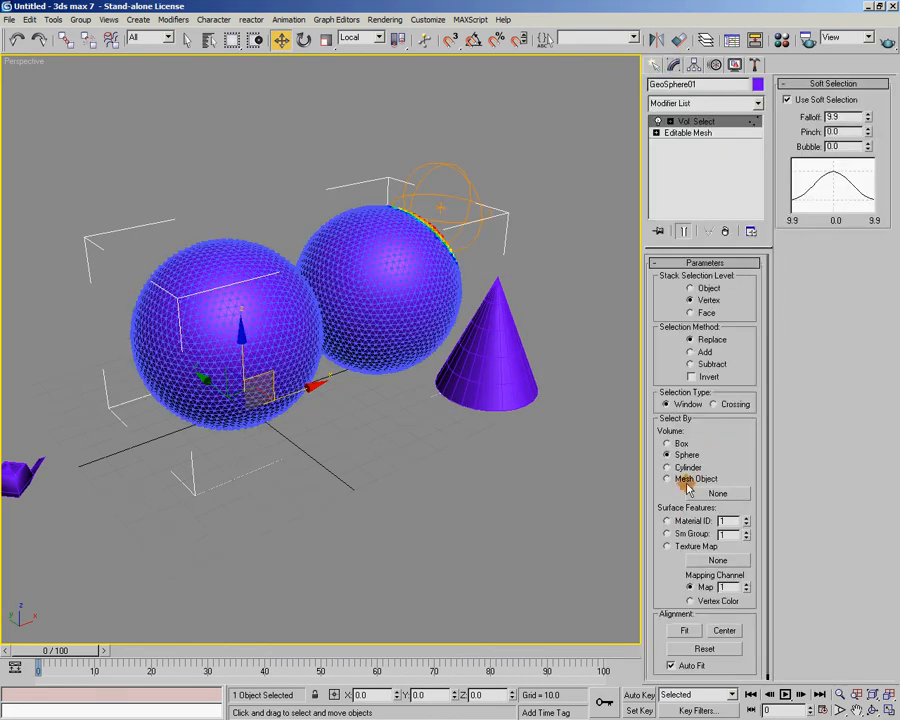
{"action": "left_click", "coordinate": [688, 481]}
{"action": "left_click", "coordinate": [716, 493]}
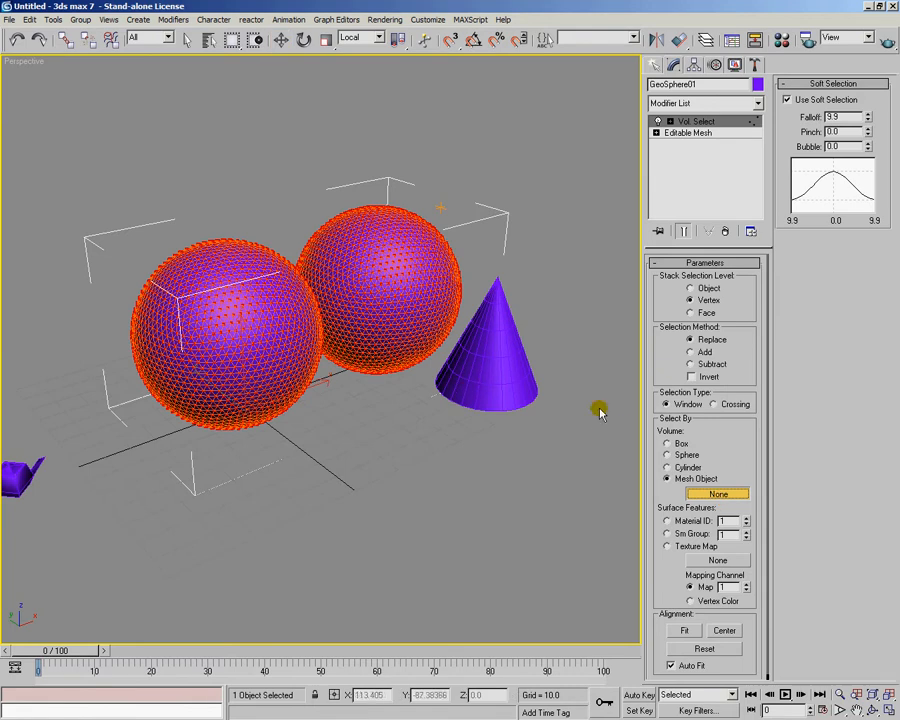
{"action": "left_click", "coordinate": [498, 369]}
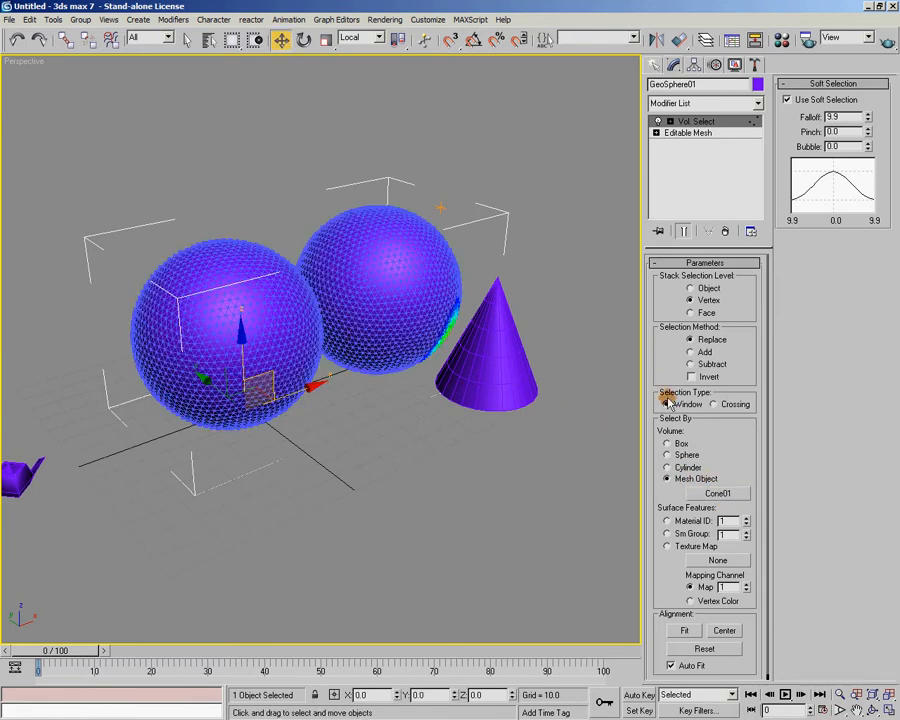
Move the cone up so that it overlaps the right sphere's upper side, and reselect the spheres to inspect the volume selection
{"action": "middle_click_drag", "start_coordinate": [502, 438], "coordinate": [490, 399], "text": "alt"}
{"action": "left_click", "coordinate": [491, 400]}
{"action": "middle_click_drag", "start_coordinate": [545, 367], "coordinate": [520, 398], "text": "alt"}
{"action": "left_click_drag", "start_coordinate": [480, 372], "coordinate": [451, 243]}
{"action": "left_click", "coordinate": [388, 299]}
{"action": "middle_click_drag", "start_coordinate": [388, 299], "coordinate": [440, 229], "text": "alt"}
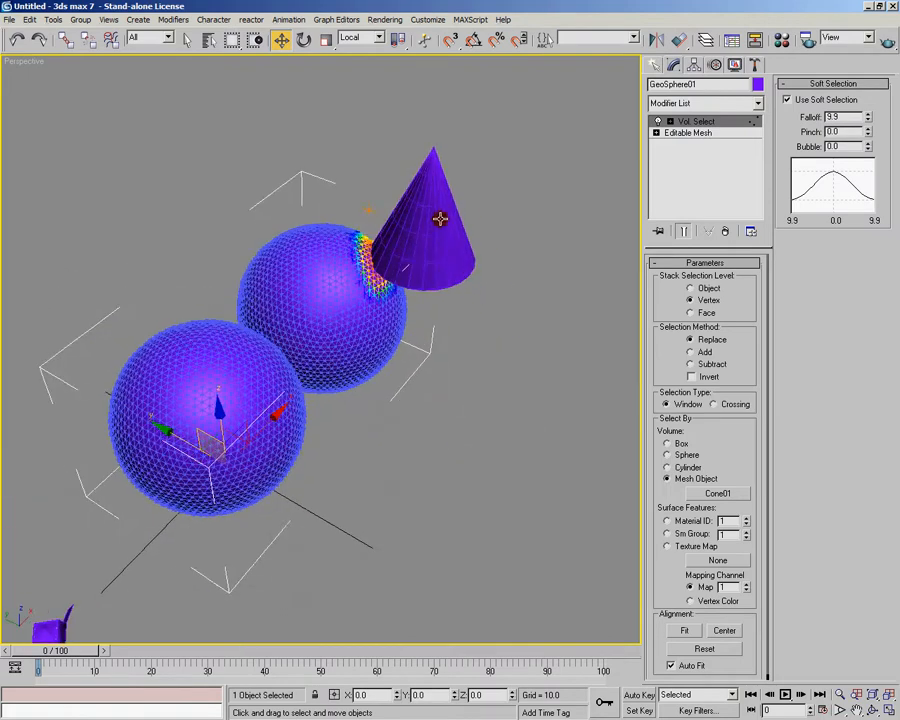
Move the cone deeper into the right sphere's upper side, then reselect the spheres in wireframe display and pin their modifier stack
{"action": "left_click", "coordinate": [440, 229]}
{"action": "middle_click_drag", "start_coordinate": [444, 283], "coordinate": [432, 283], "text": "alt"}
{"action": "middle_click_drag", "start_coordinate": [362, 255], "coordinate": [366, 267], "text": "alt"}
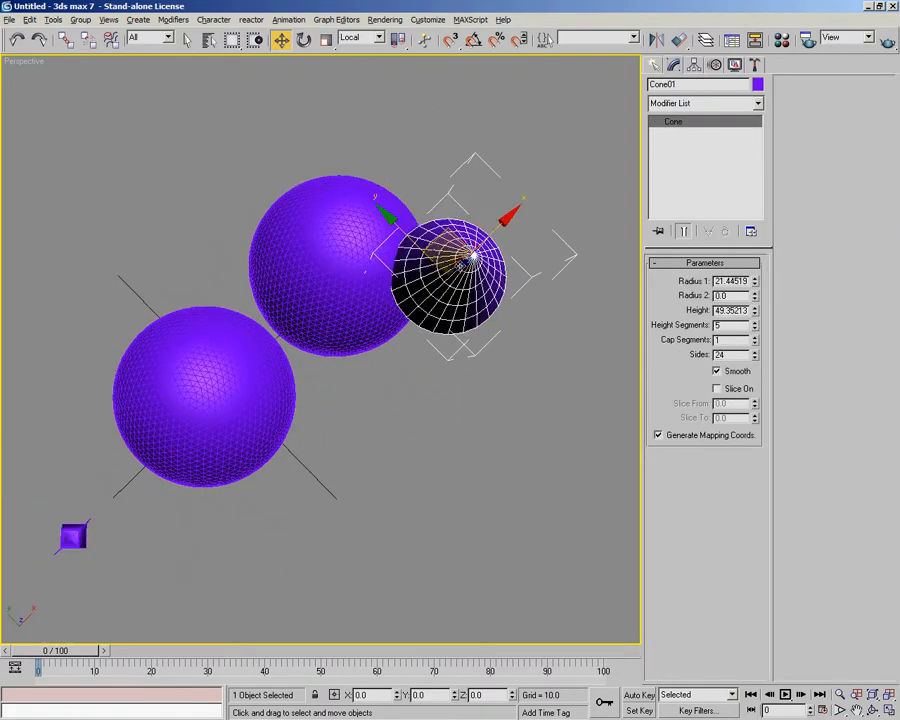
{"action": "left_click_drag", "start_coordinate": [460, 238], "coordinate": [429, 234]}
{"action": "middle_click_drag", "start_coordinate": [408, 309], "coordinate": [420, 250], "text": "alt"}
{"action": "left_click_drag", "start_coordinate": [352, 262], "coordinate": [346, 287]}
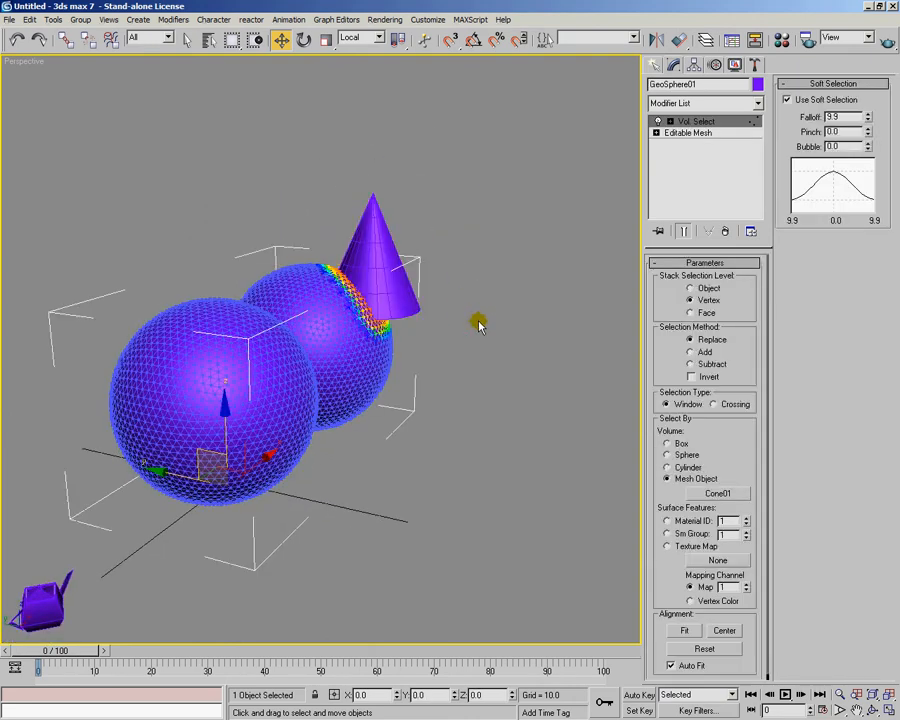
{"action": "middle_click_drag", "start_coordinate": [478, 321], "coordinate": [675, 203], "text": "alt"}
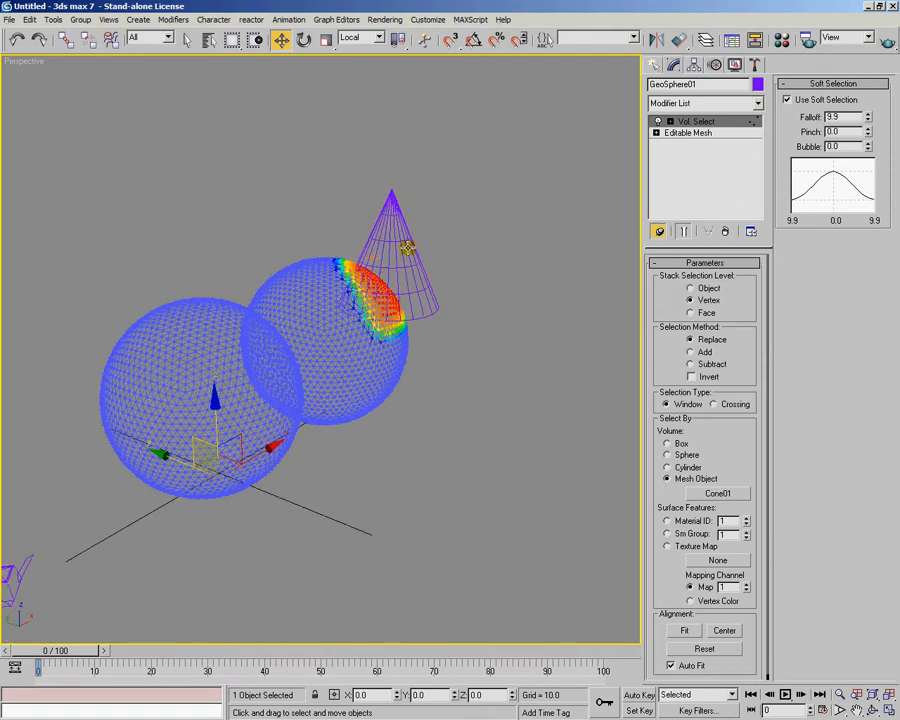
Select the cone with the stack still pinned, move it to the upper area between the two spheres, and unpin the stack
{"action": "left_click", "coordinate": [414, 259]}
{"action": "middle_click_drag", "start_coordinate": [586, 250], "coordinate": [450, 305], "text": "alt"}
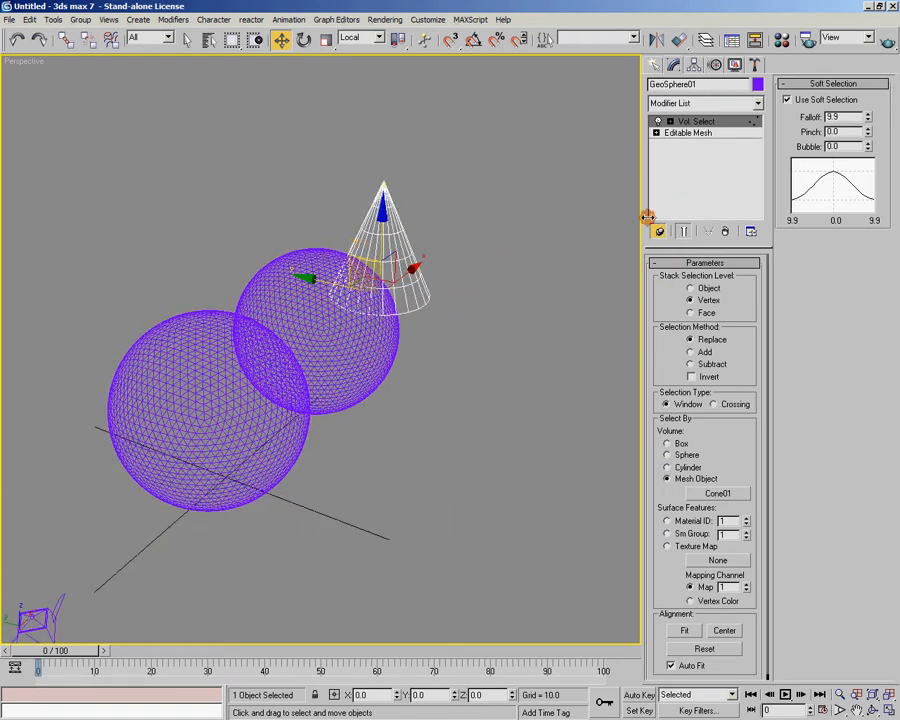
{"action": "middle_click_drag", "start_coordinate": [389, 259], "coordinate": [454, 332], "text": "alt"}
{"action": "middle_click_drag", "start_coordinate": [456, 275], "coordinate": [460, 287], "text": "alt"}
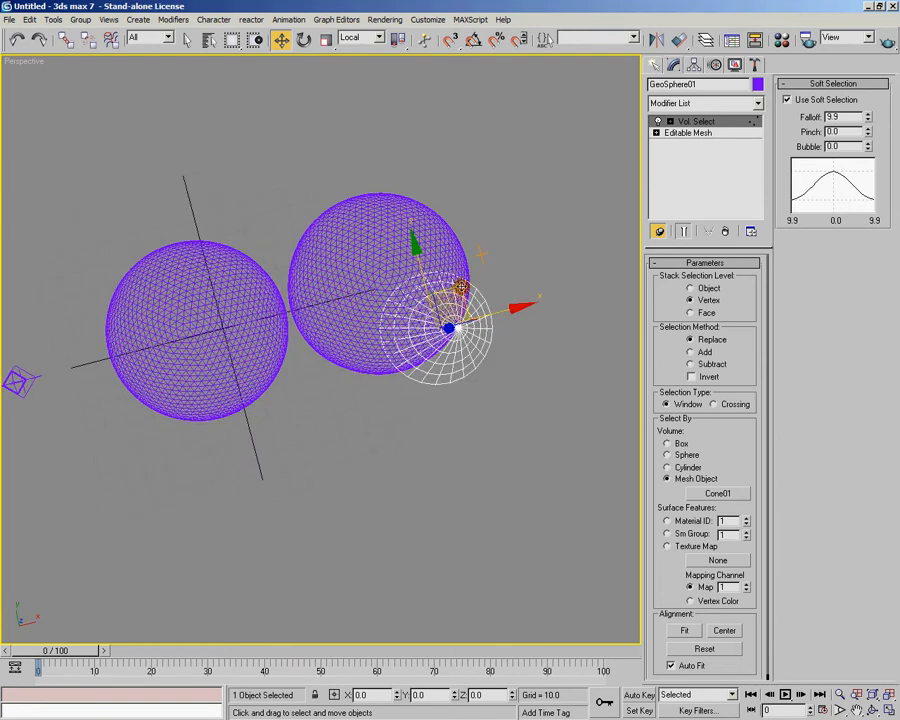
{"action": "left_click_drag", "start_coordinate": [460, 290], "coordinate": [319, 160]}
{"action": "middle_click_drag", "start_coordinate": [319, 160], "coordinate": [214, 323], "text": "alt"}
{"action": "left_click_drag", "start_coordinate": [152, 293], "coordinate": [168, 306]}
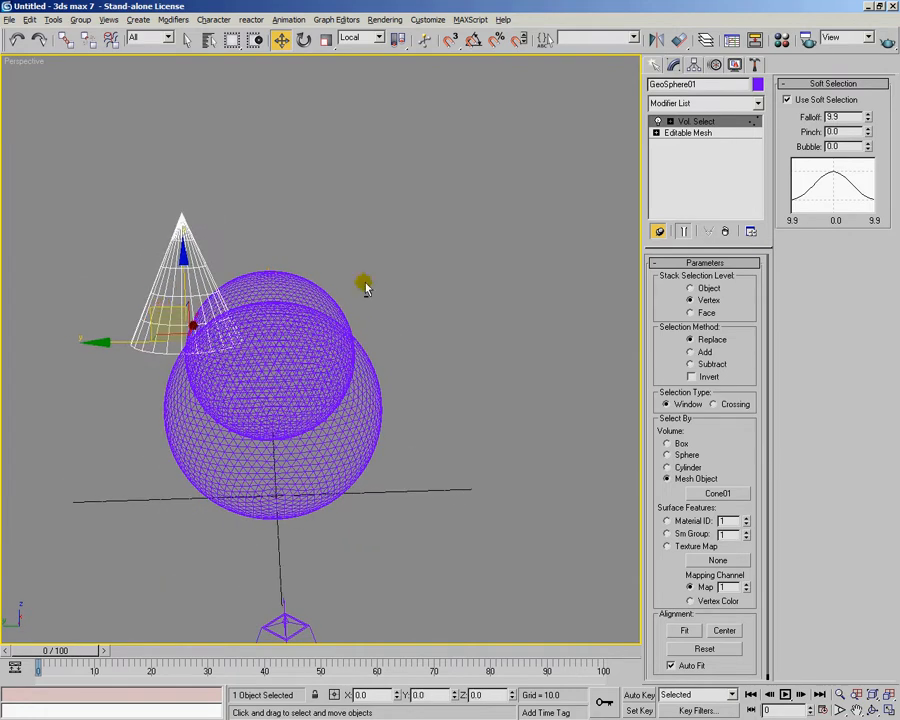
{"action": "middle_click_drag", "start_coordinate": [215, 299], "coordinate": [368, 314], "text": "alt"}
{"action": "left_click", "coordinate": [663, 232]}
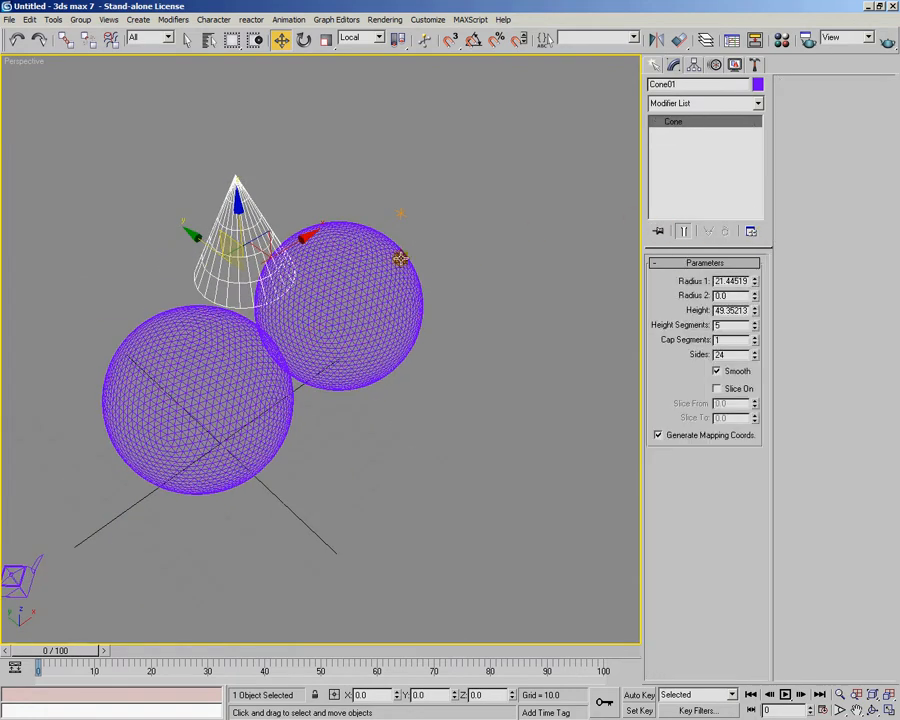
View the spheres from the opposite side and move the cone along X to the outer side of the farther sphere
{"action": "left_click", "coordinate": [458, 253]}
{"action": "left_click", "coordinate": [366, 245]}
{"action": "middle_click_drag", "start_coordinate": [366, 245], "coordinate": [335, 323], "text": "alt"}
{"action": "middle_click_drag", "start_coordinate": [316, 557], "coordinate": [323, 526], "text": "alt"}
{"action": "left_click", "coordinate": [331, 502]}
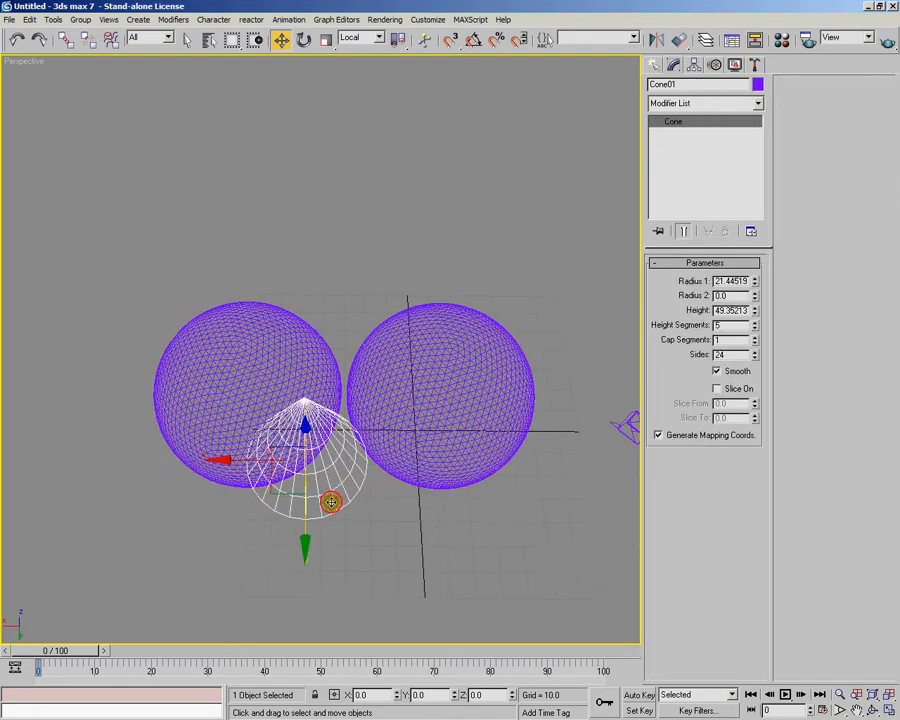
{"action": "left_click_drag", "start_coordinate": [251, 465], "coordinate": [82, 458]}
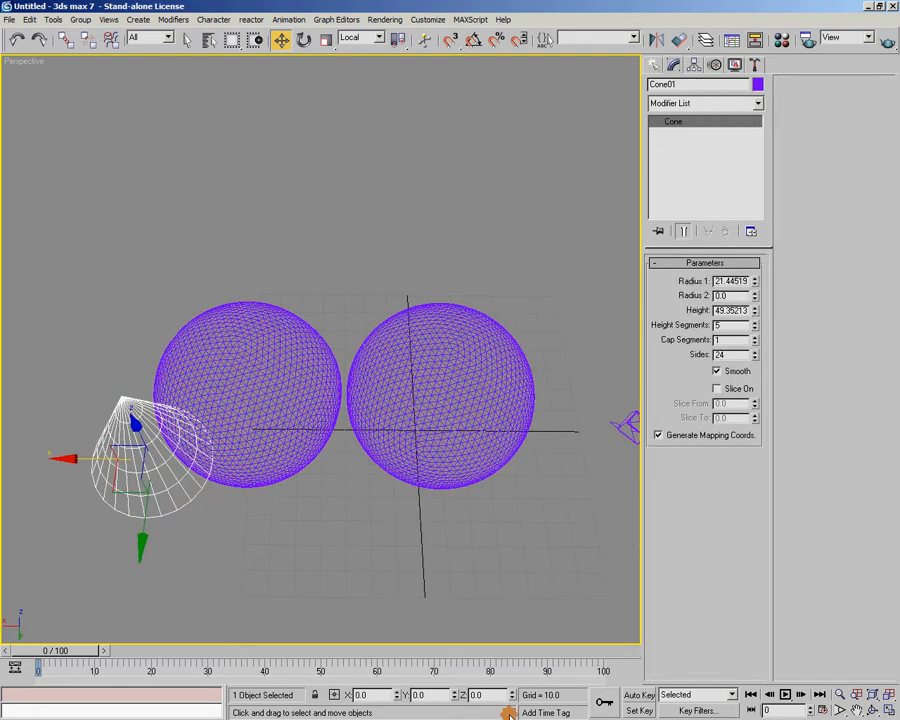
Animate the cone with Auto Key from frame 0 to 100, moving it along X past both spheres
{"action": "left_click", "coordinate": [632, 694]}
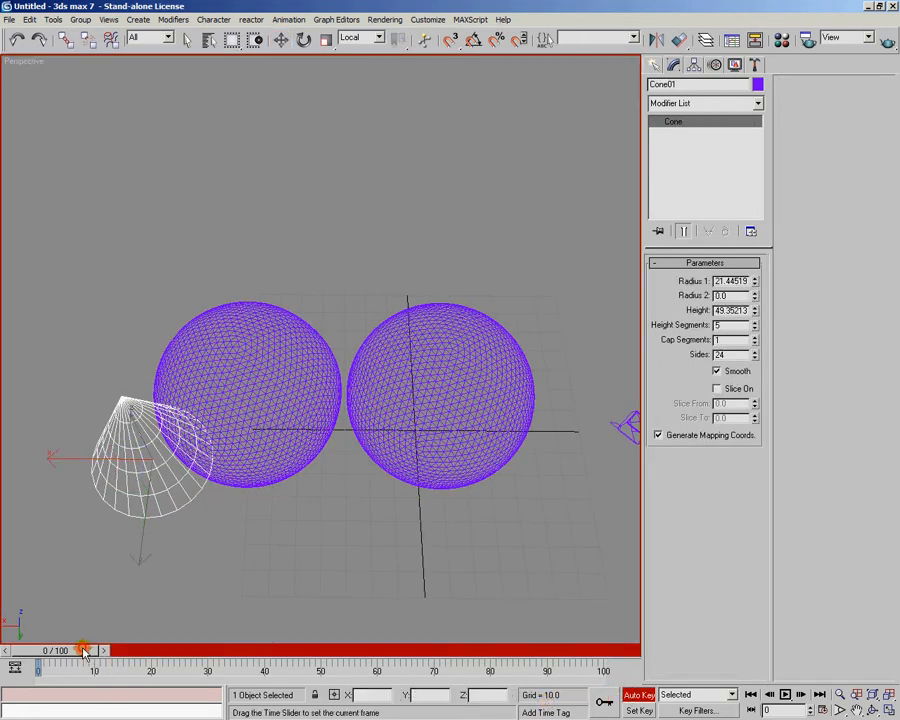
{"action": "left_click_drag", "start_coordinate": [85, 651], "coordinate": [684, 672]}
{"action": "left_click_drag", "start_coordinate": [83, 459], "coordinate": [493, 485]}
{"action": "left_click", "coordinate": [645, 695]}
Scrub back to frame 42, reselect the spheres, and add a Noise modifier above Vol. Select
{"action": "left_click_drag", "start_coordinate": [586, 651], "coordinate": [432, 613]}
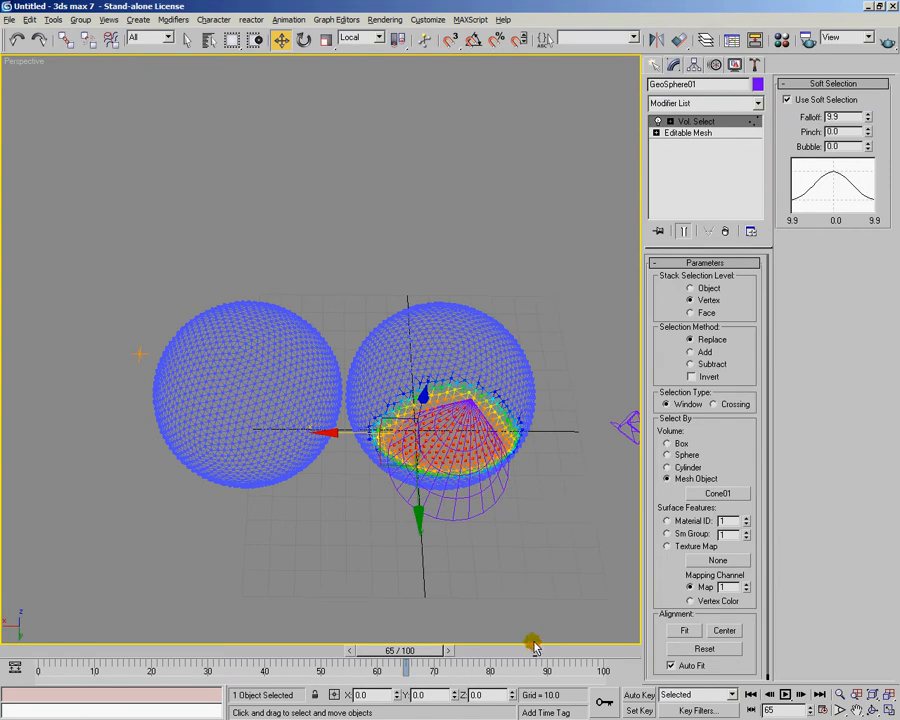
{"action": "left_click_drag", "start_coordinate": [400, 650], "coordinate": [315, 590]}
{"action": "key", "text": "w"}
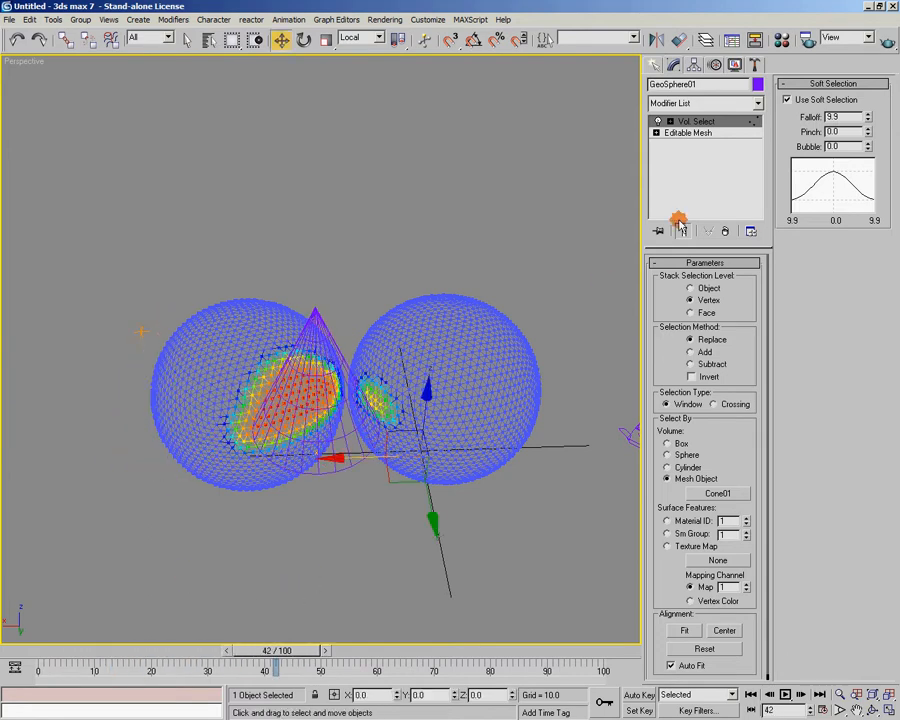
{"action": "left_click", "coordinate": [757, 103]}
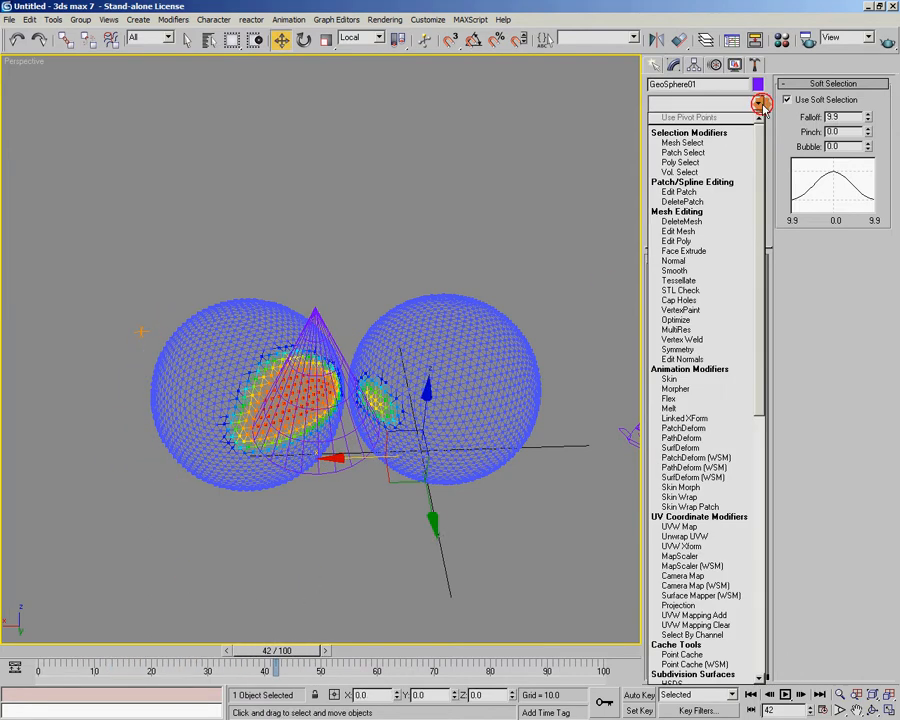
{"action": "left_click_drag", "start_coordinate": [762, 348], "coordinate": [756, 502]}
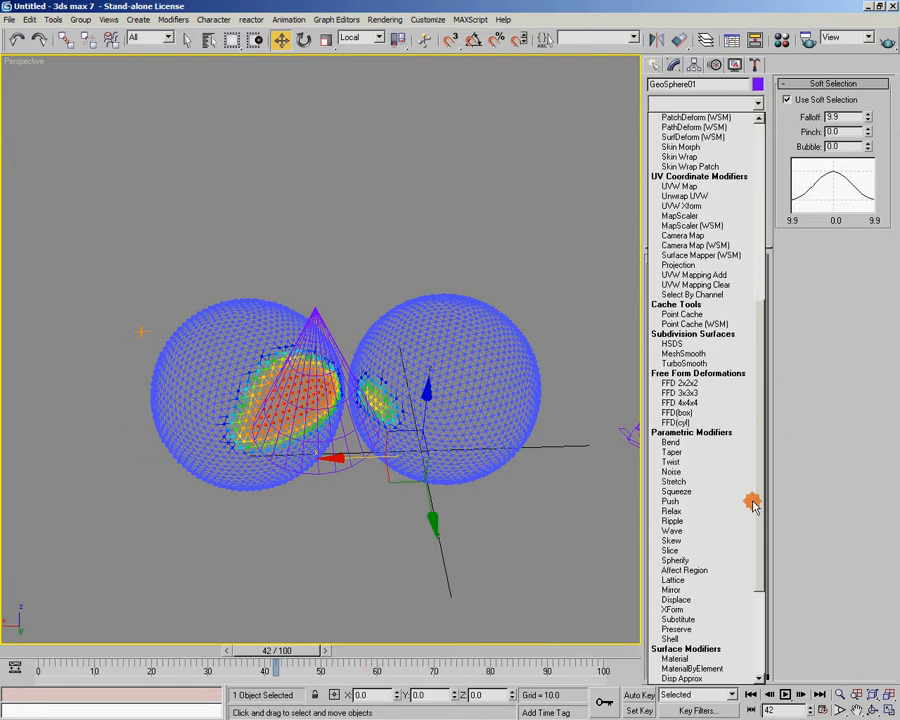
{"action": "left_click", "coordinate": [677, 472]}
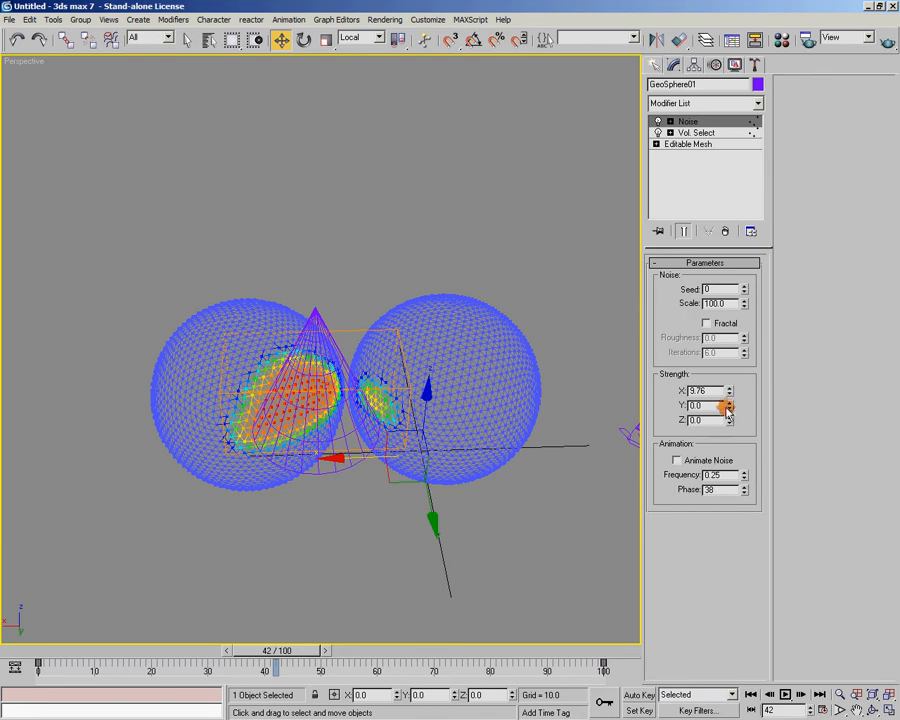
Set the Noise strength to 9 on X, Y and Z, and reduce the noise scale to 11
{"action": "type", "text": "90"}
{"action": "key", "text": "Tab"}
{"action": "type", "text": "9"}
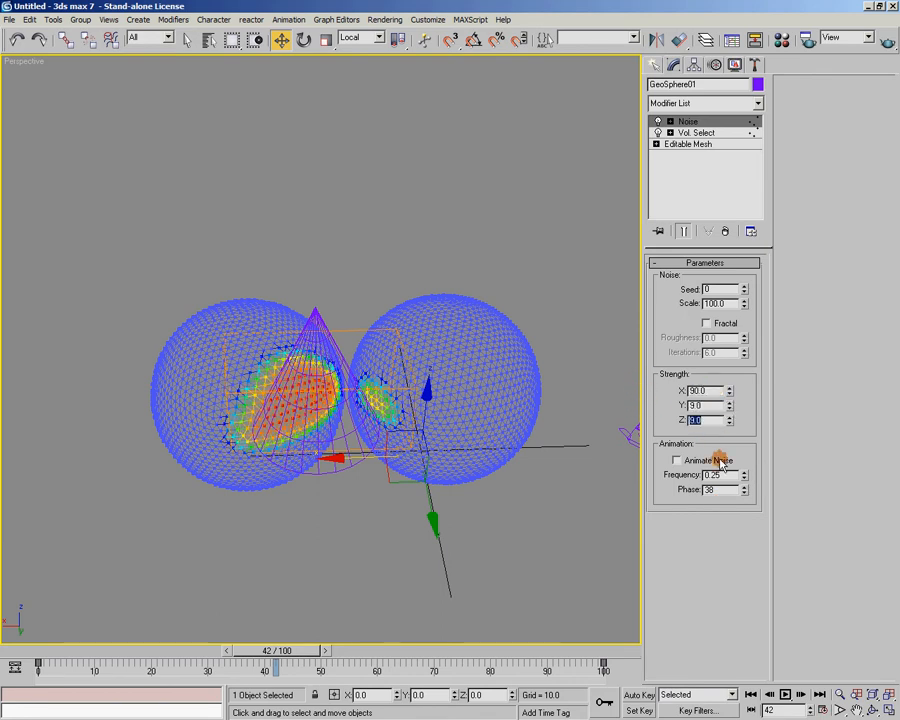
{"action": "key", "text": "Return"}
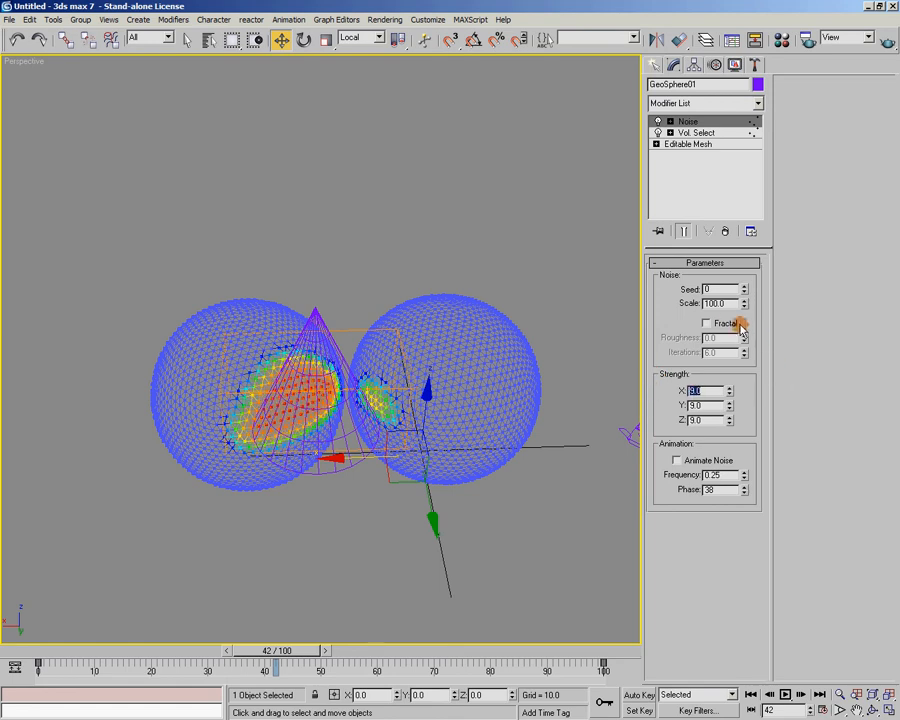
{"action": "left_click_drag", "start_coordinate": [745, 324], "coordinate": [746, 369]}
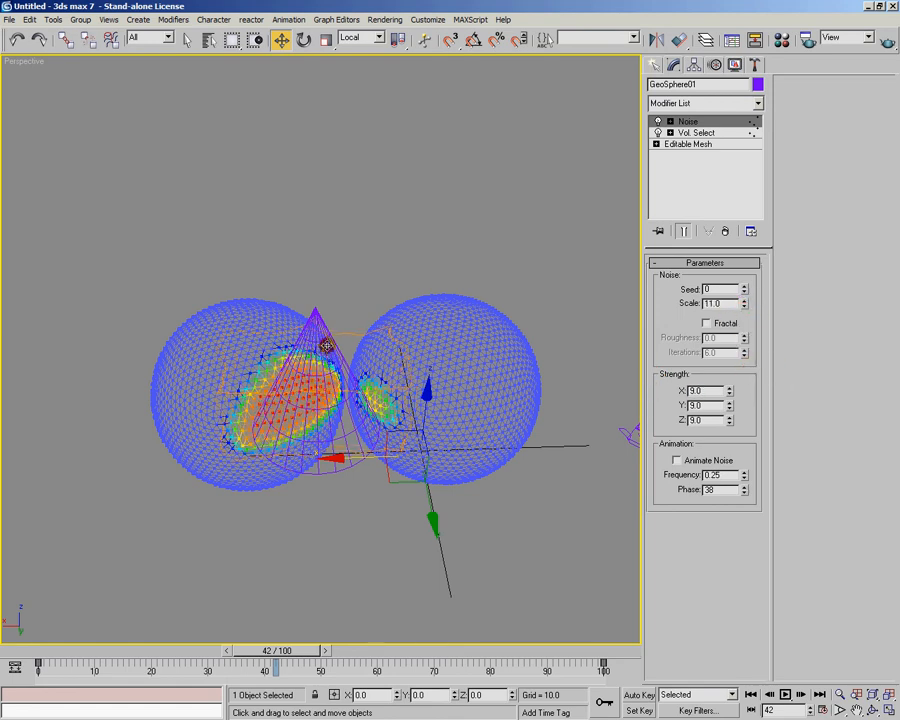
Raise the Vol. Select soft selection Falloff to about 22.97 and scrub the animation to check the moving selection
{"action": "left_click", "coordinate": [690, 134]}
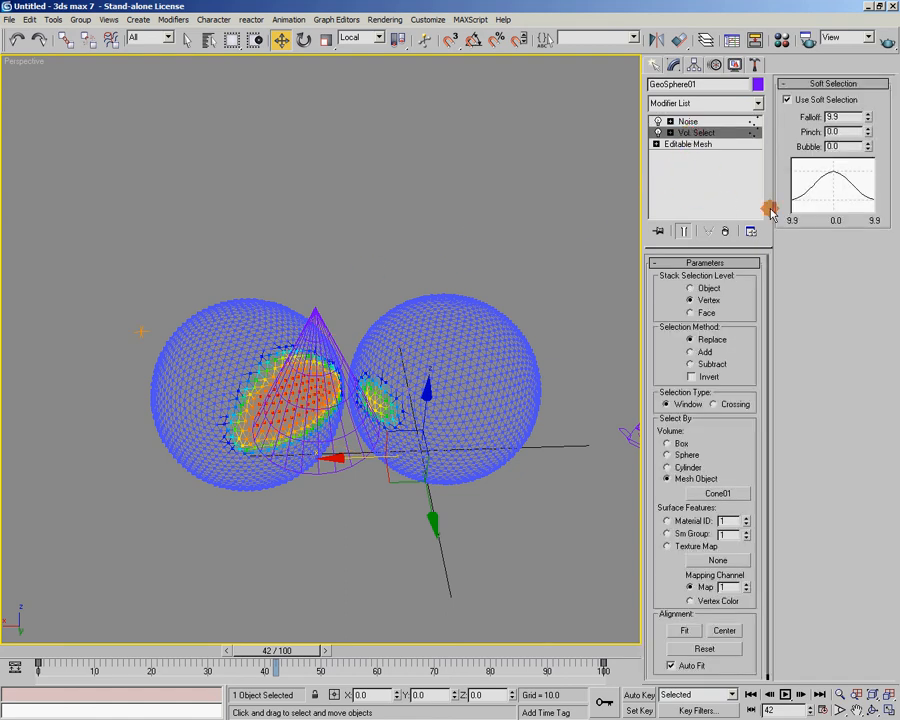
{"action": "left_click_drag", "start_coordinate": [867, 117], "coordinate": [868, 16]}
{"action": "middle_click_drag", "start_coordinate": [450, 291], "coordinate": [434, 366], "text": "alt"}
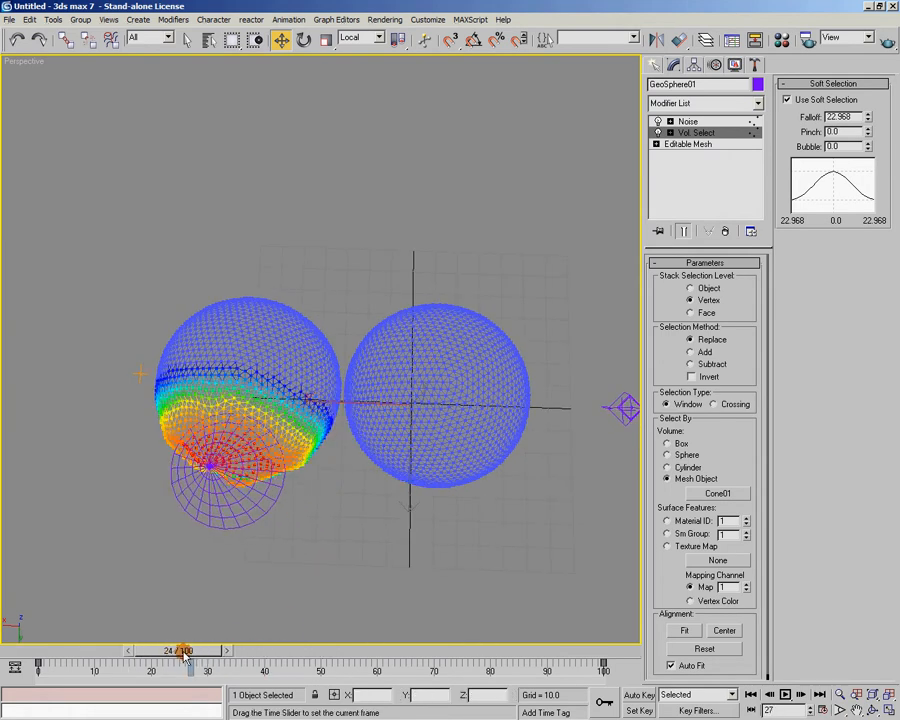